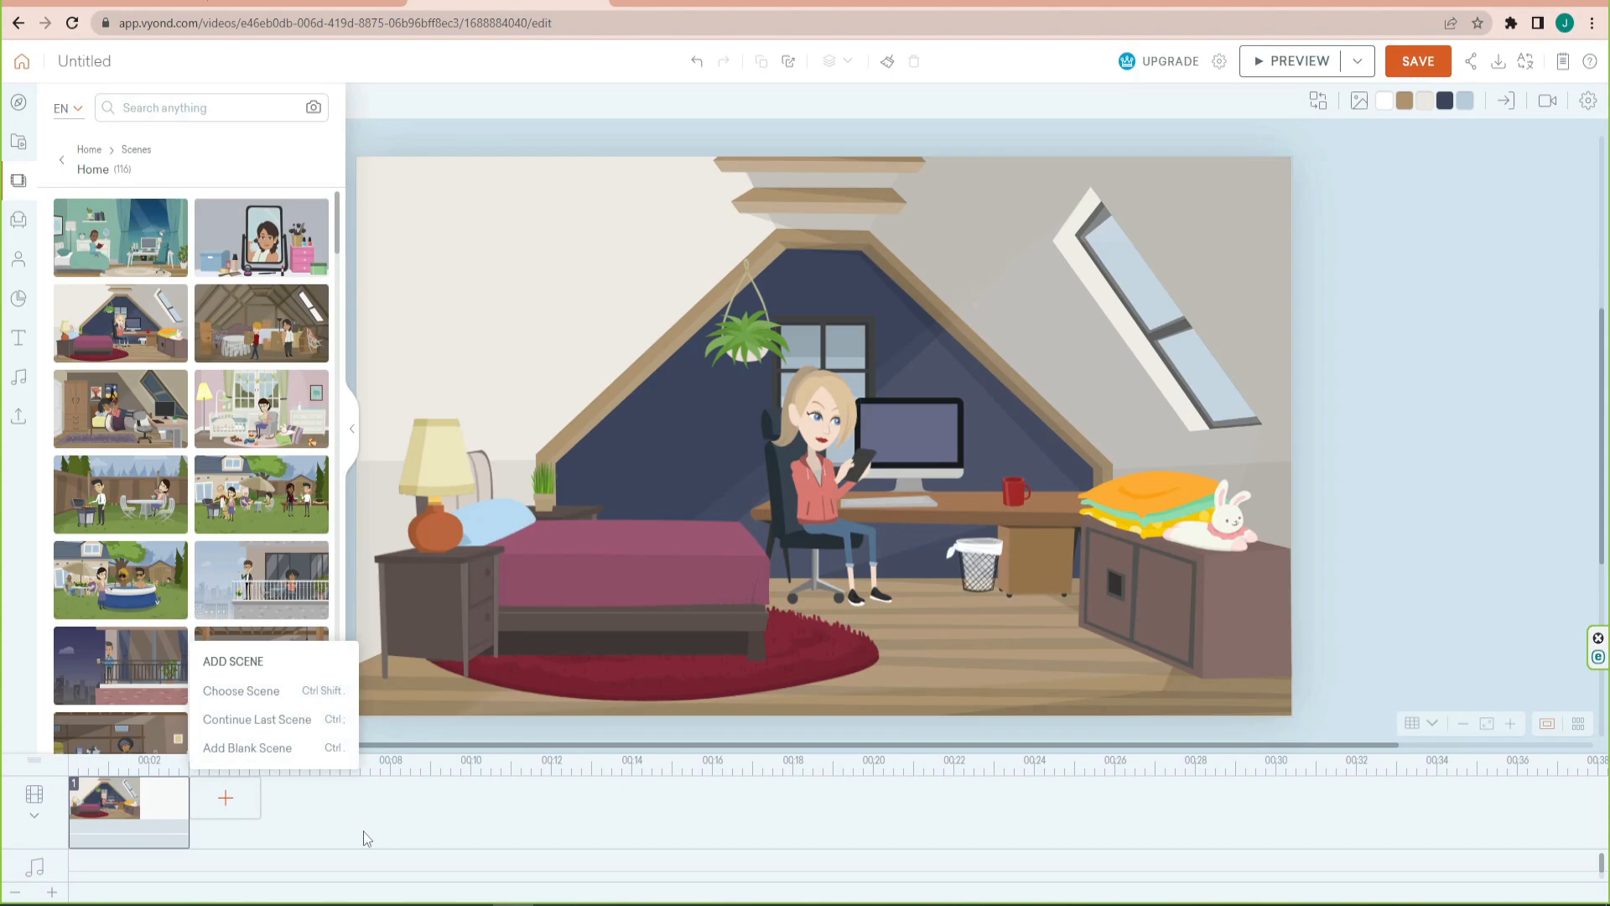
# Add a second scene to the timeline using the Attic bedroom template with the character reading in bed
pyautogui.click(270, 699)
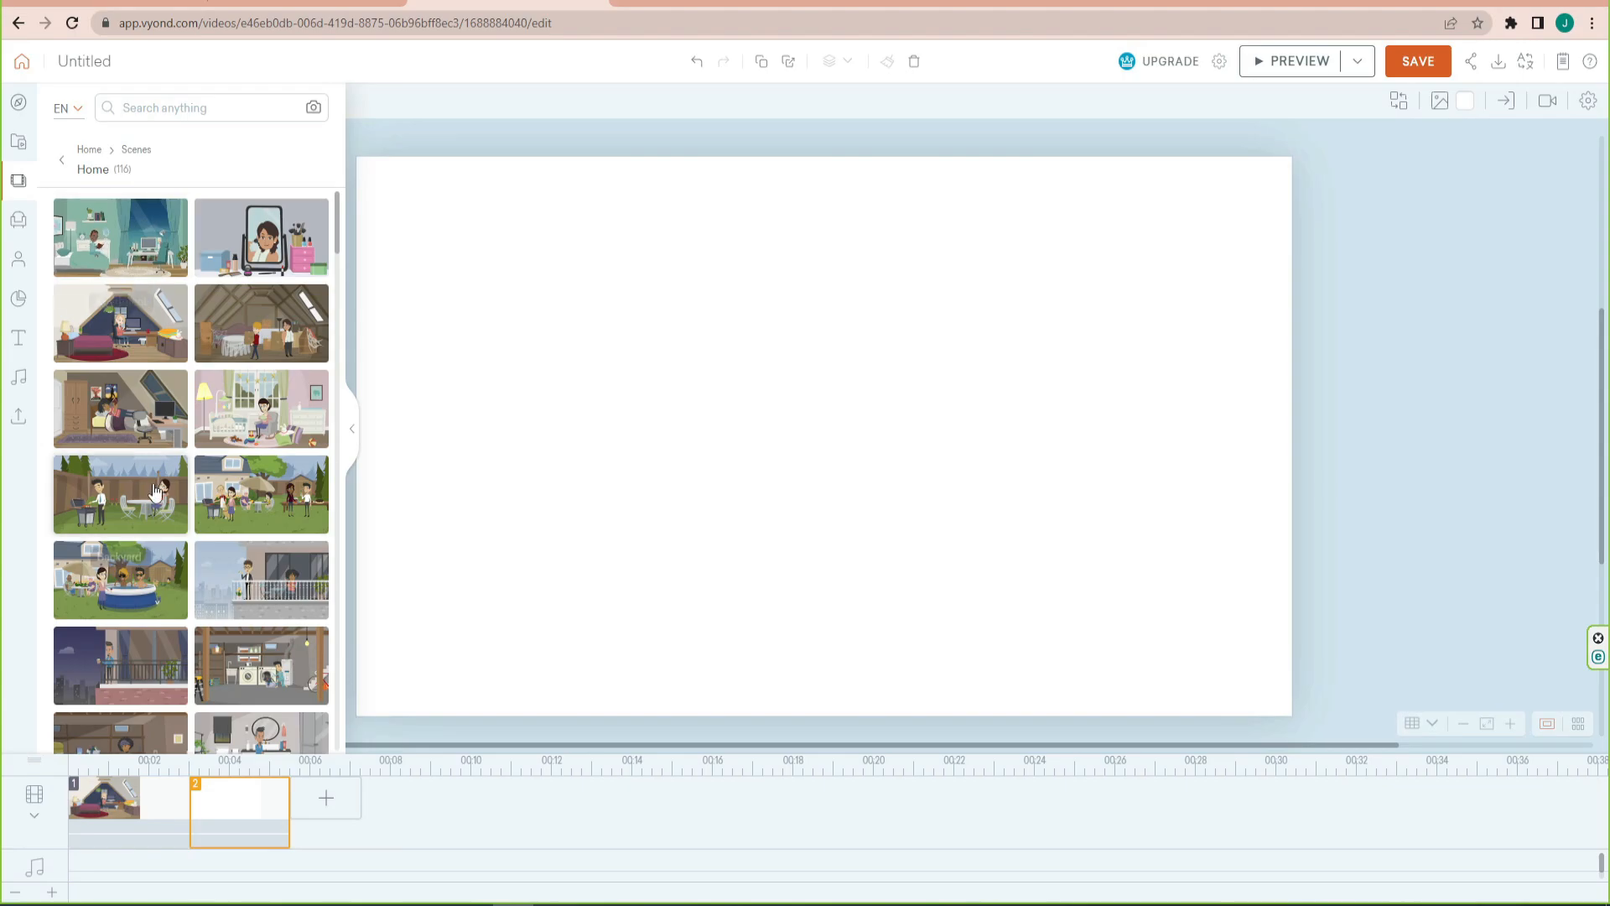
pyautogui.click(128, 419)
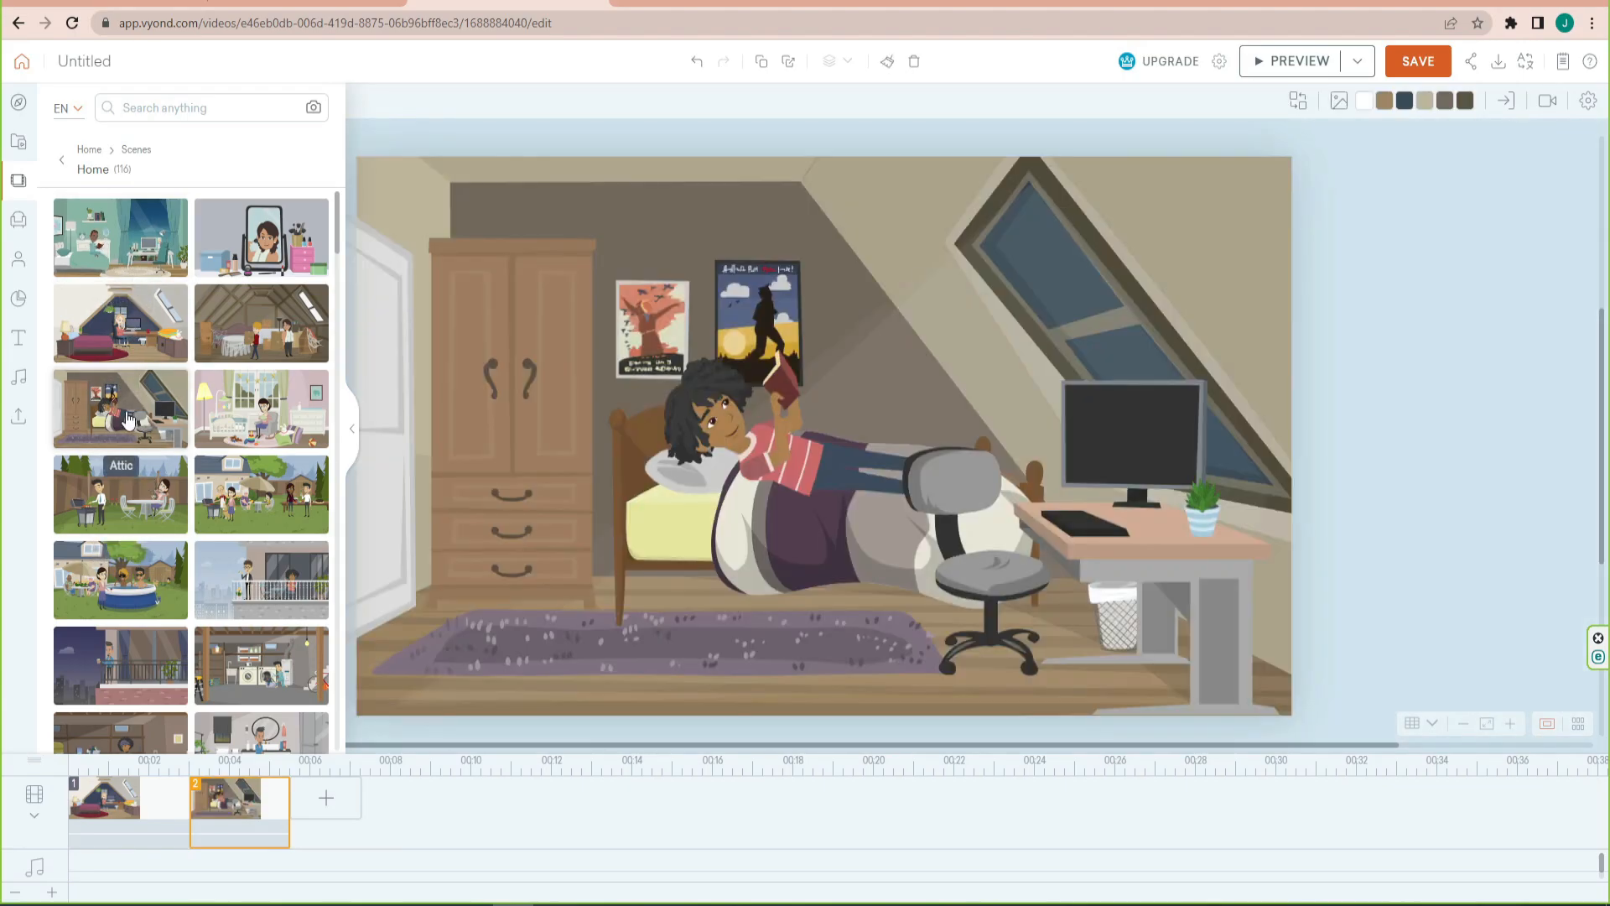
pyautogui.click(117, 804)
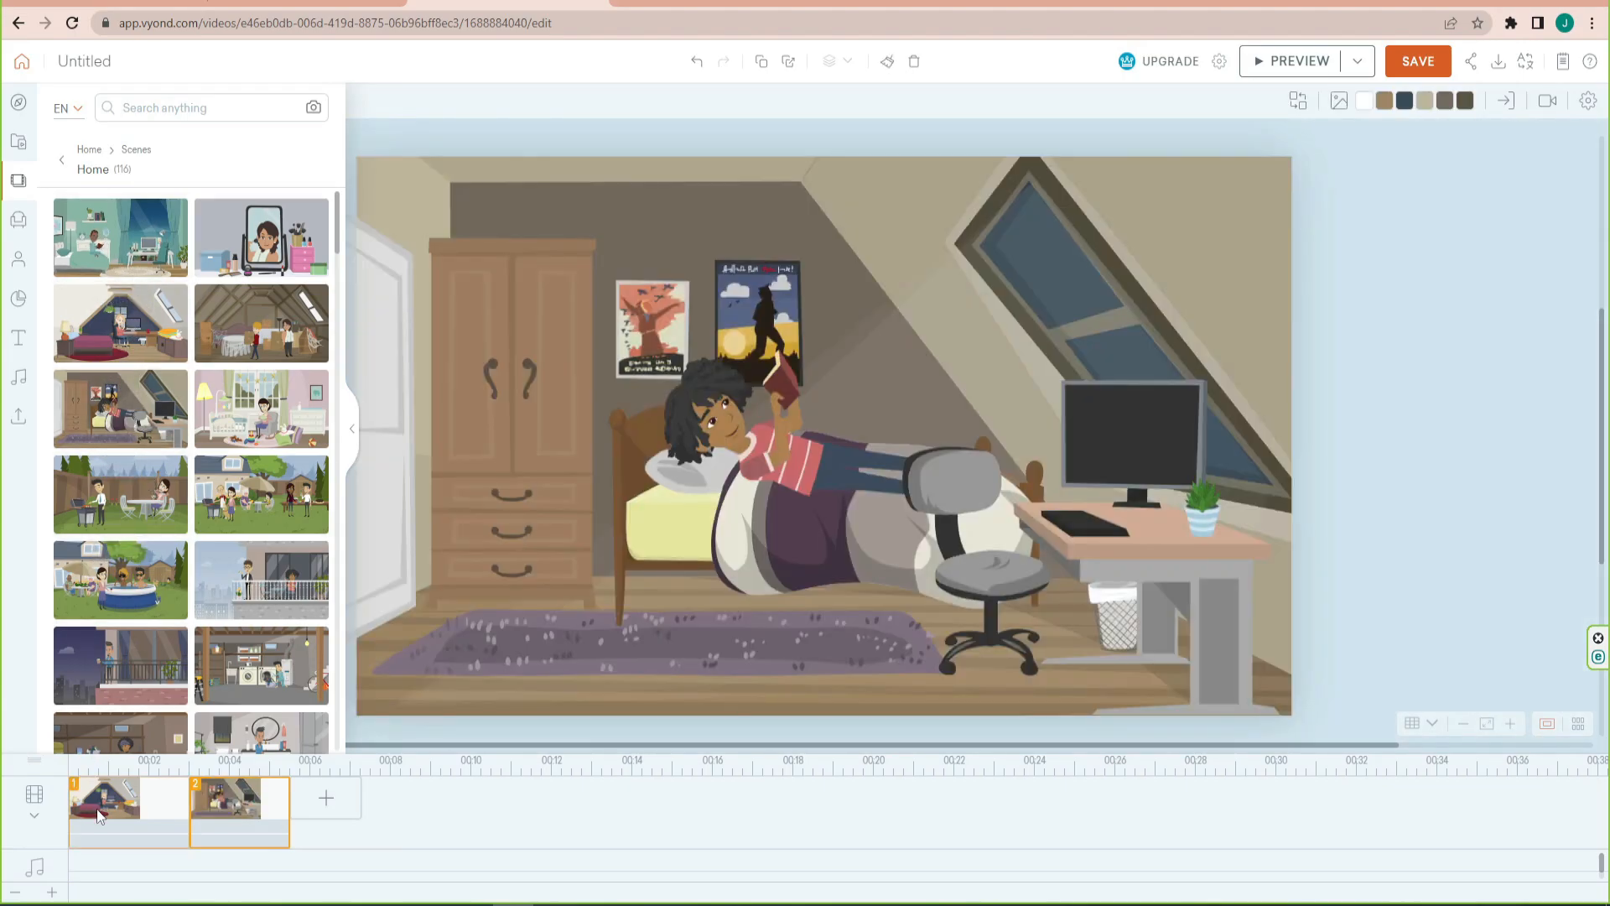
pyautogui.click(246, 806)
# Change the reading character's action to the seated "Smartphone - Playing games", found by searching the actions for smartphone
pyautogui.click(793, 457)
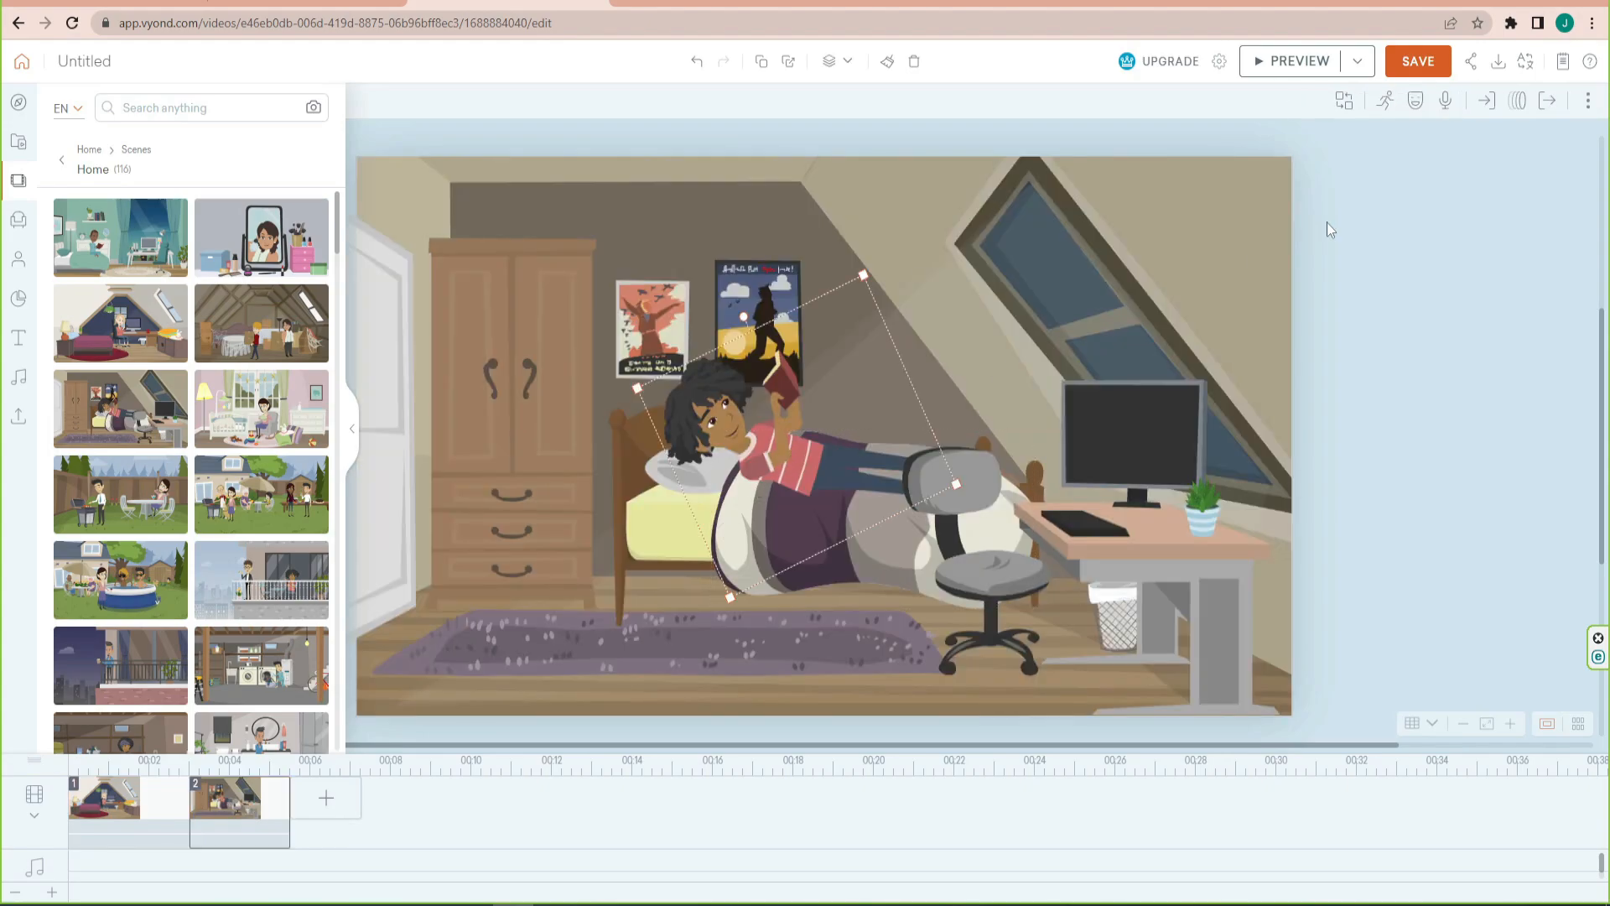
pyautogui.click(1385, 100)
pyautogui.scroll(-5, 1484, 436)
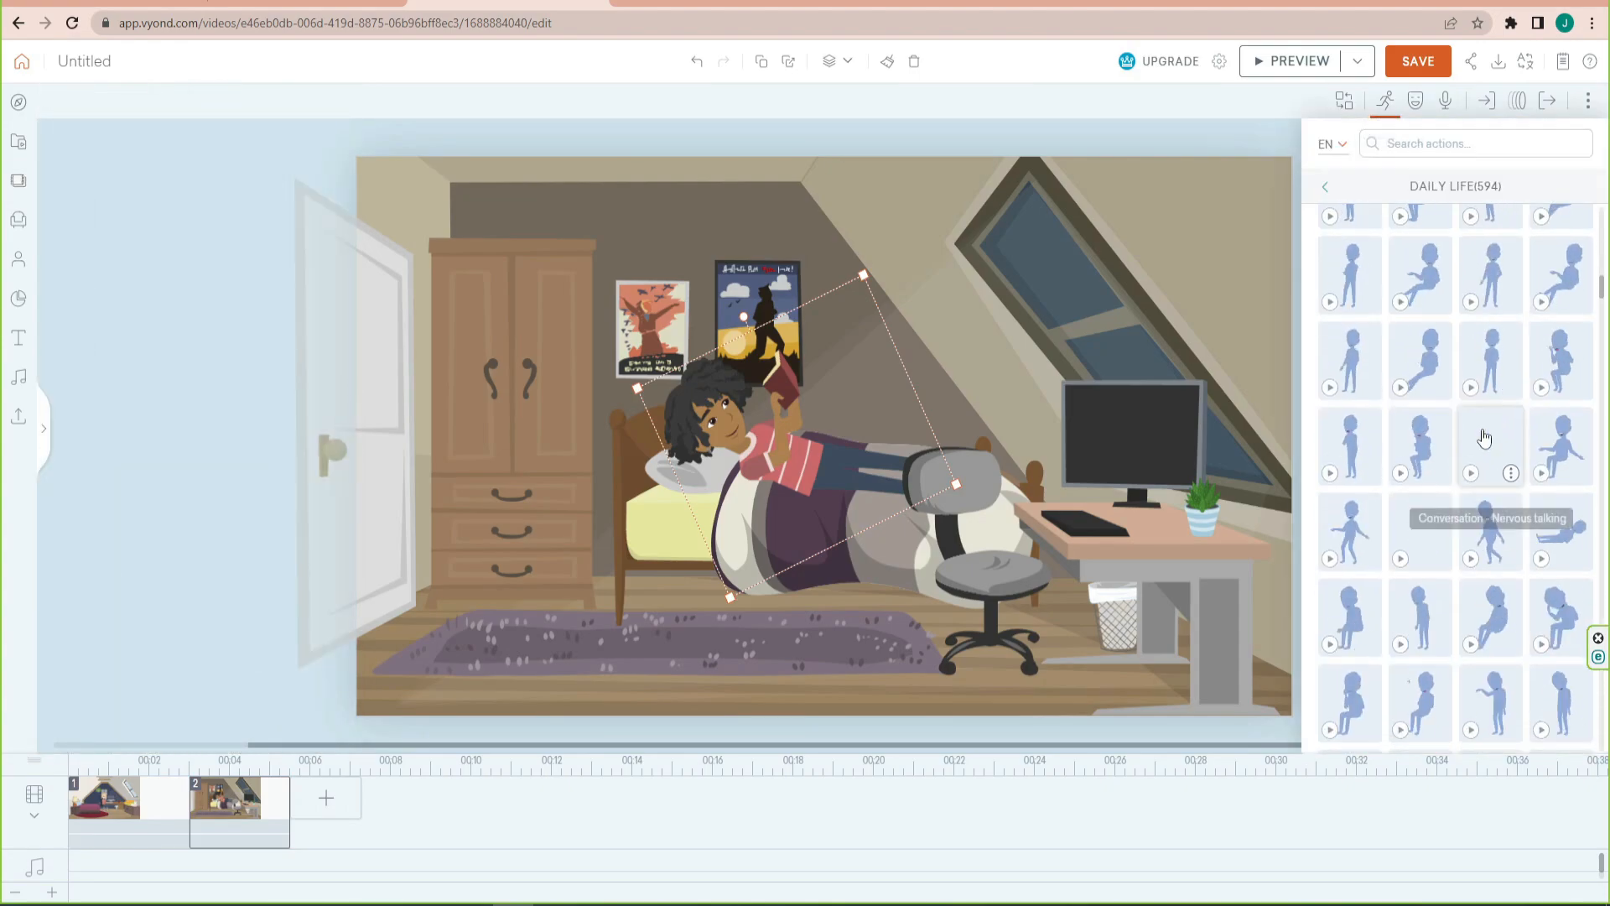
pyautogui.scroll(-5, 1484, 436)
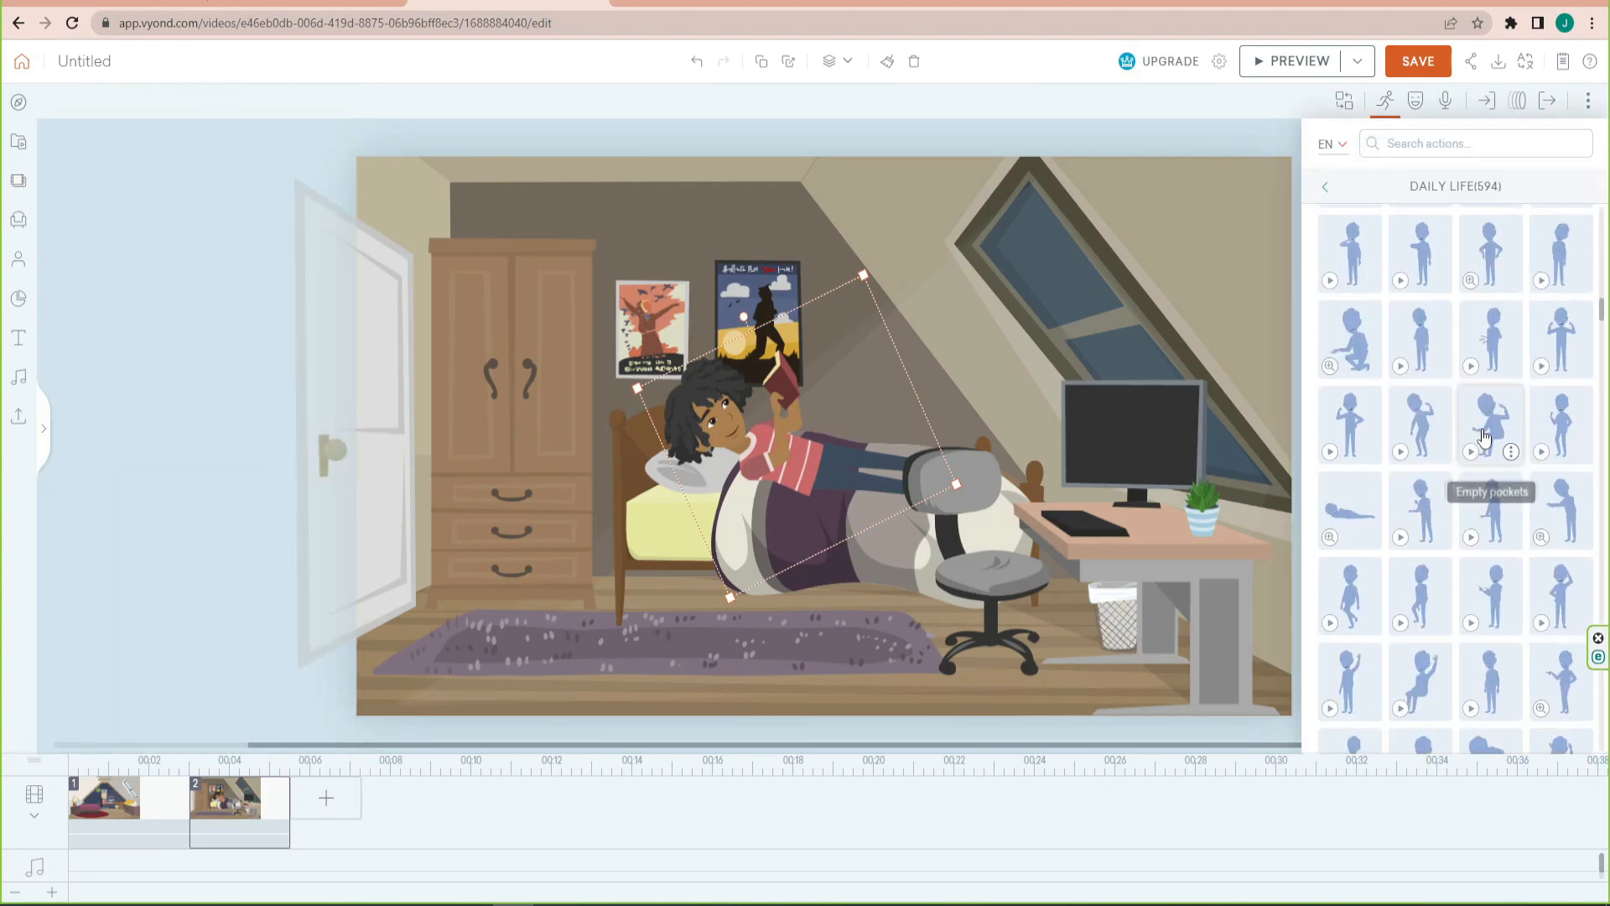
pyautogui.scroll(-5, 1484, 436)
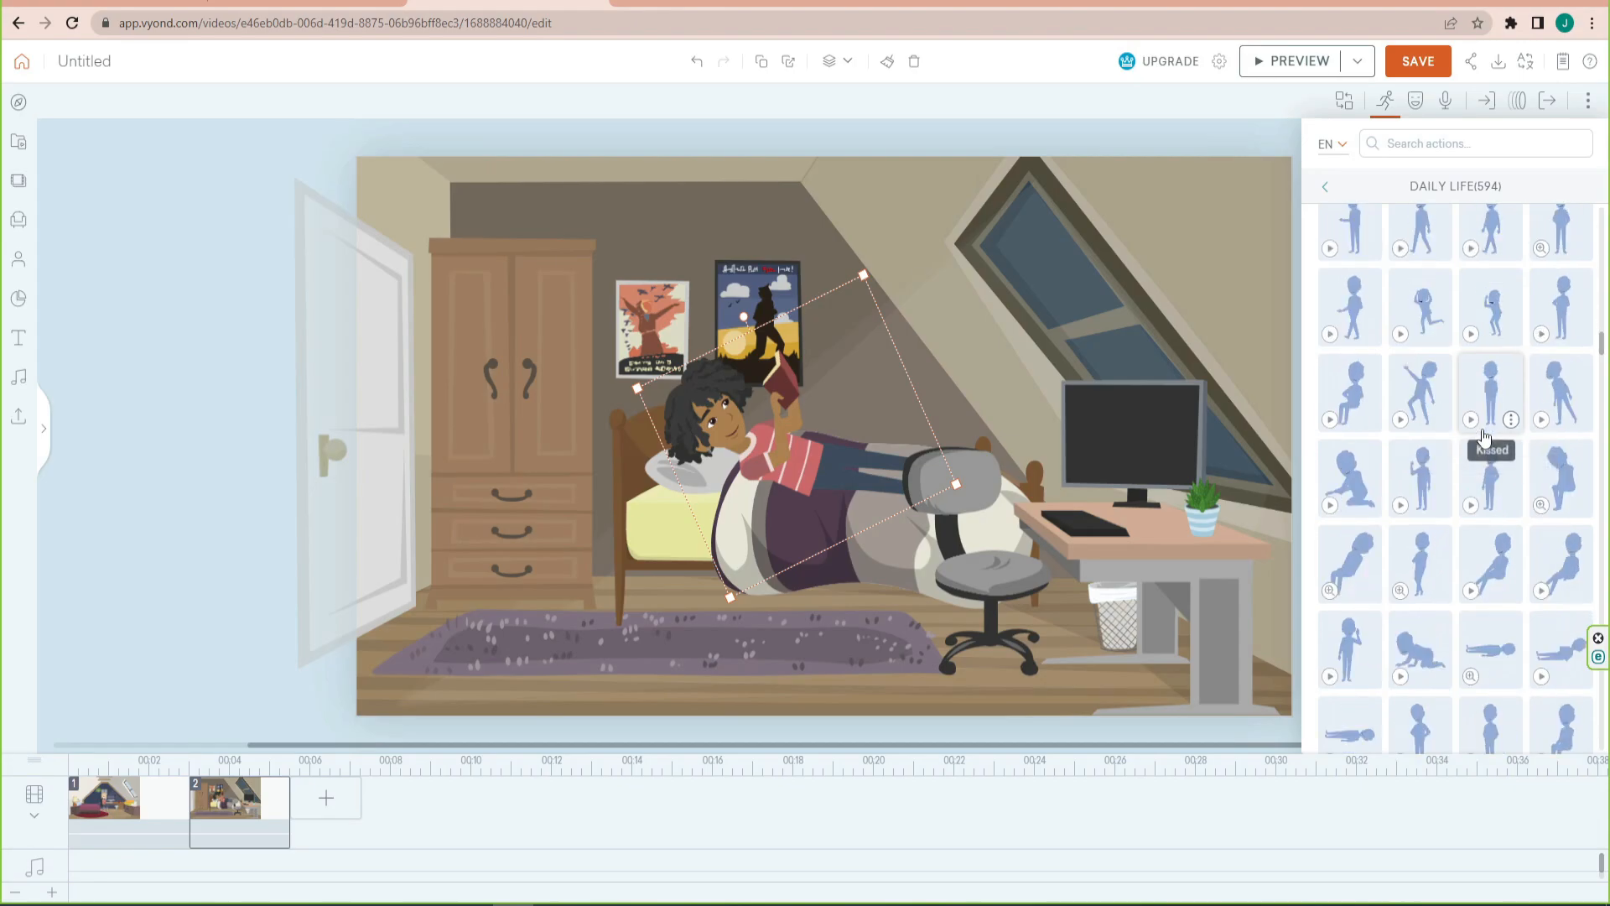
pyautogui.scroll(-2, 1485, 436)
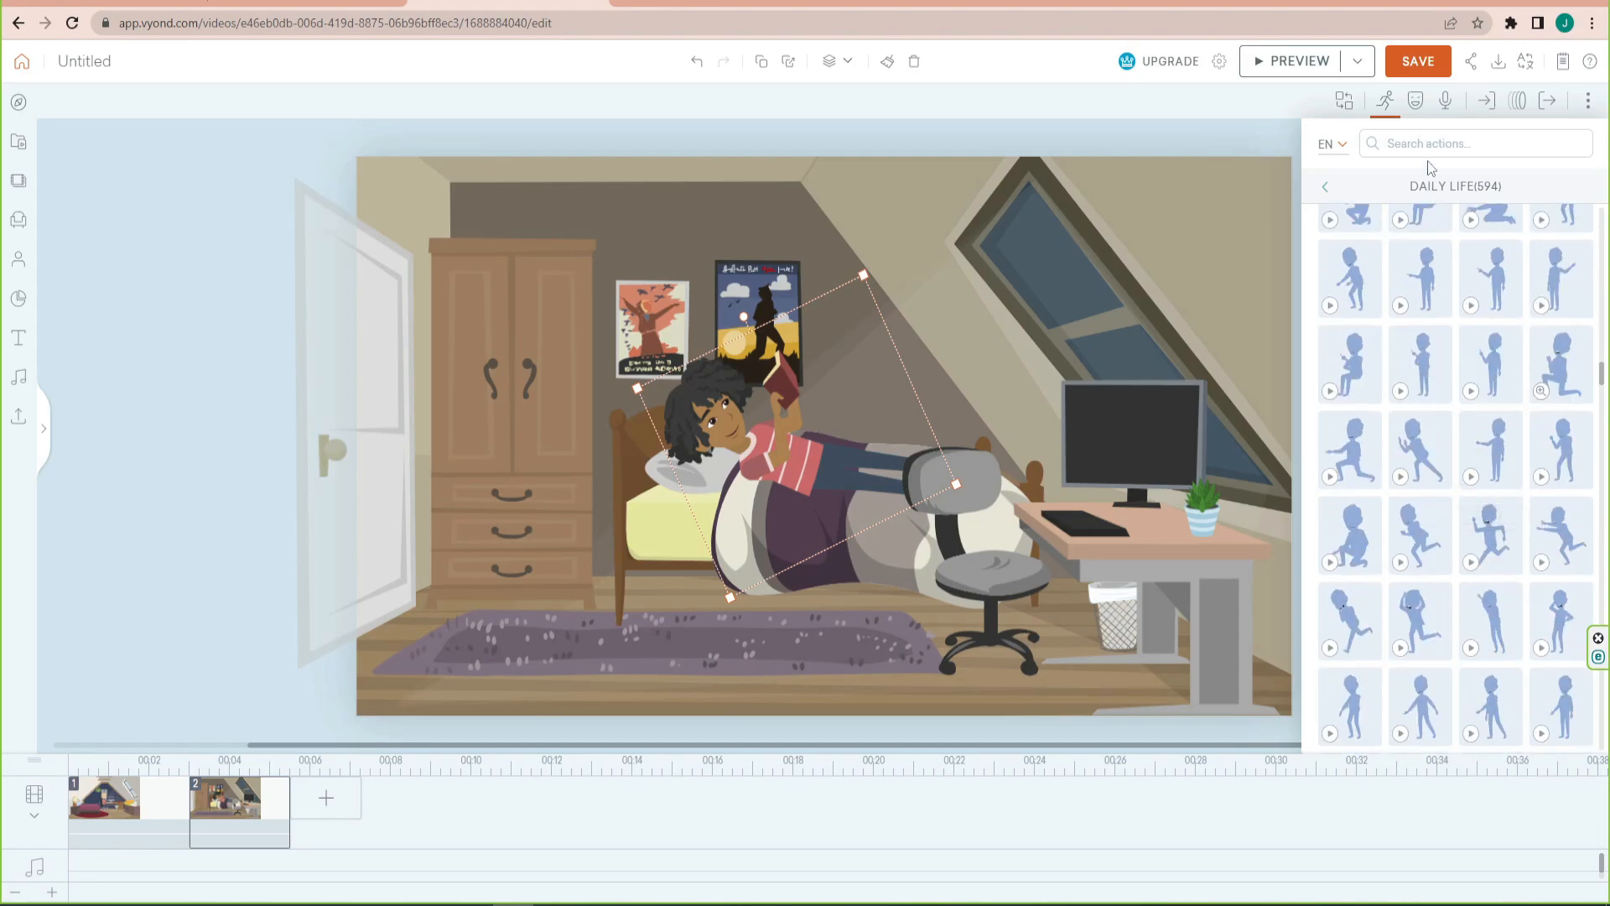
pyautogui.click(1427, 144)
pyautogui.write('smart')
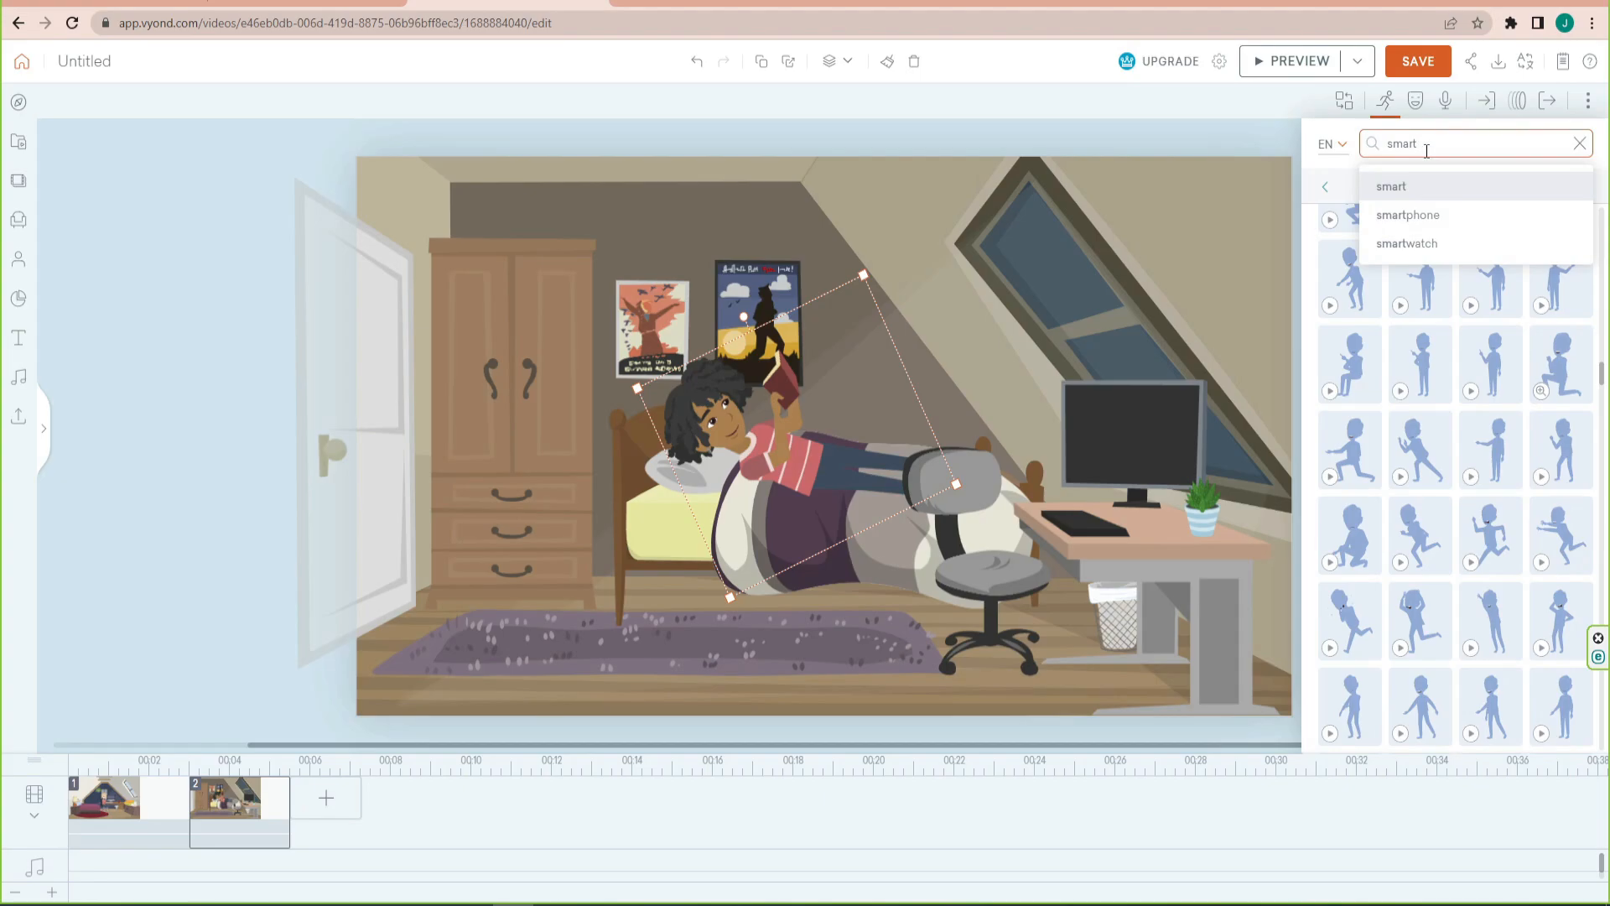
pyautogui.click(1436, 216)
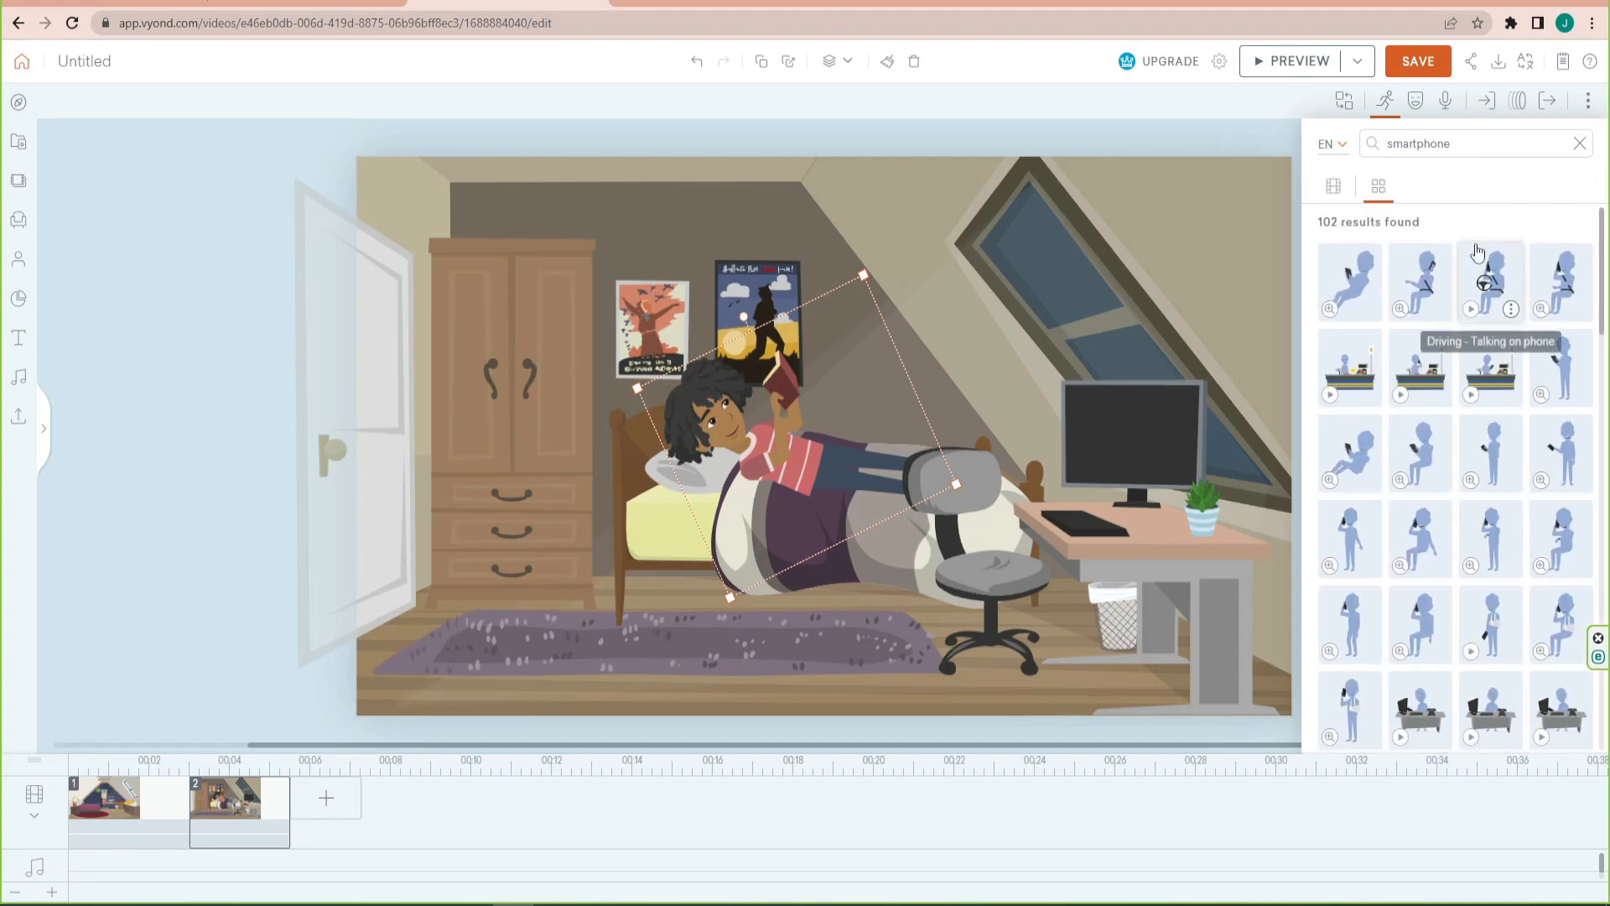
pyautogui.scroll(-10, 1478, 251)
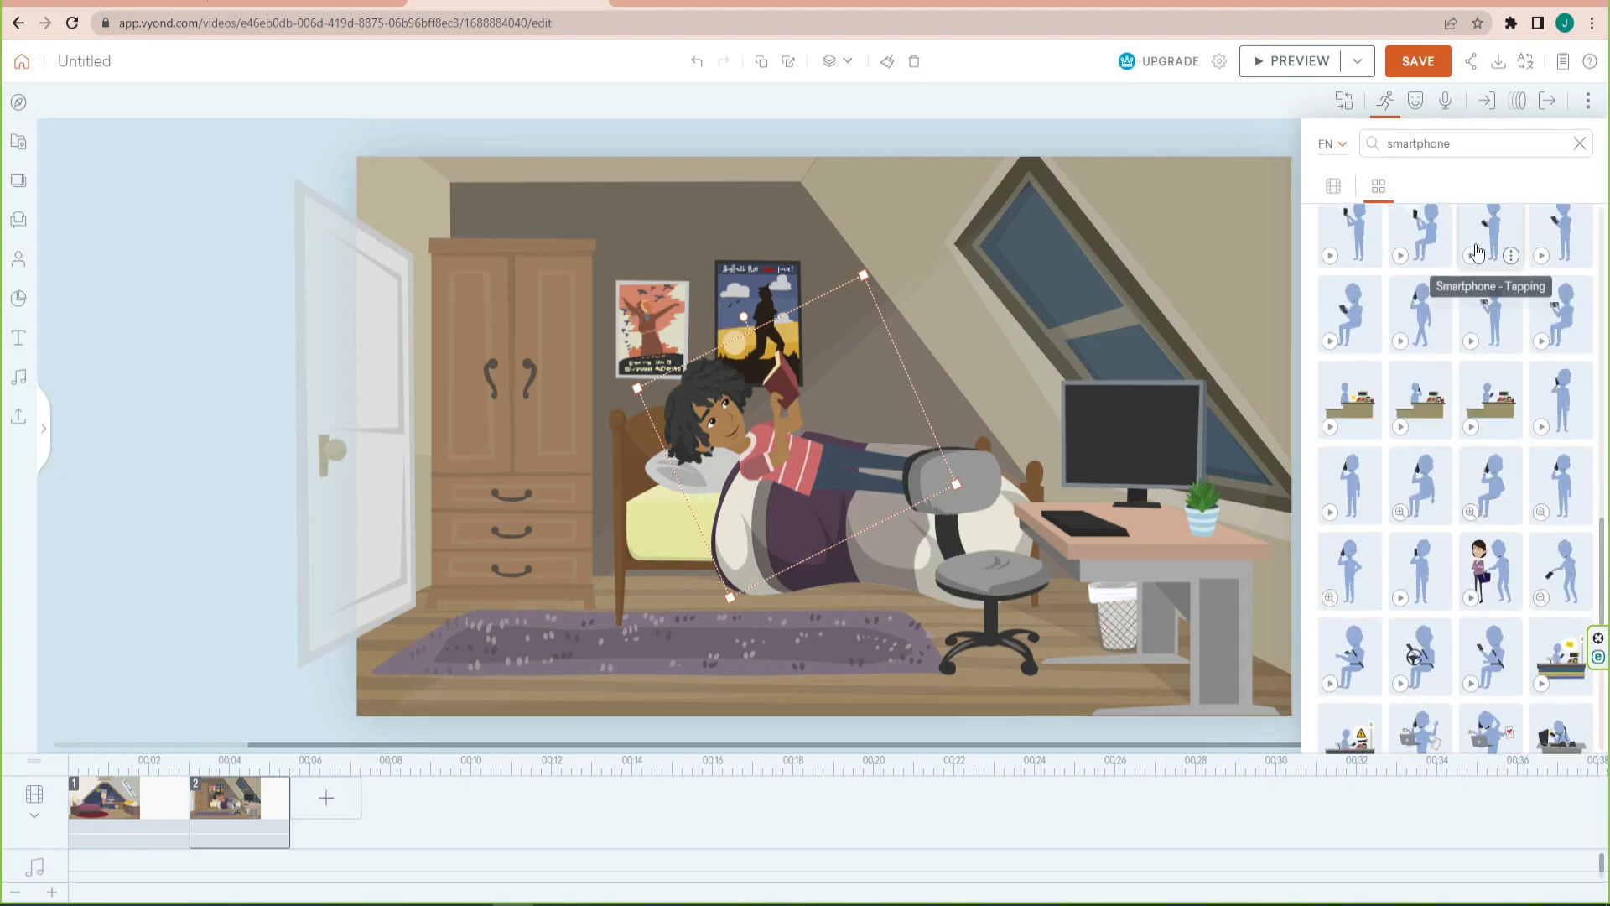
pyautogui.scroll(-10, 1476, 285)
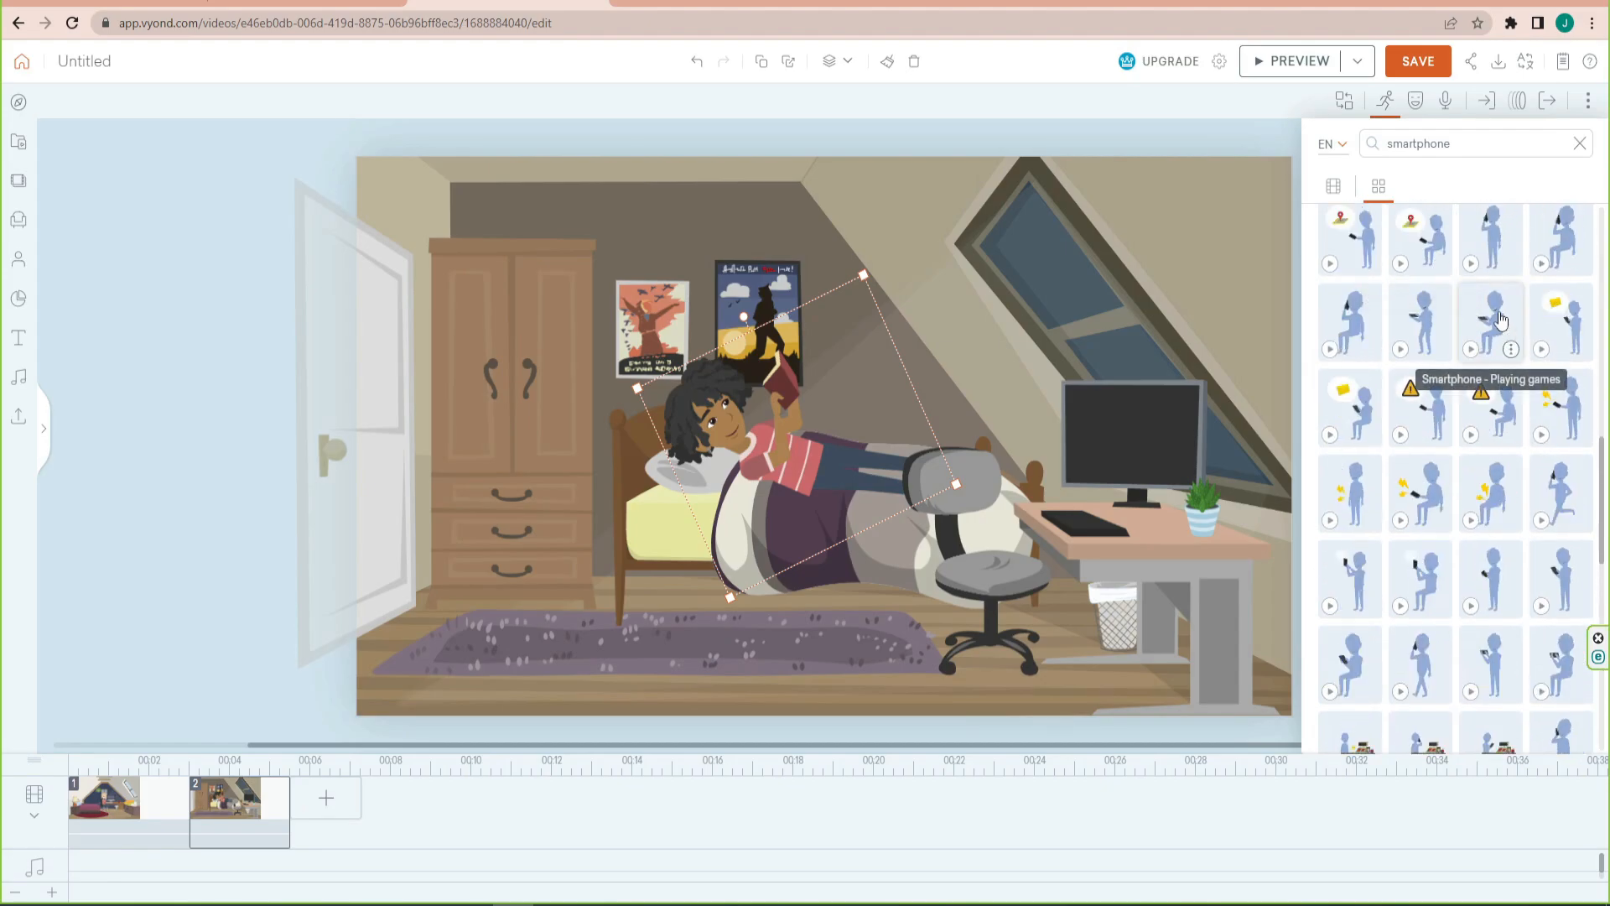
pyautogui.click(1496, 323)
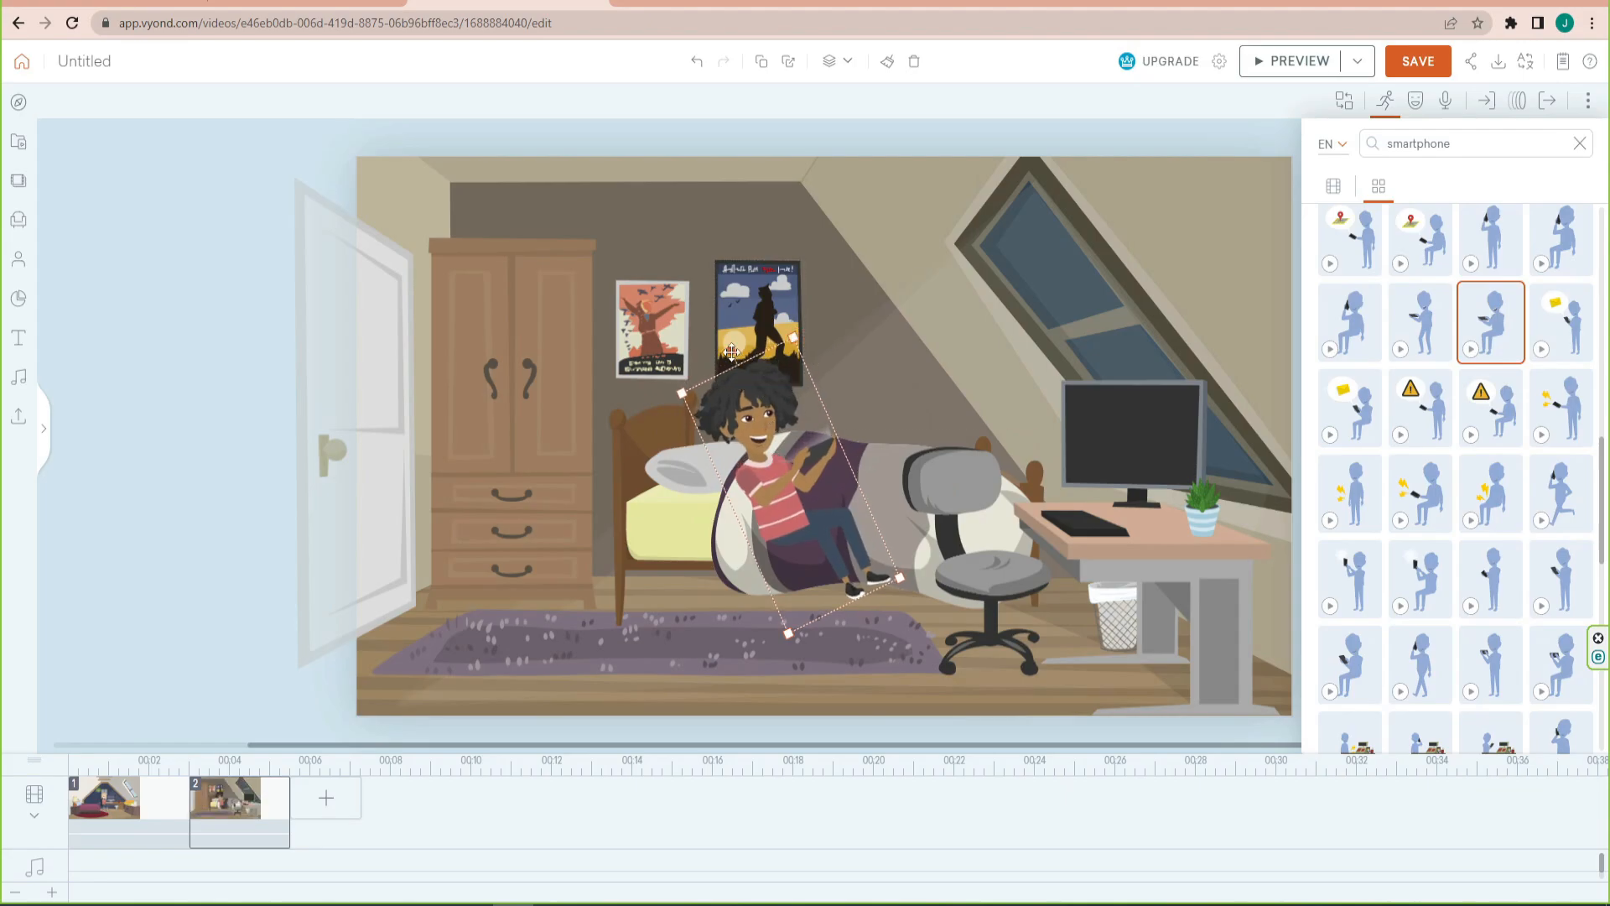
# Rotate the seated character upright and move it from the bed to the desk chair
pyautogui.moveTo(728, 349); pyautogui.dragTo(776, 352)
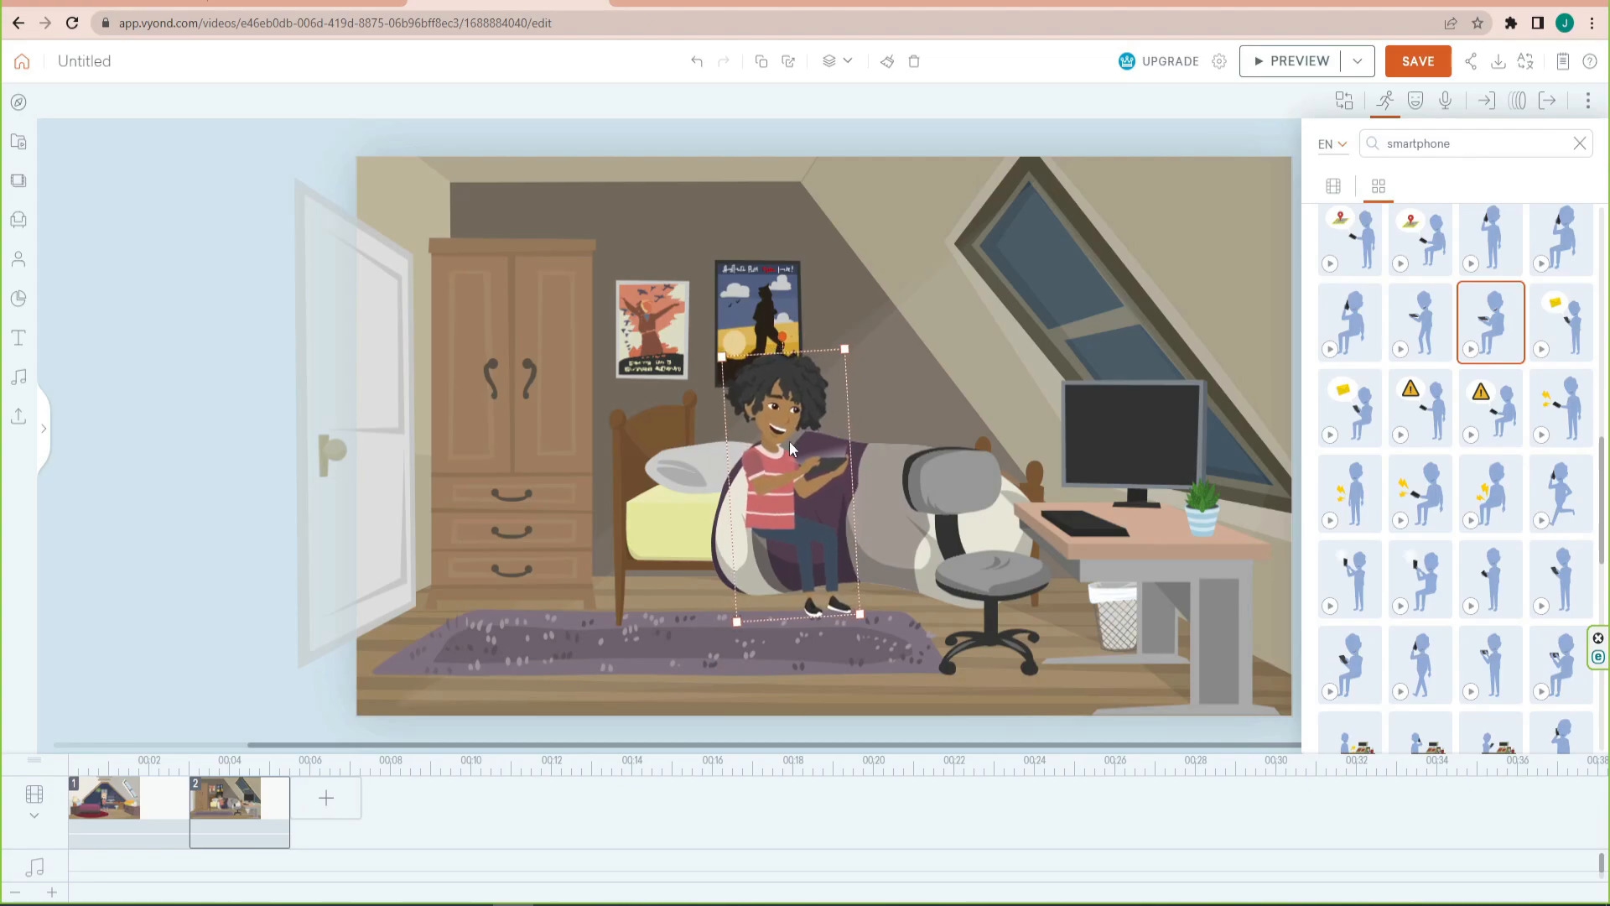
pyautogui.moveTo(786, 464); pyautogui.dragTo(973, 488)
# Try to place the desk chair behind the character by moving it backward twice in the layer order
pyautogui.click(954, 485)
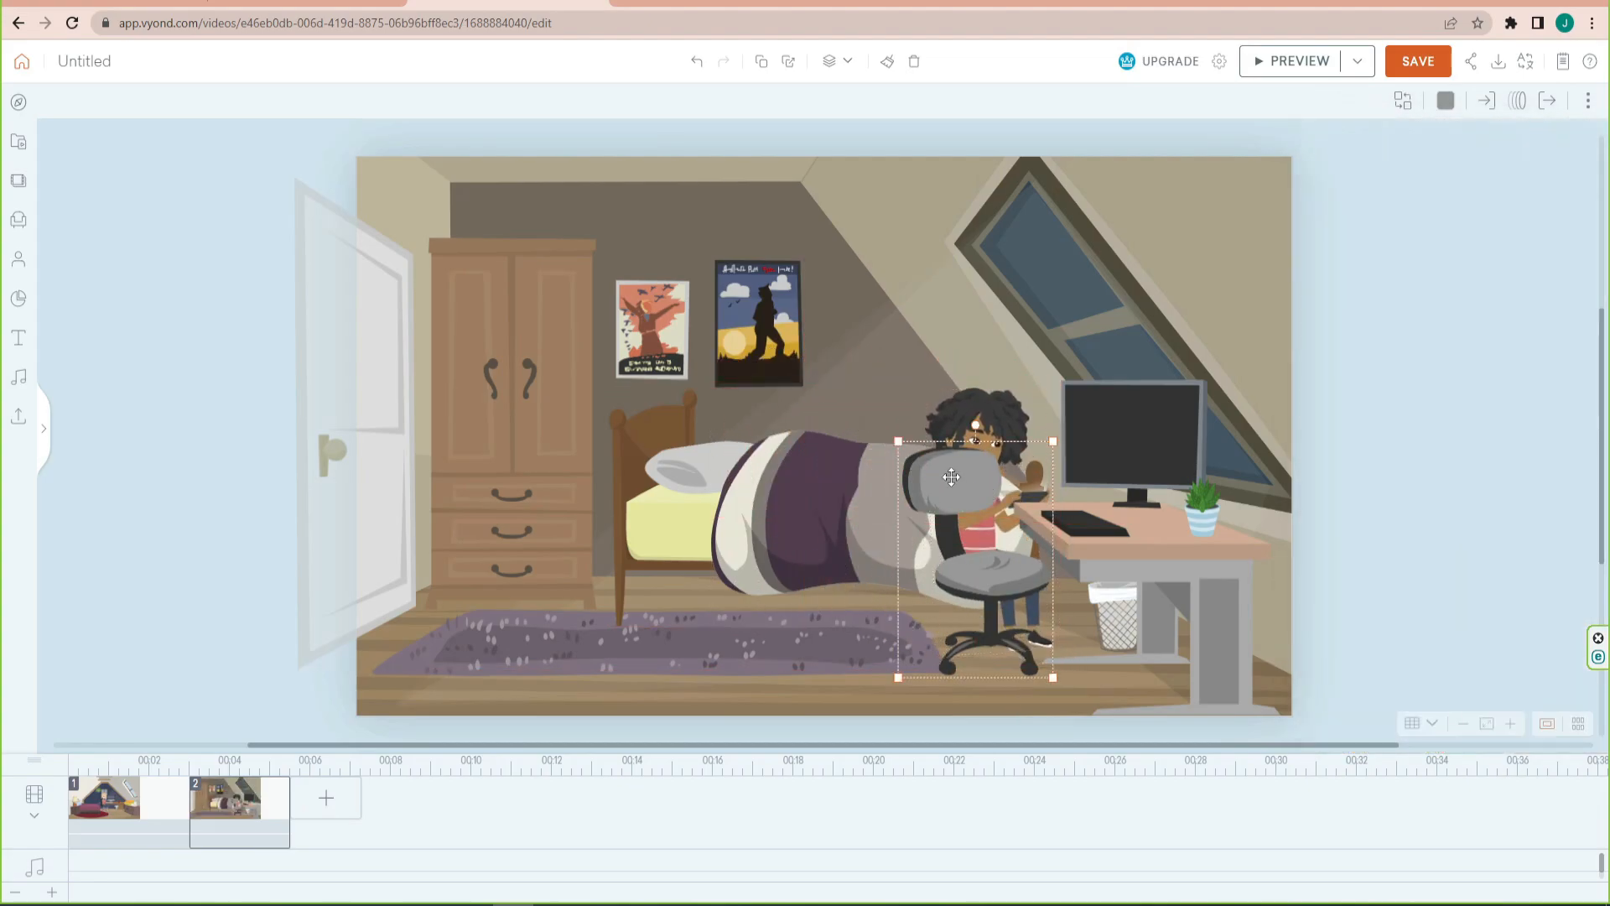
pyautogui.rightClick(954, 485)
pyautogui.moveTo(973, 744)
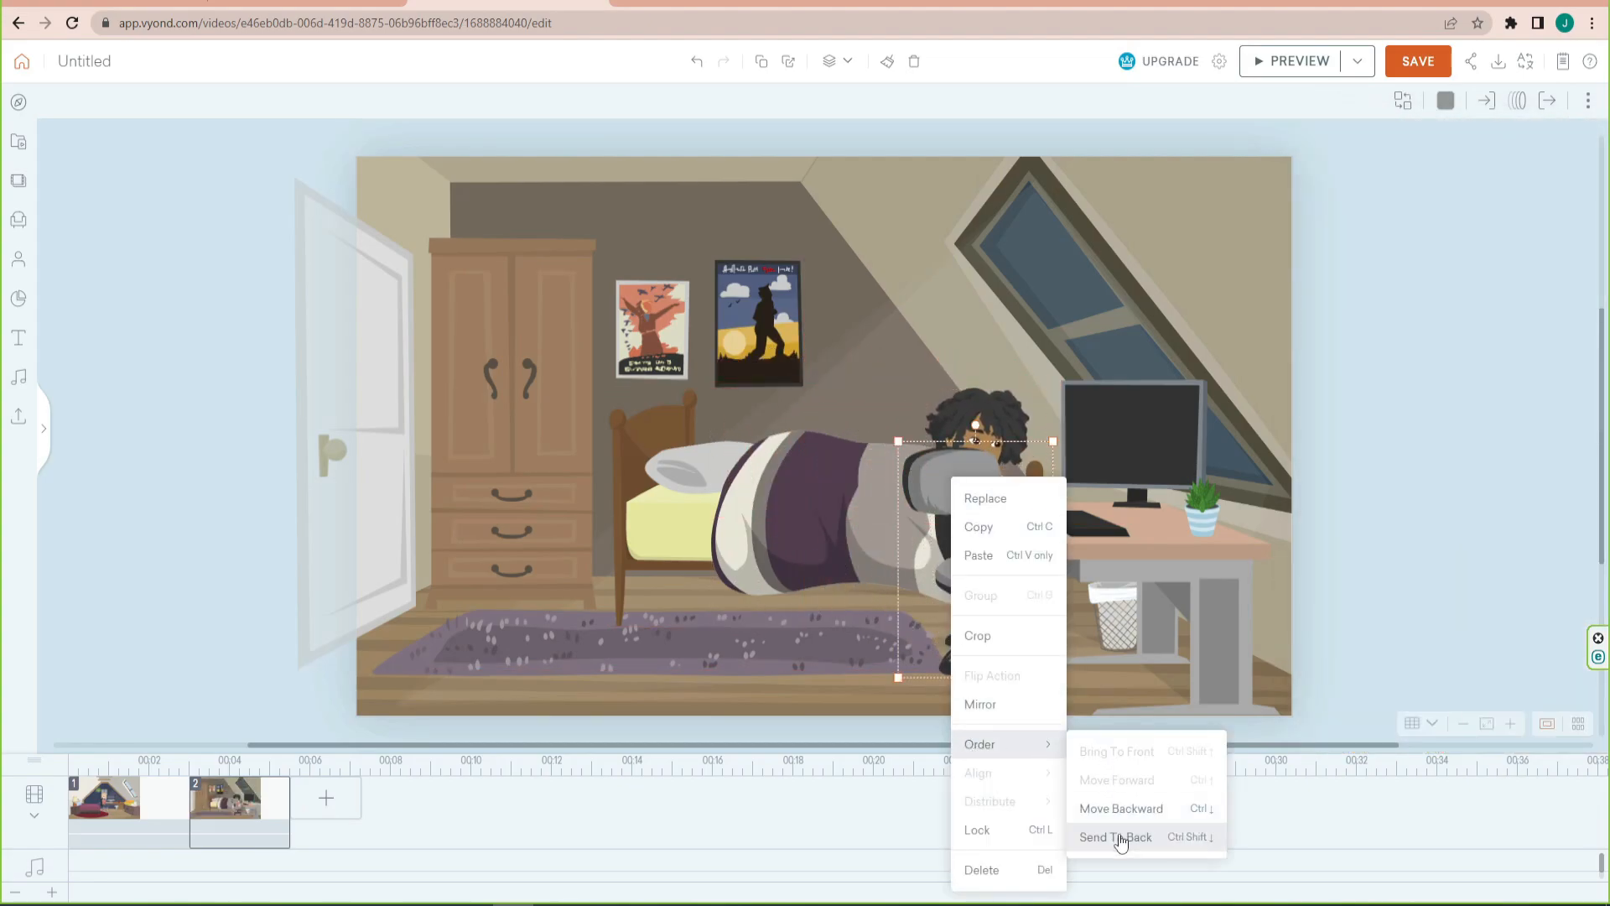
pyautogui.click(1121, 808)
pyautogui.rightClick(993, 572)
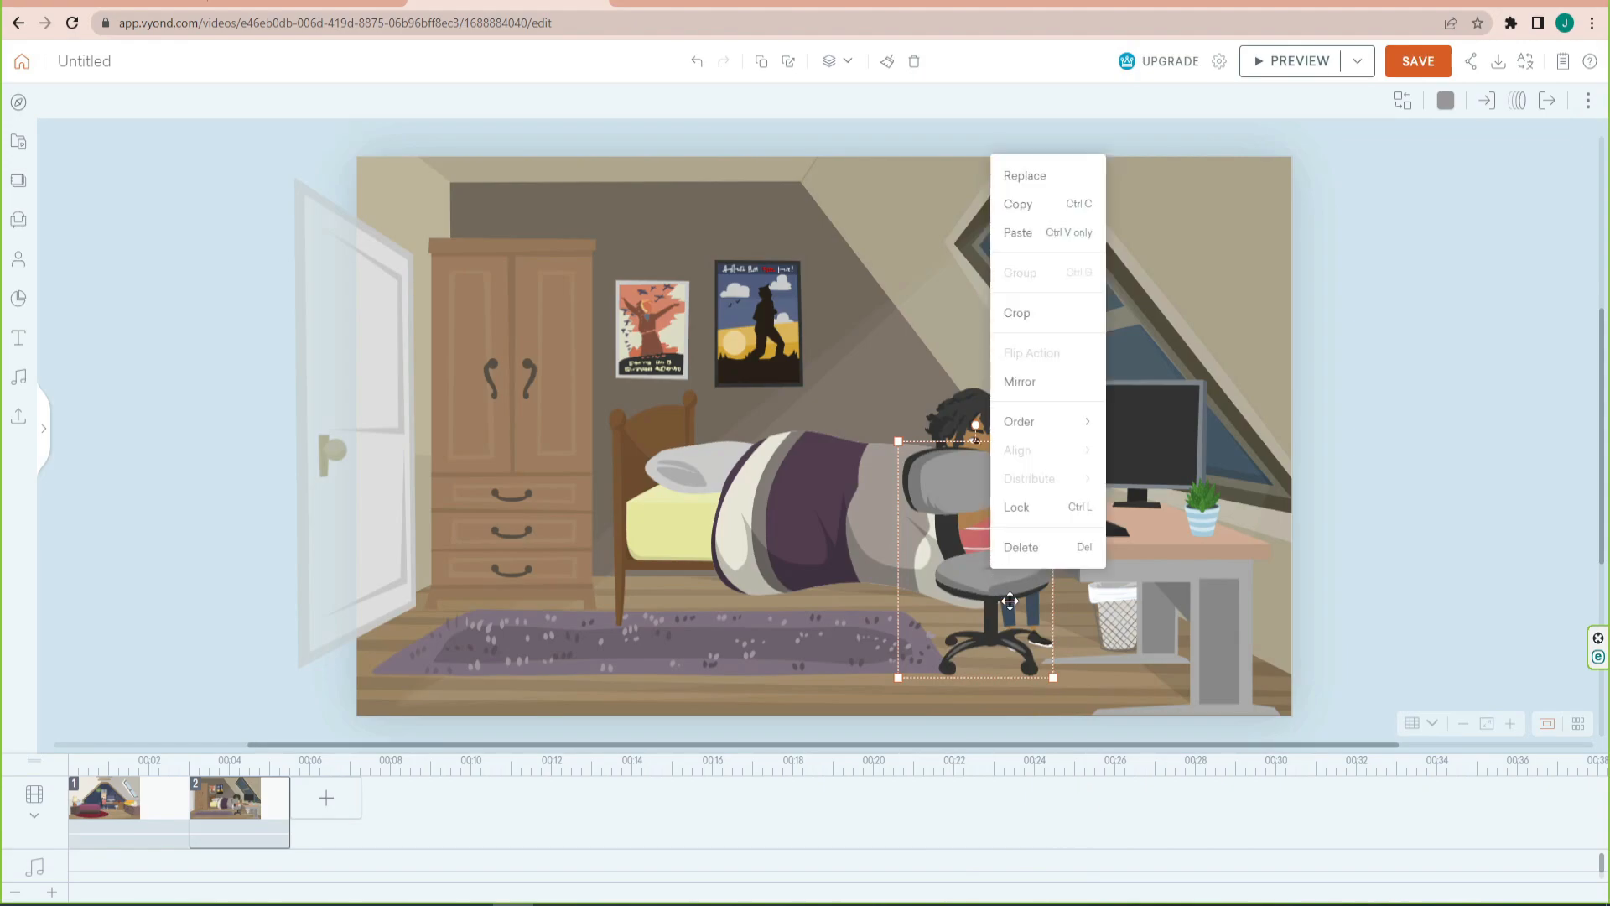
pyautogui.moveTo(1039, 426)
pyautogui.click(1151, 493)
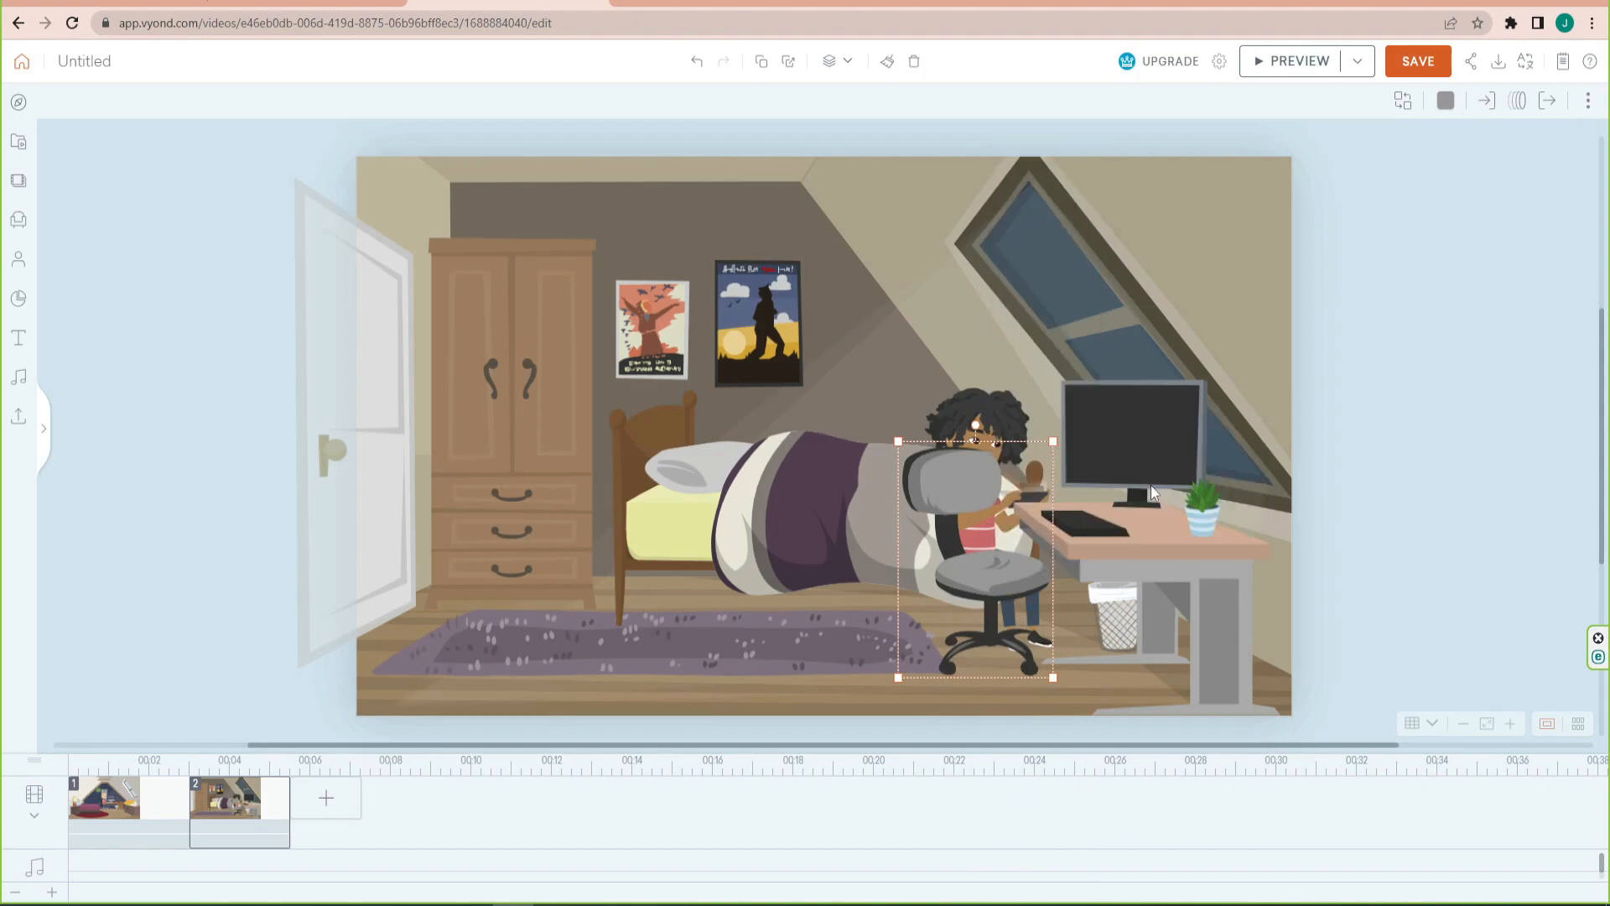
# Bring the seated character to the front of the layer order so it sits in front of the chair
pyautogui.click(988, 449)
pyautogui.rightClick(990, 449)
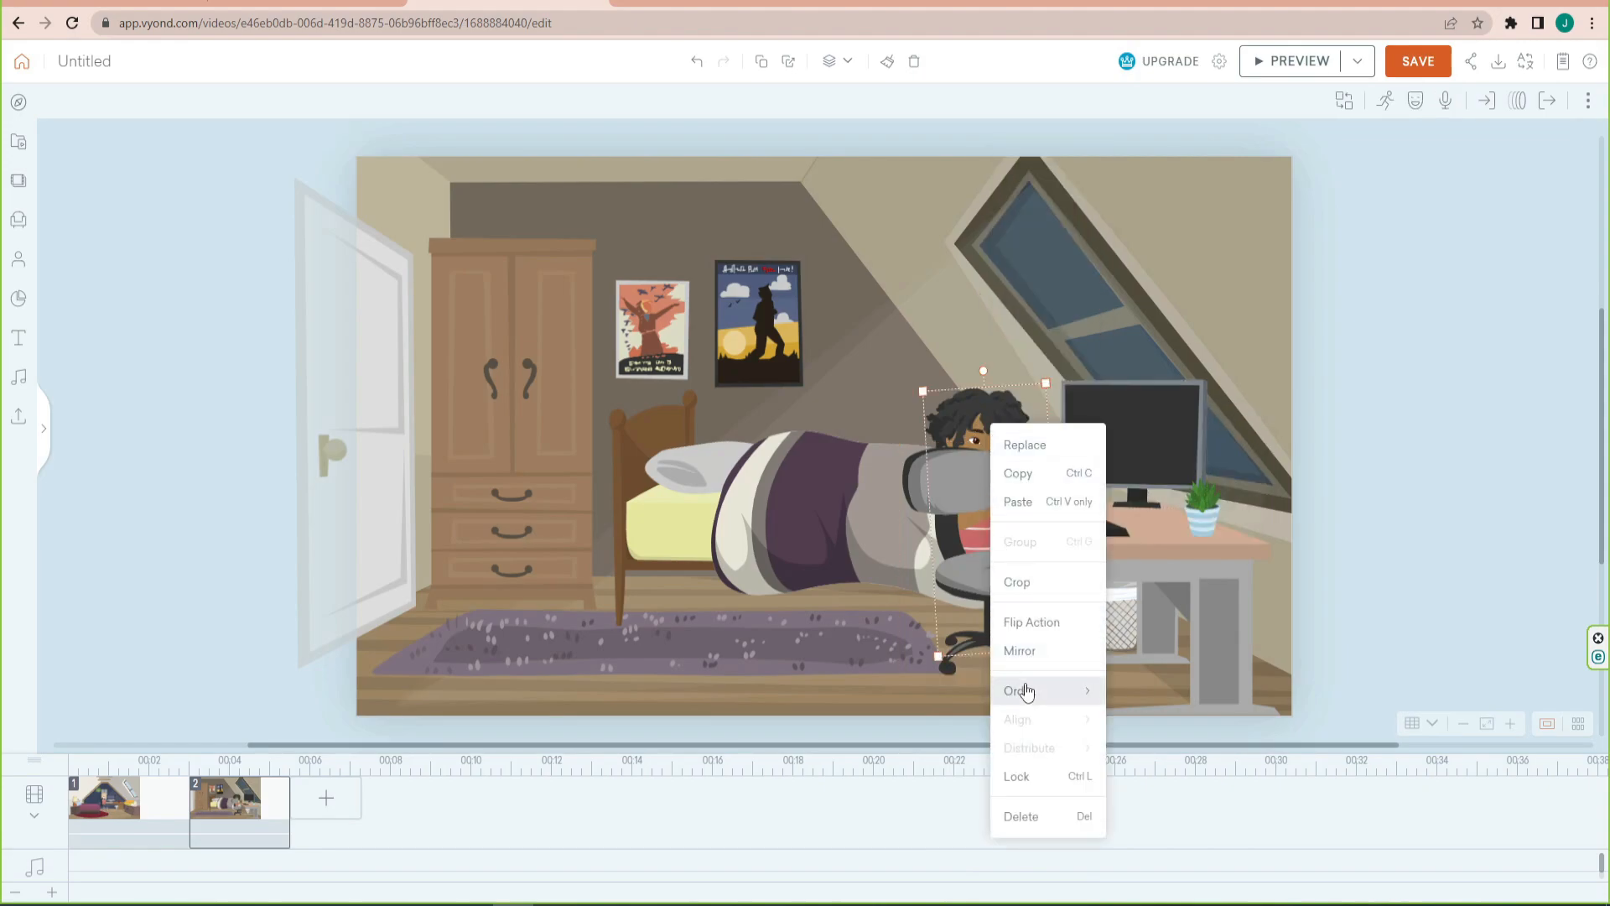
pyautogui.moveTo(1023, 690)
pyautogui.click(1162, 711)
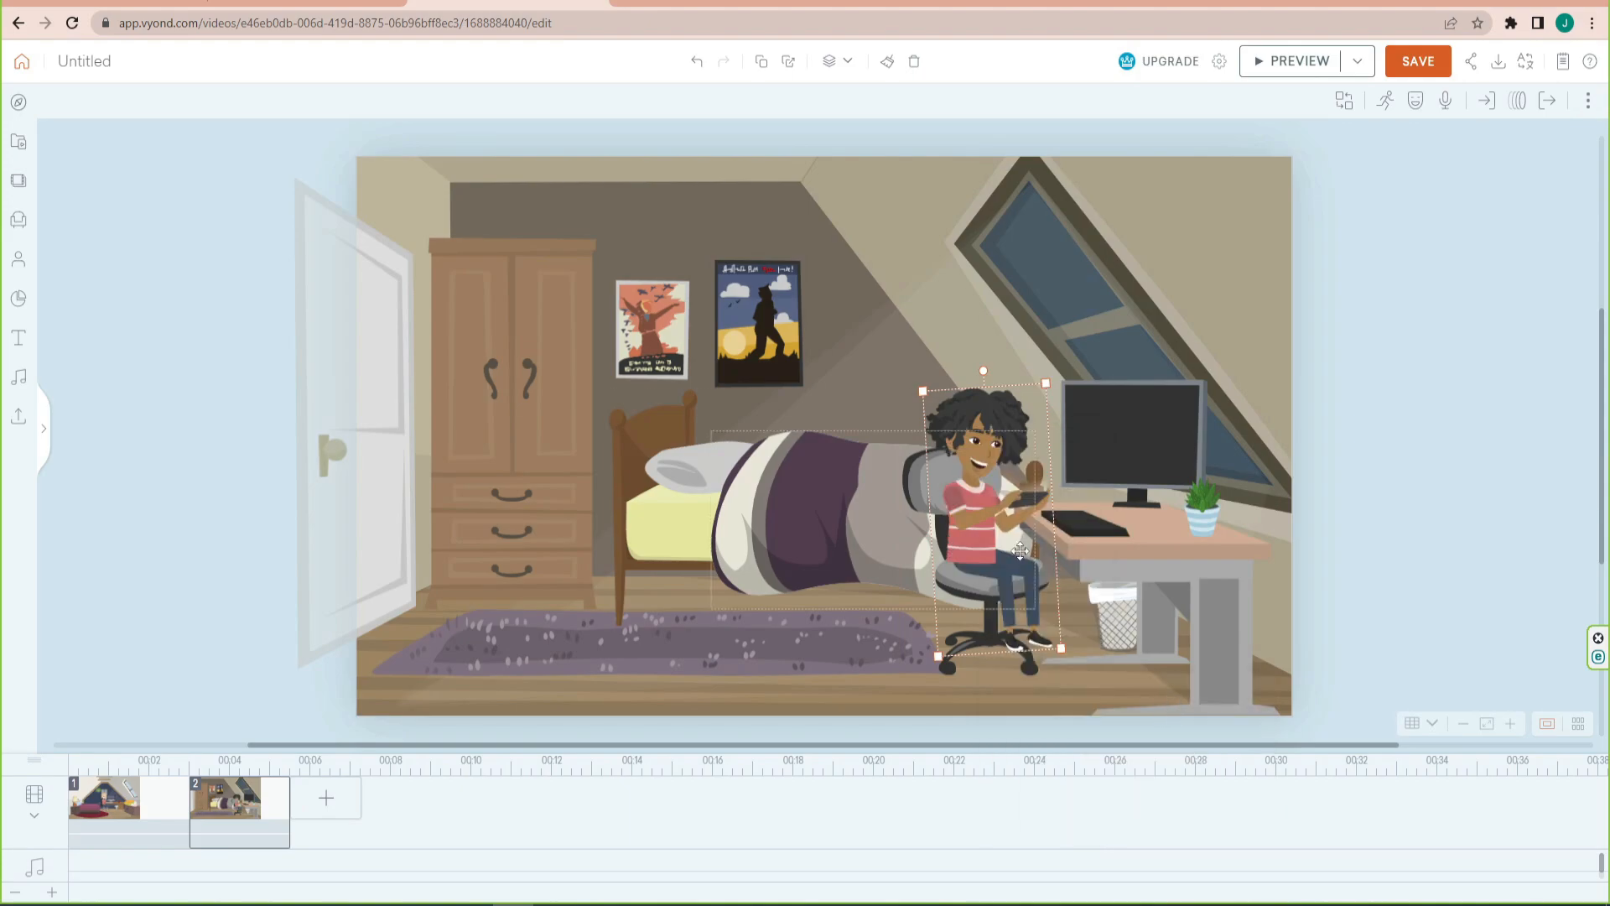
pyautogui.click(1386, 429)
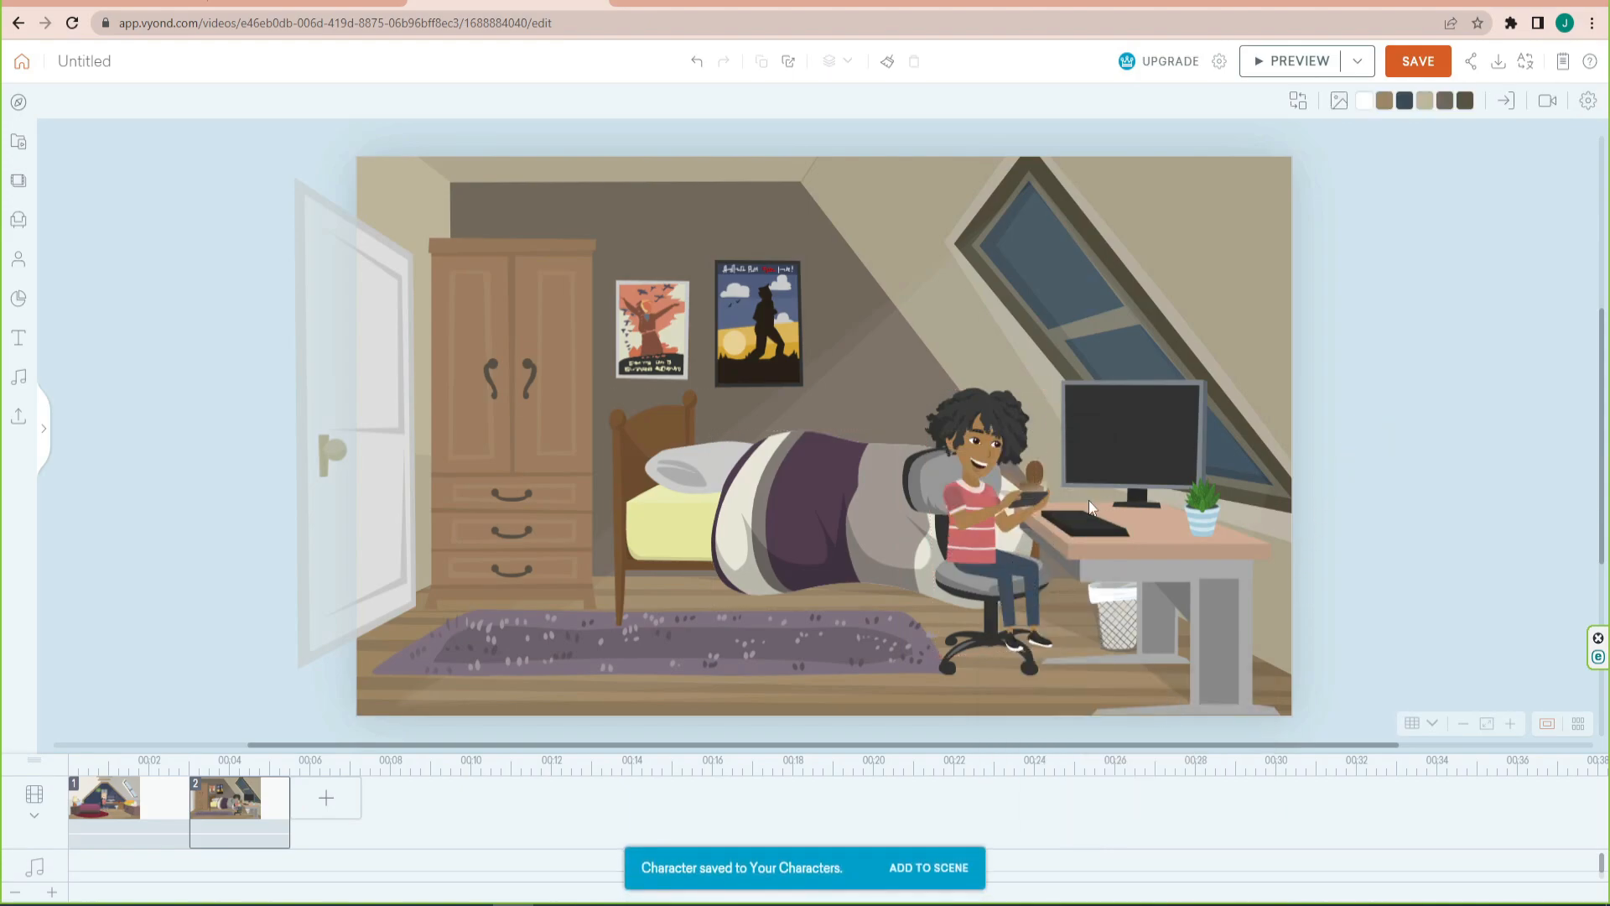
# Shift the seated character slightly toward the desk and enlarge it a little to fit the chair
pyautogui.click(988, 502)
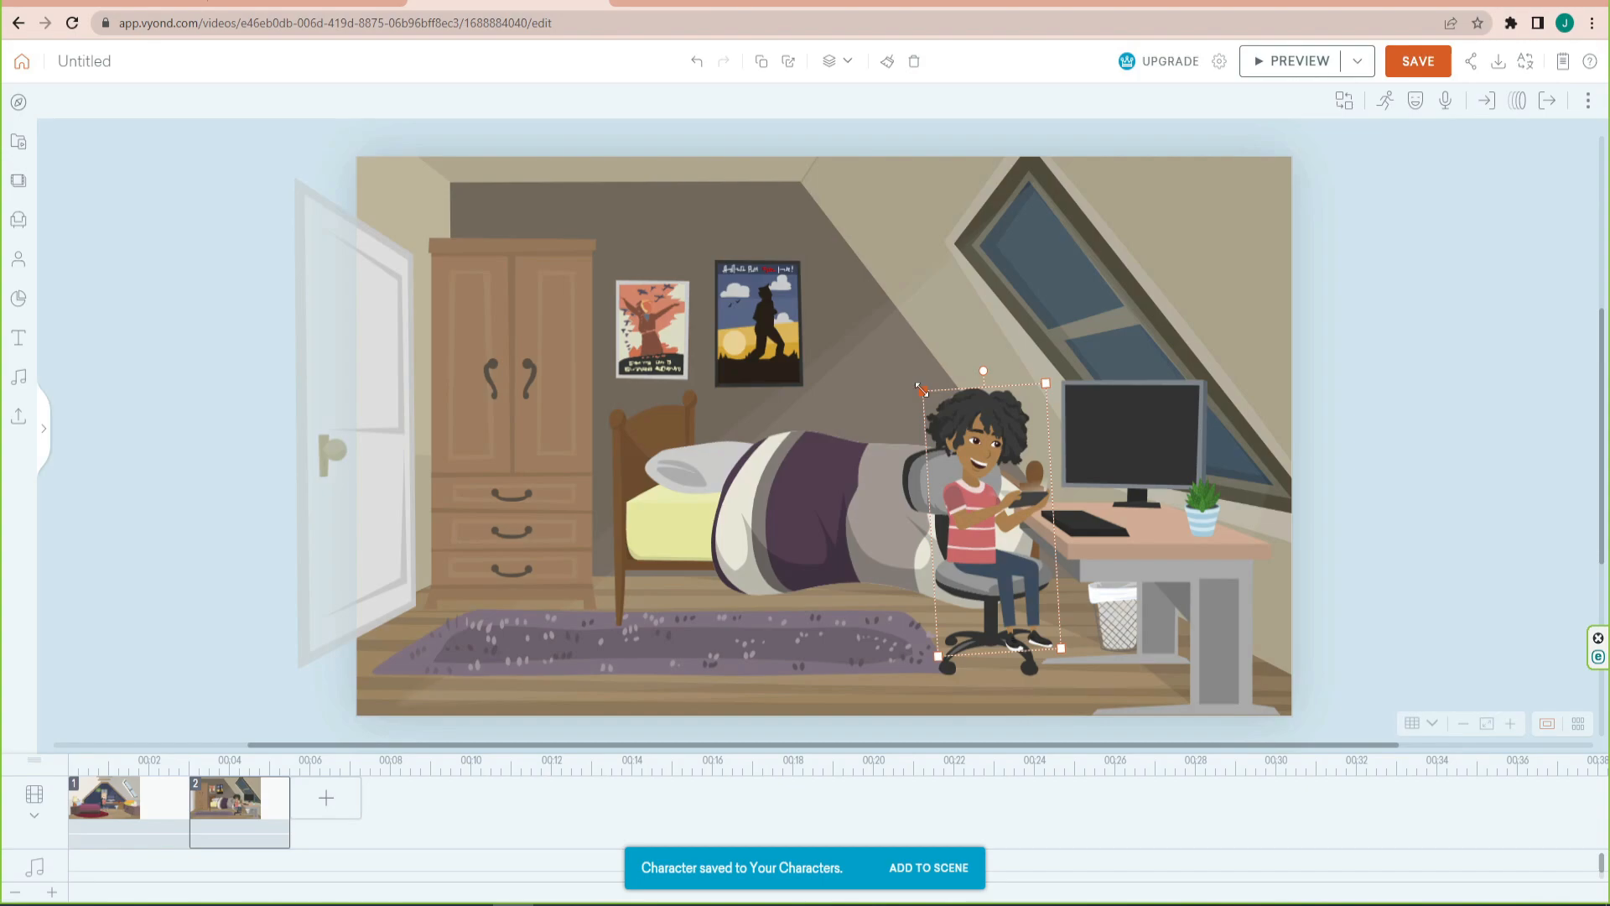
pyautogui.moveTo(981, 436); pyautogui.dragTo(1001, 444)
pyautogui.moveTo(942, 393); pyautogui.dragTo(929, 369)
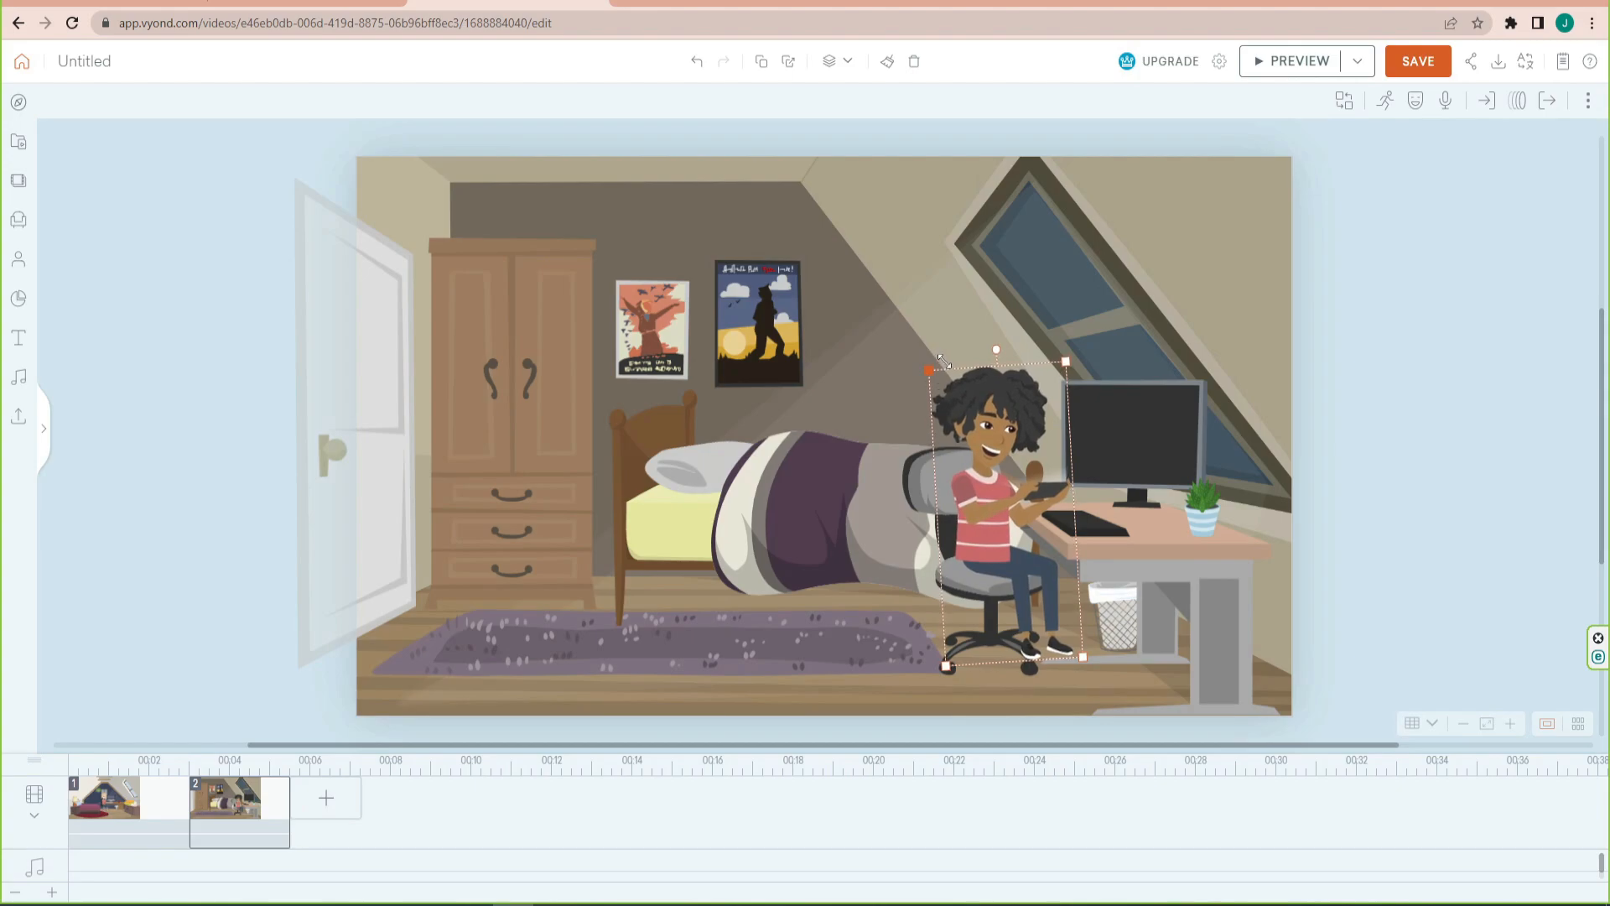
pyautogui.click(1350, 378)
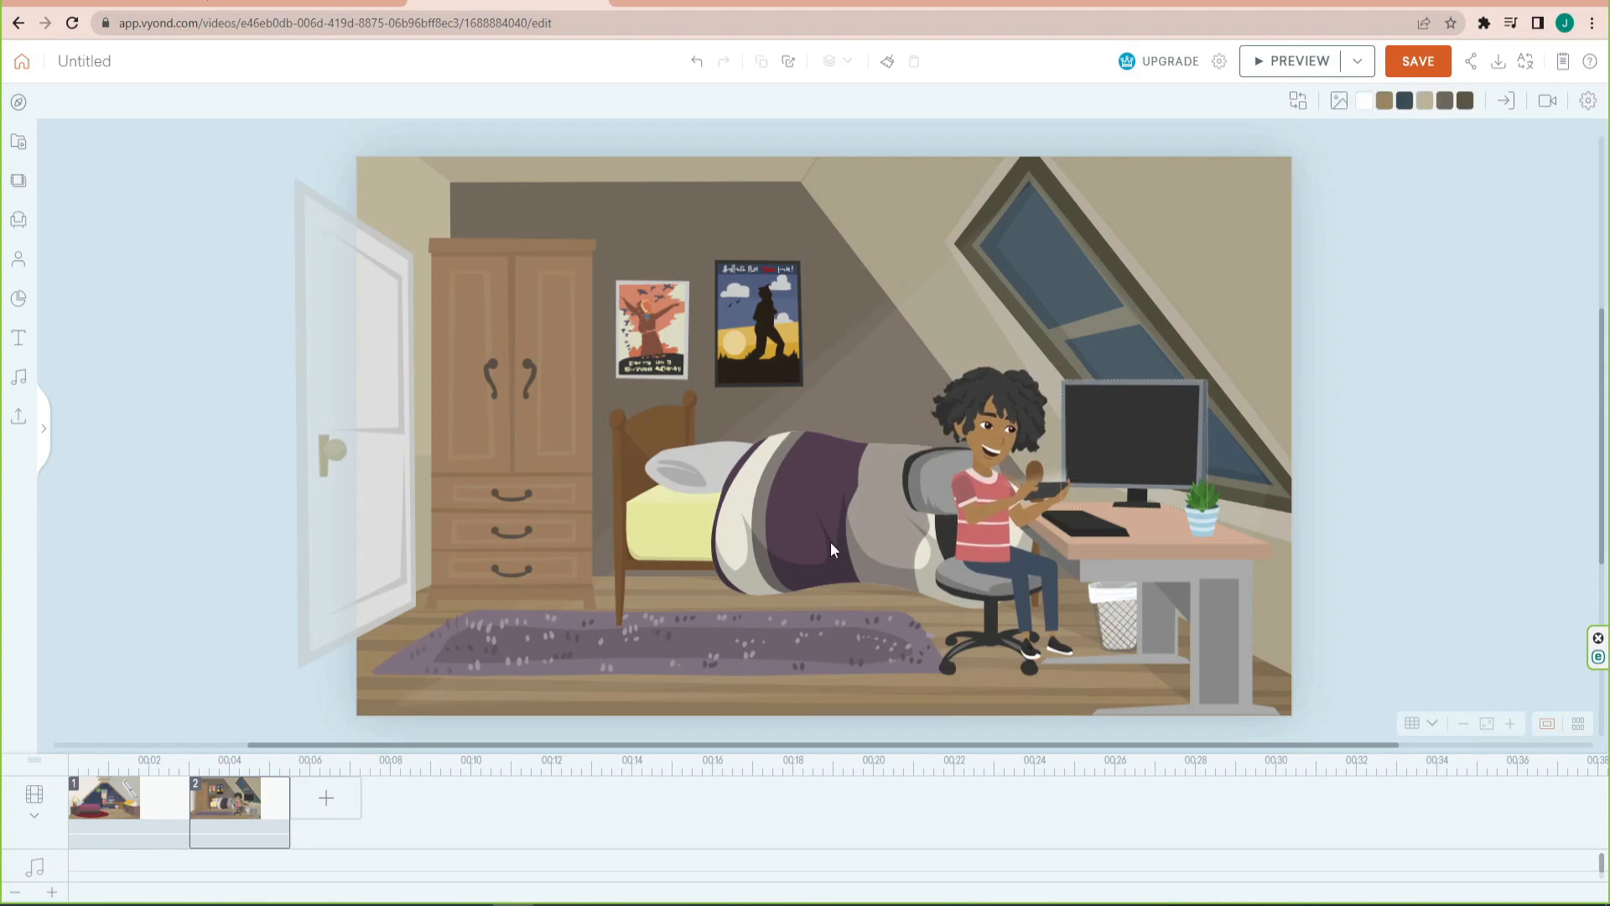
# Open the scene transition effects for the second scene and preview Slide - Down, Slide - Left and Slide - Right
pyautogui.click(186, 822)
pyautogui.click(223, 805)
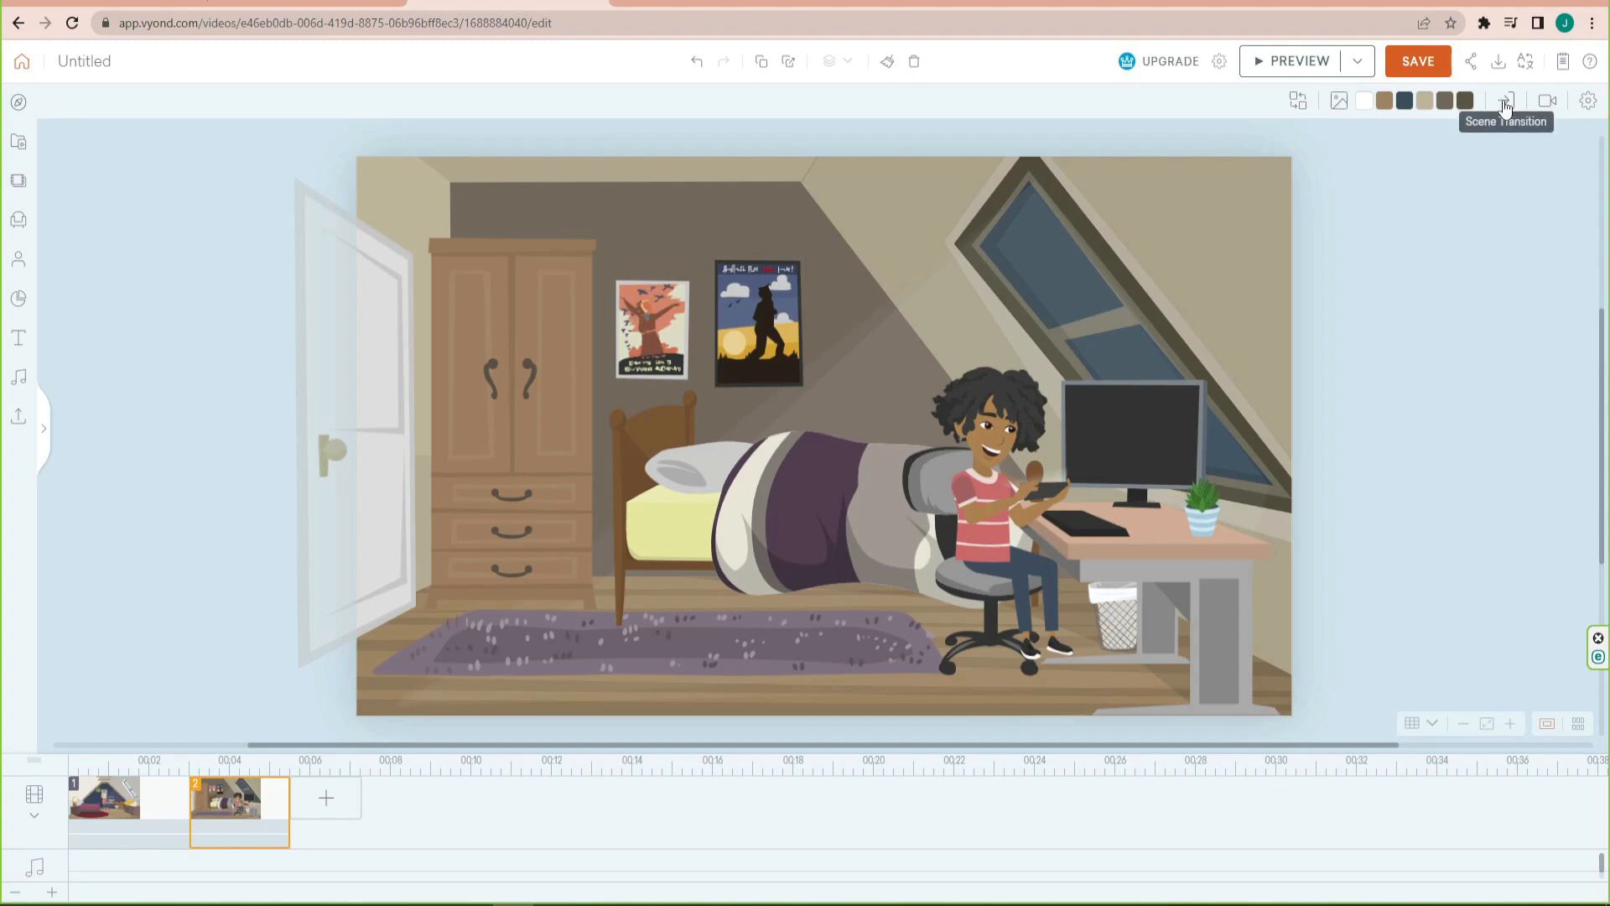
pyautogui.click(1506, 102)
pyautogui.click(1509, 174)
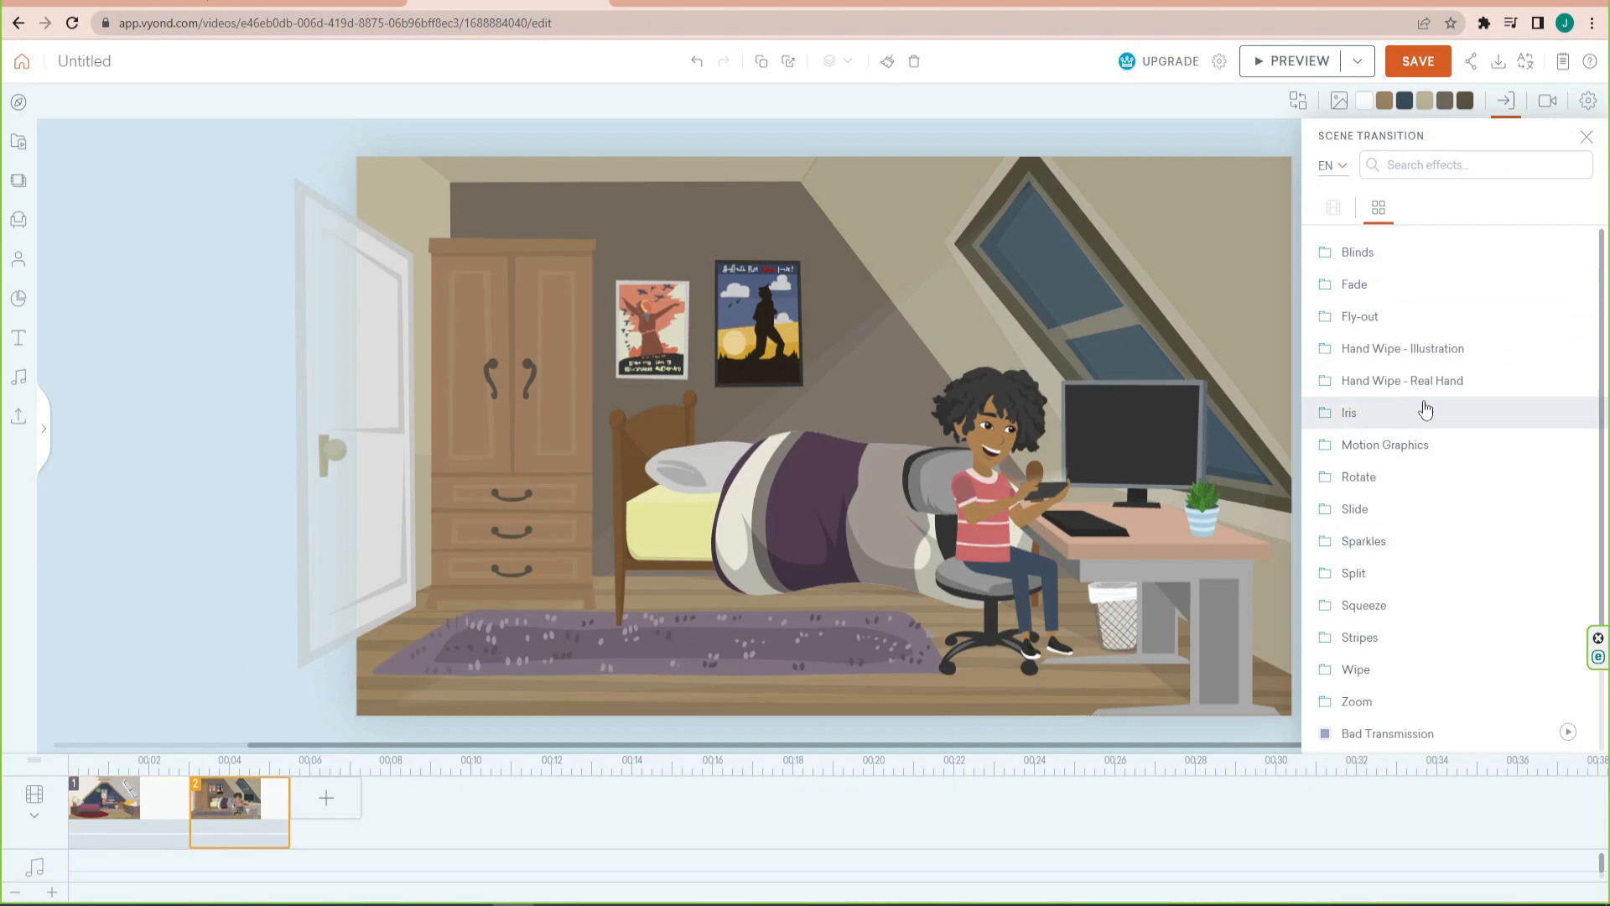
pyautogui.click(1391, 508)
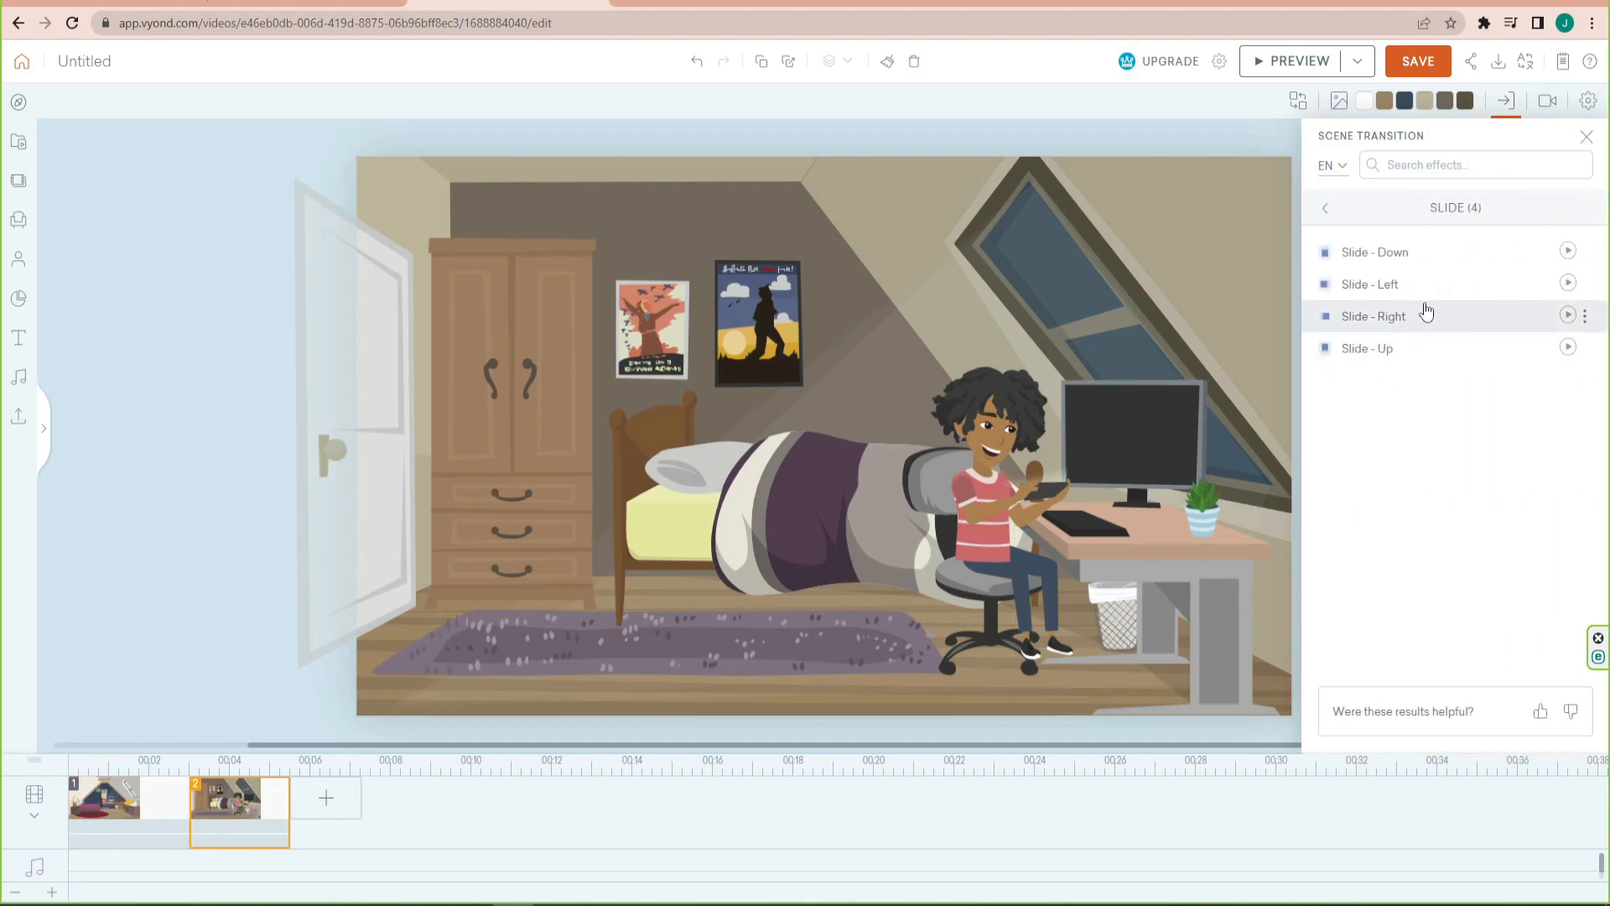
pyautogui.click(1567, 251)
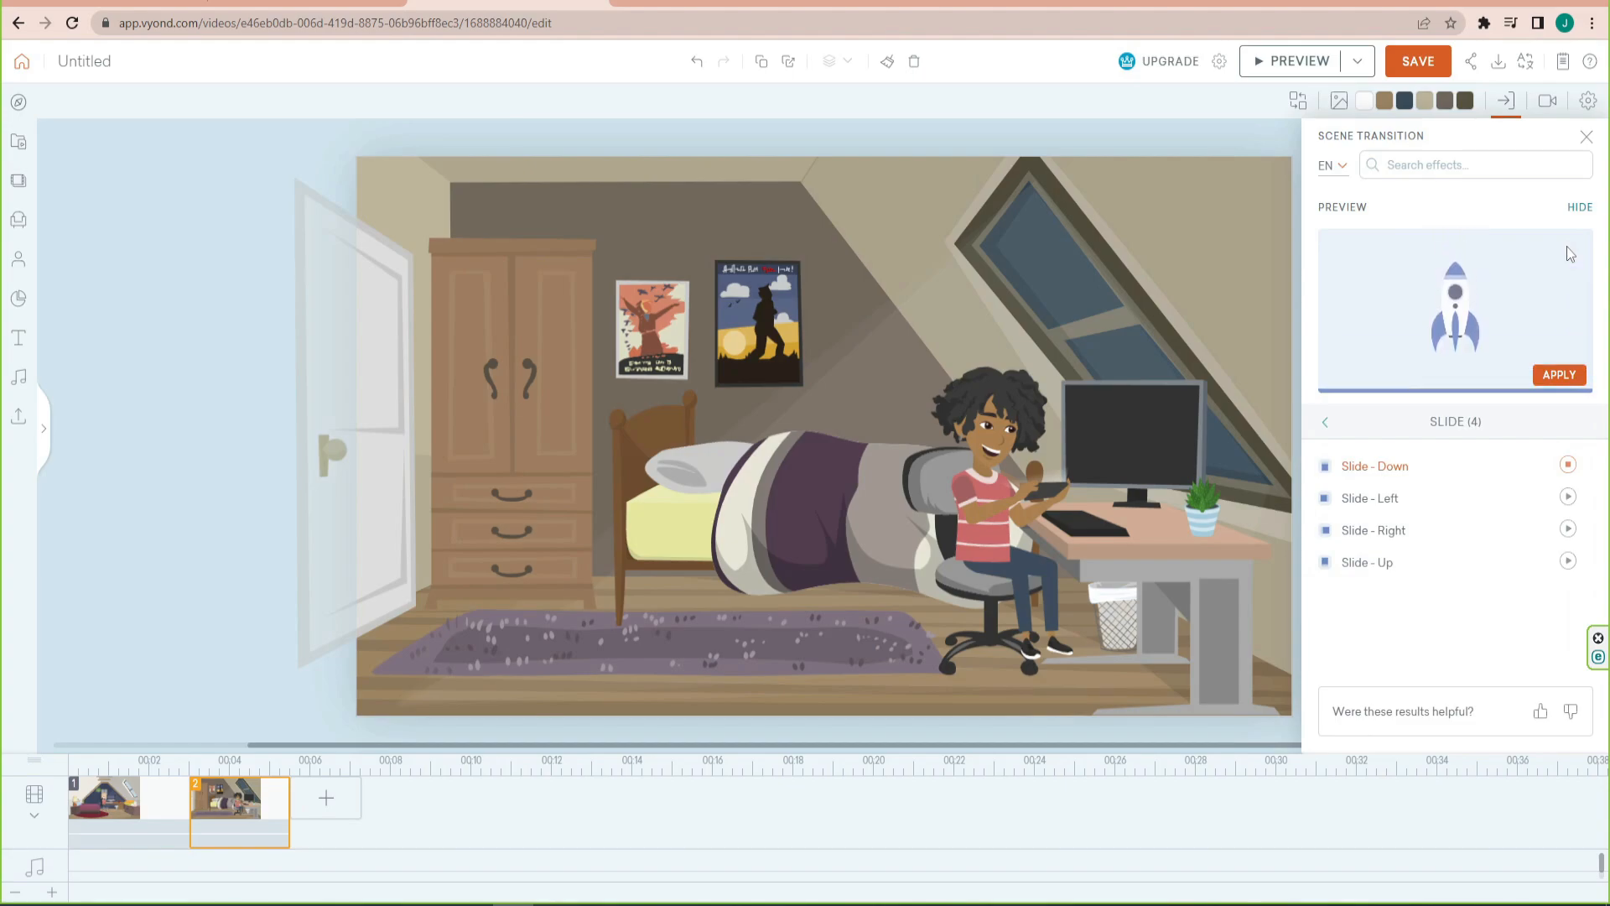
pyautogui.click(1568, 497)
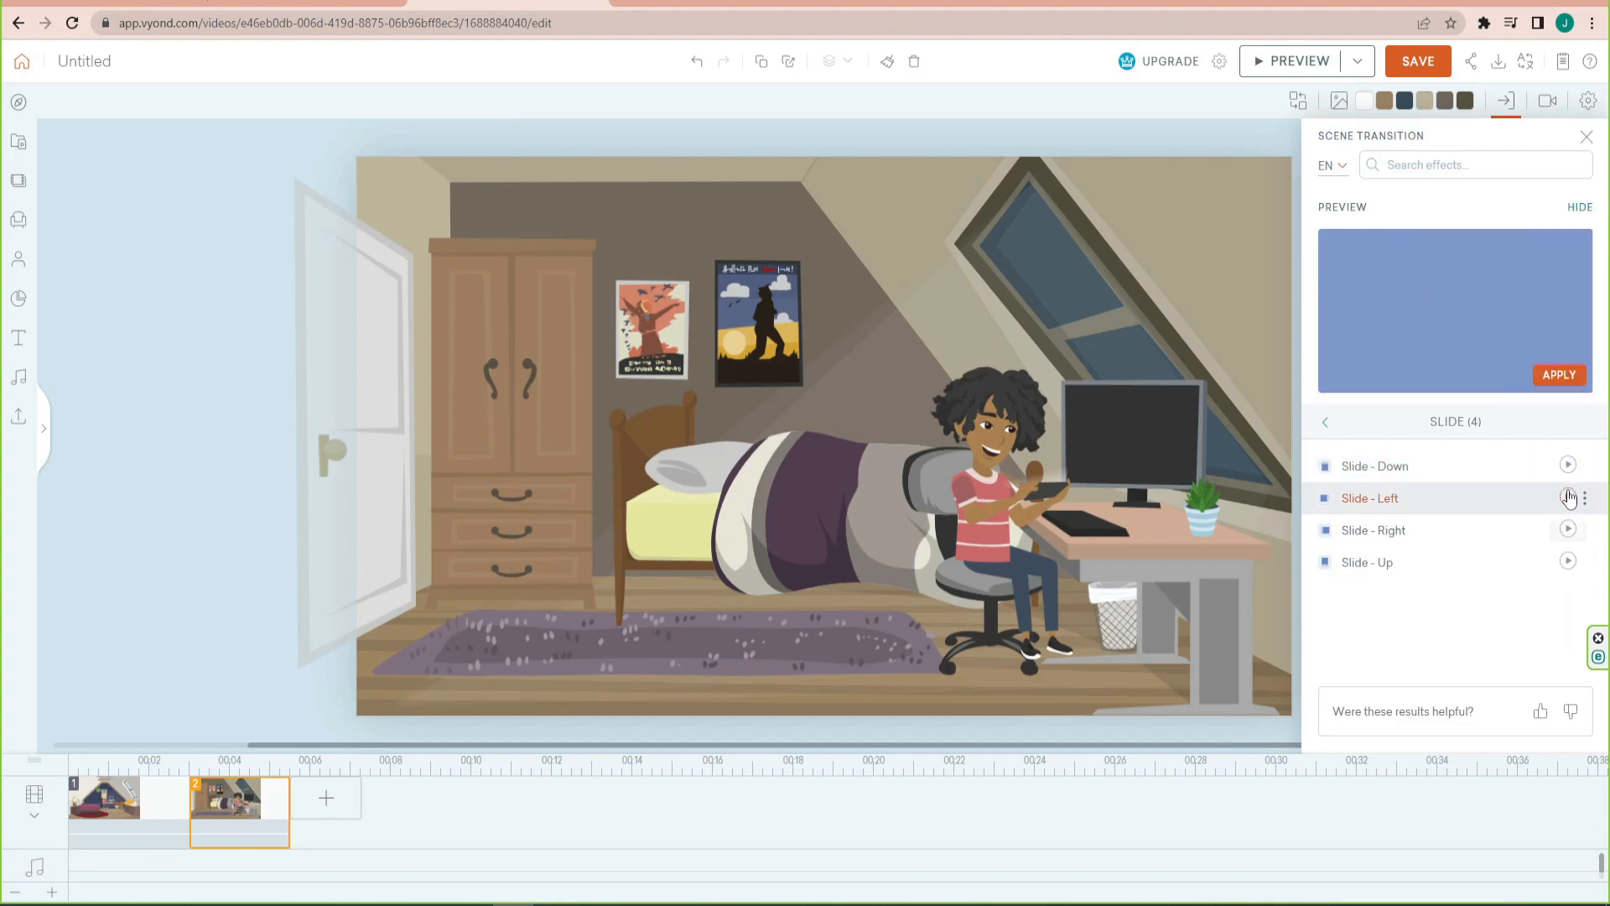
pyautogui.click(1566, 530)
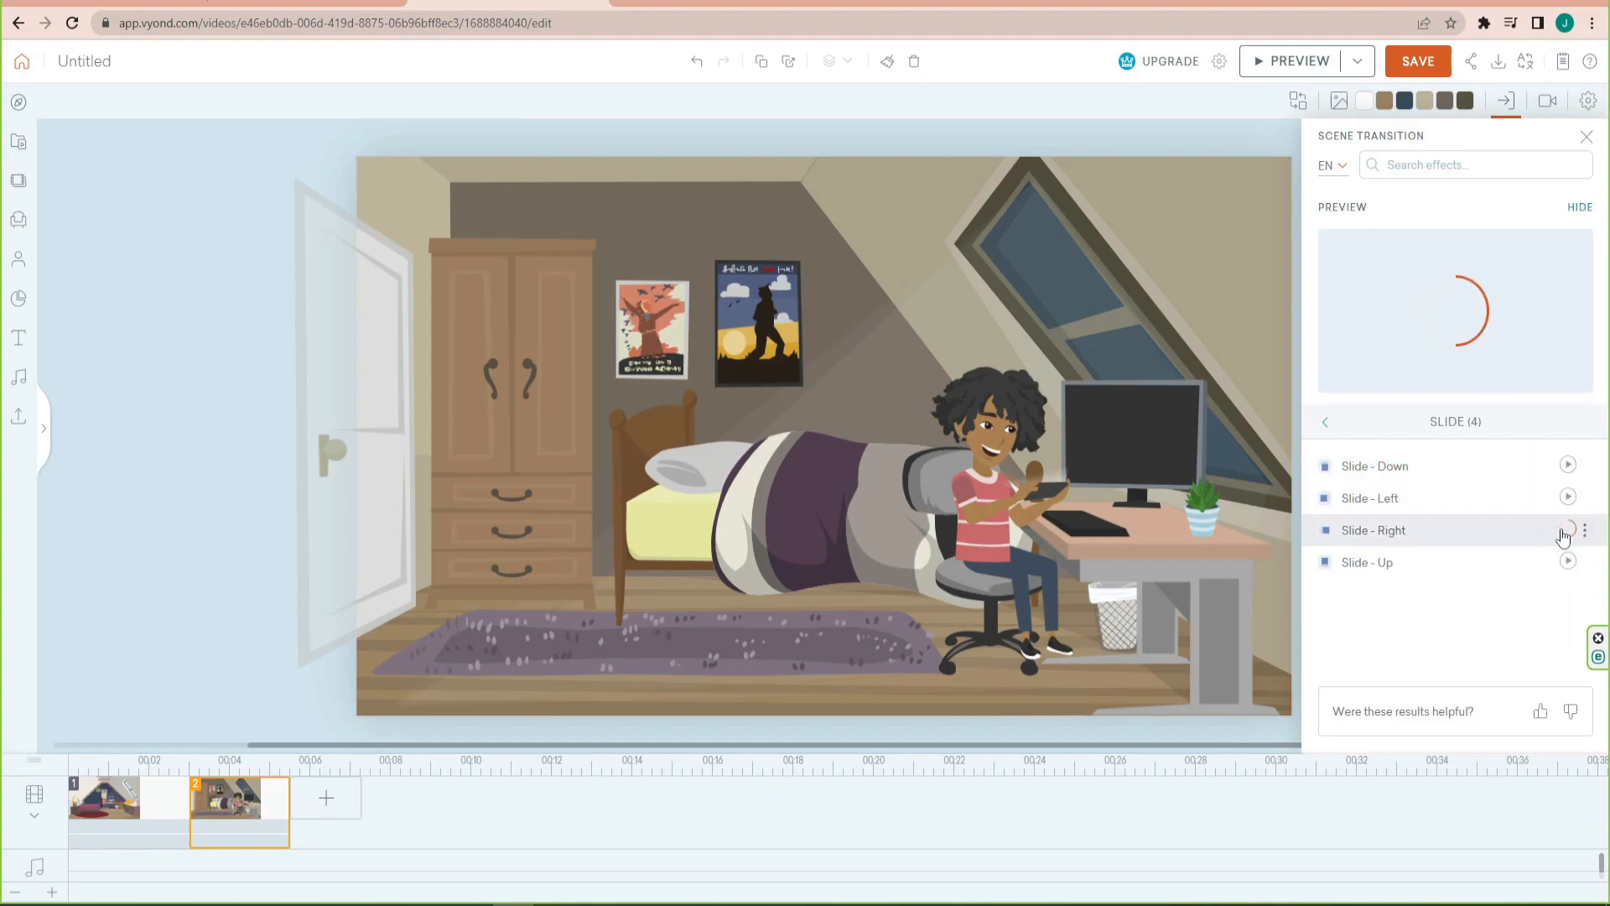
# Preview the Hand Wipe - Illustration transitions: Clean with Brush, Clean with Hand and Wipe with Hand
pyautogui.click(1326, 424)
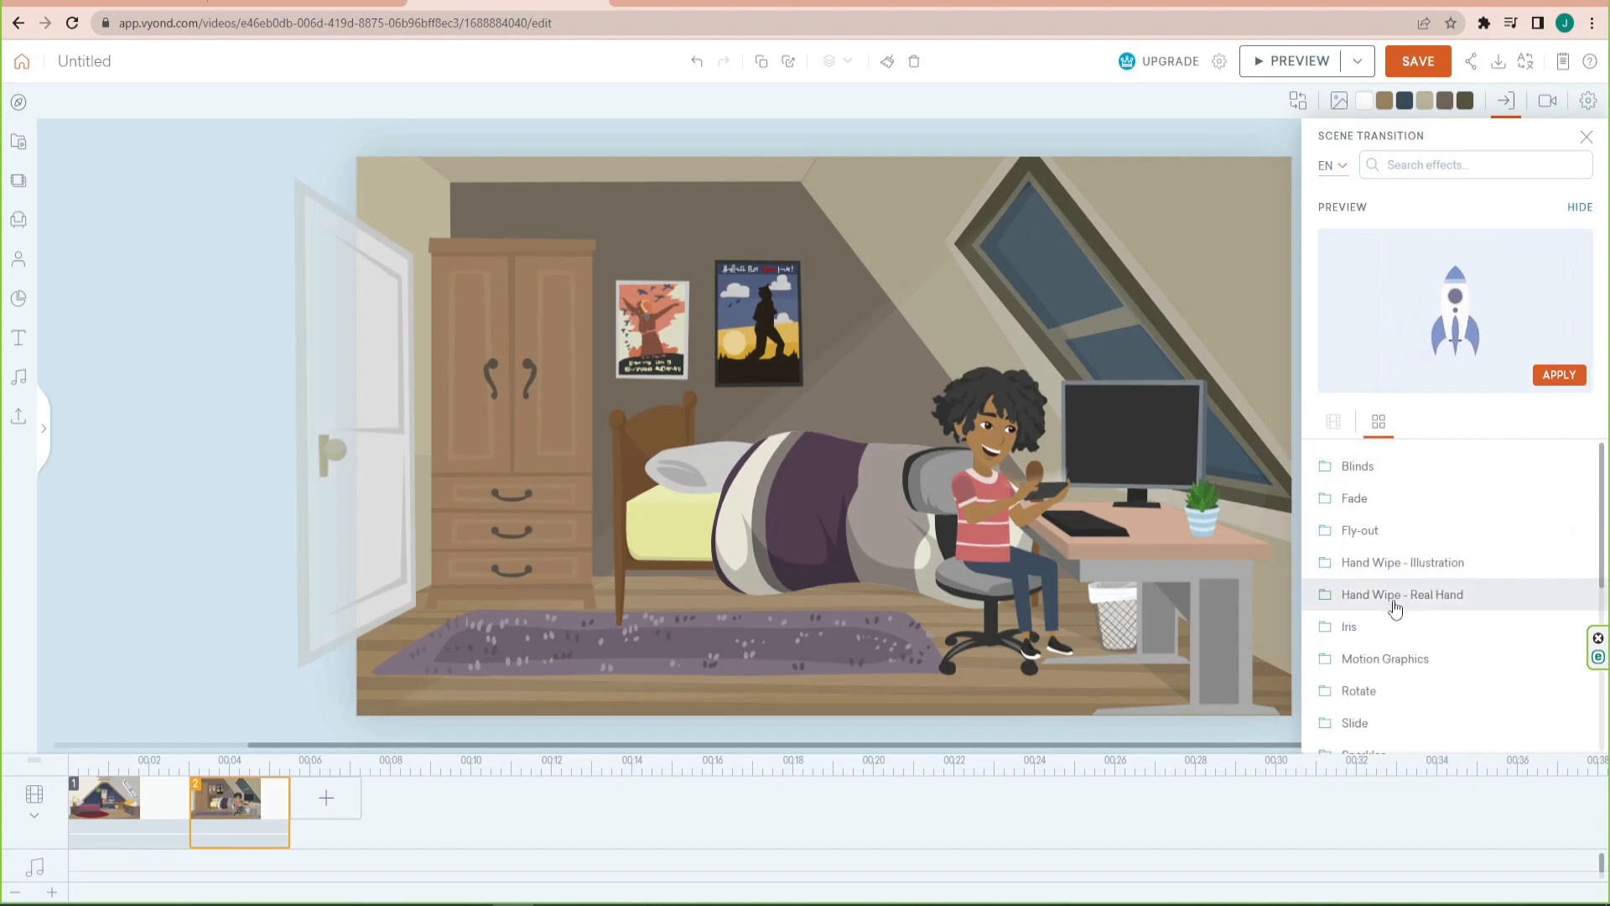
pyautogui.click(1392, 563)
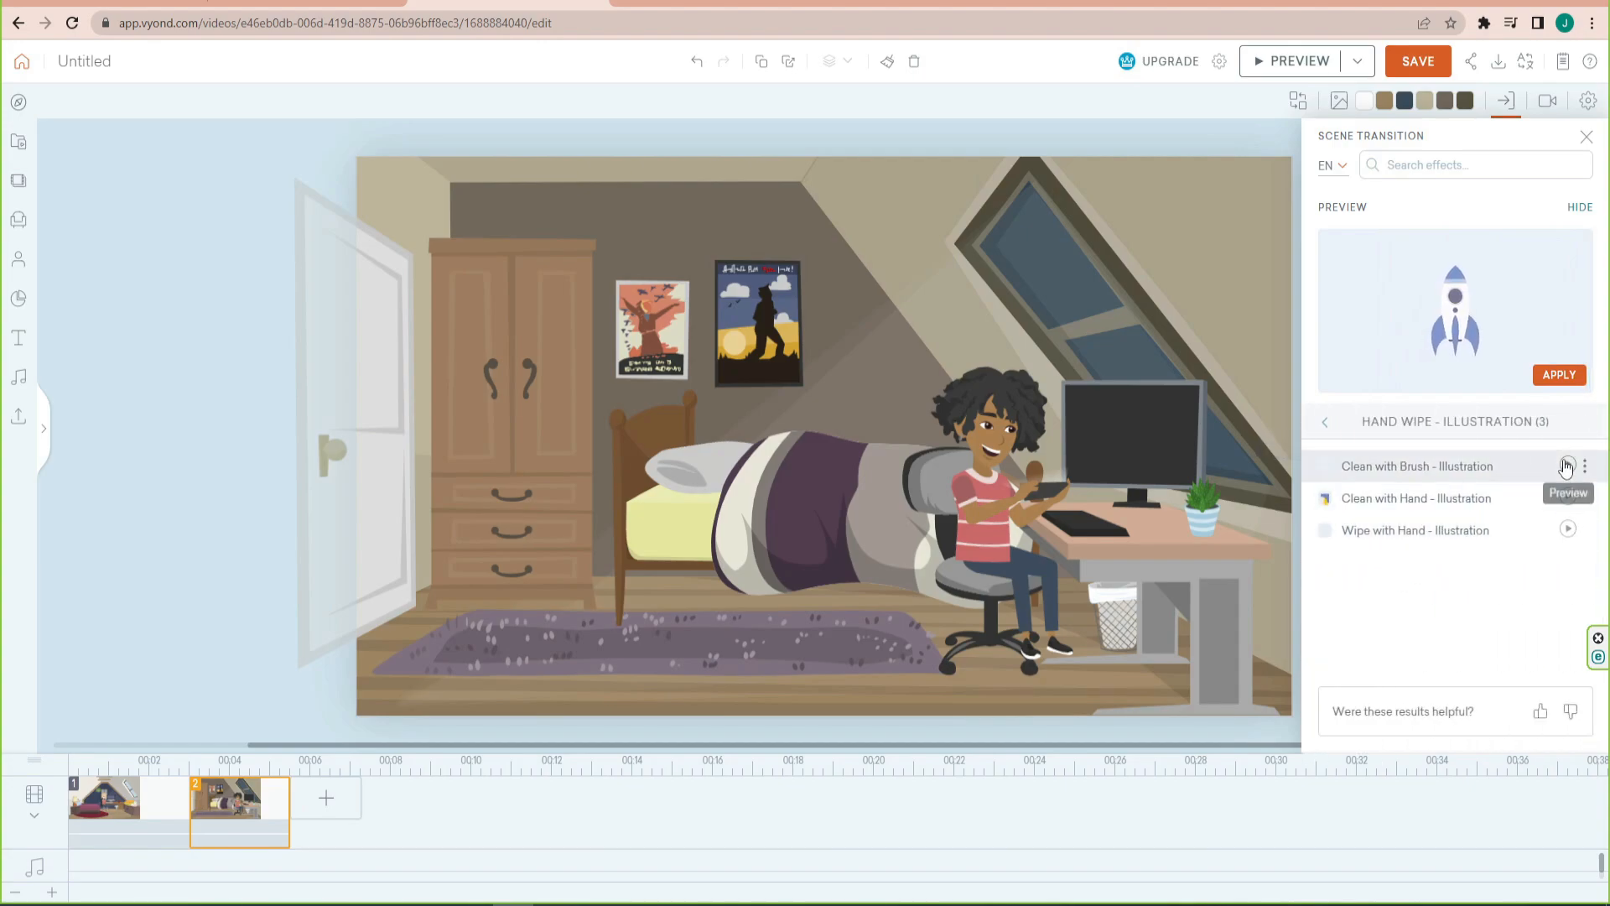
pyautogui.click(1567, 467)
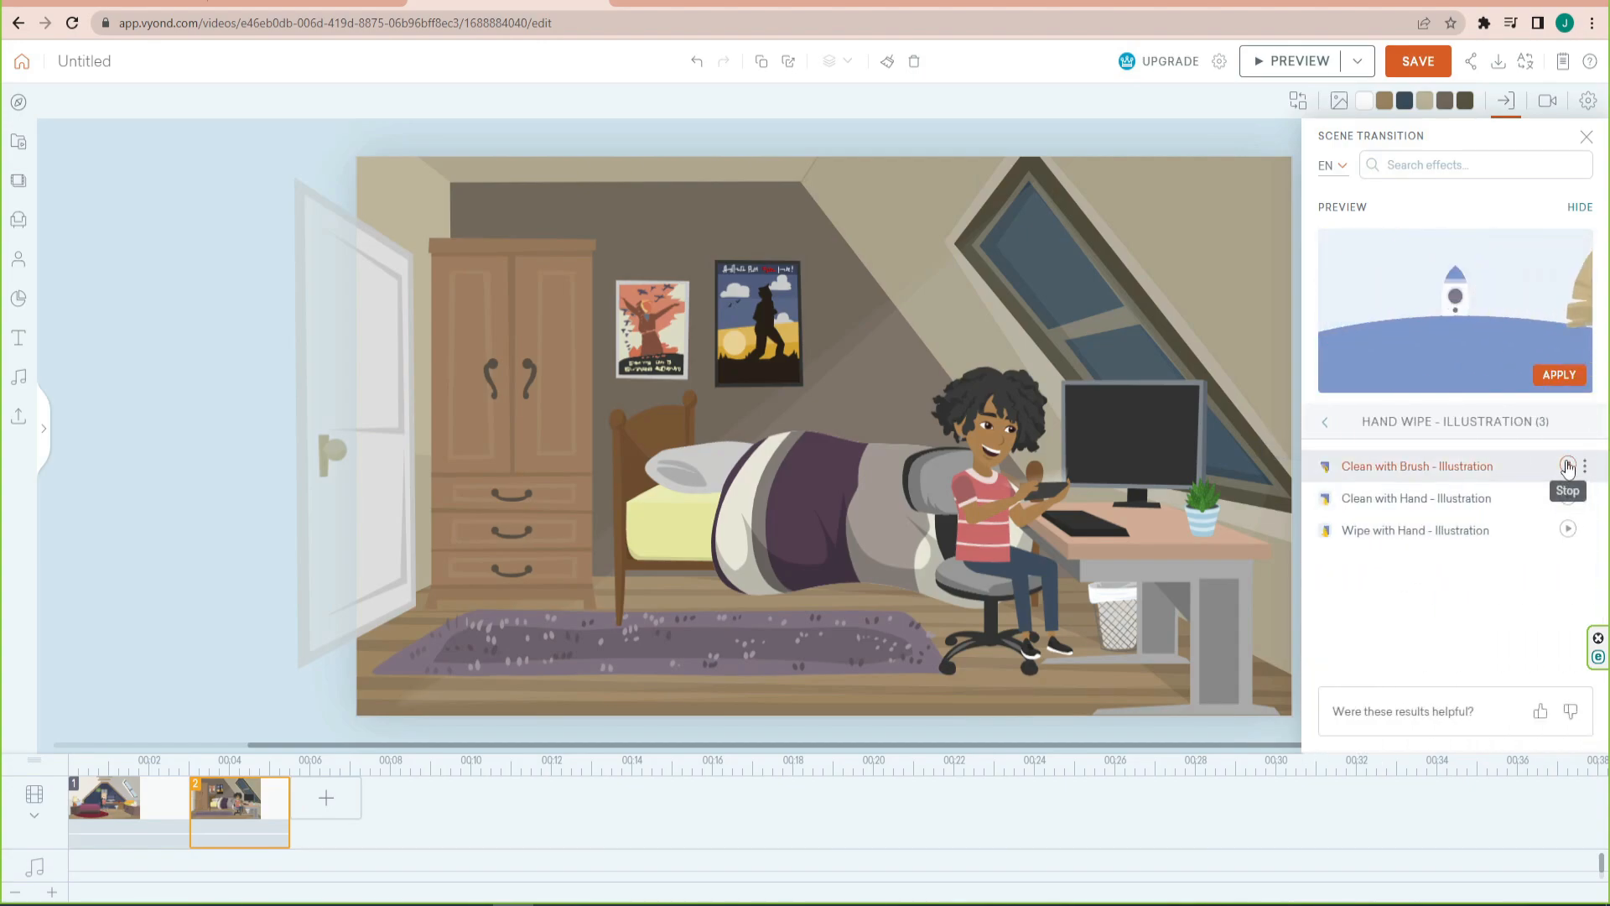
pyautogui.click(1568, 500)
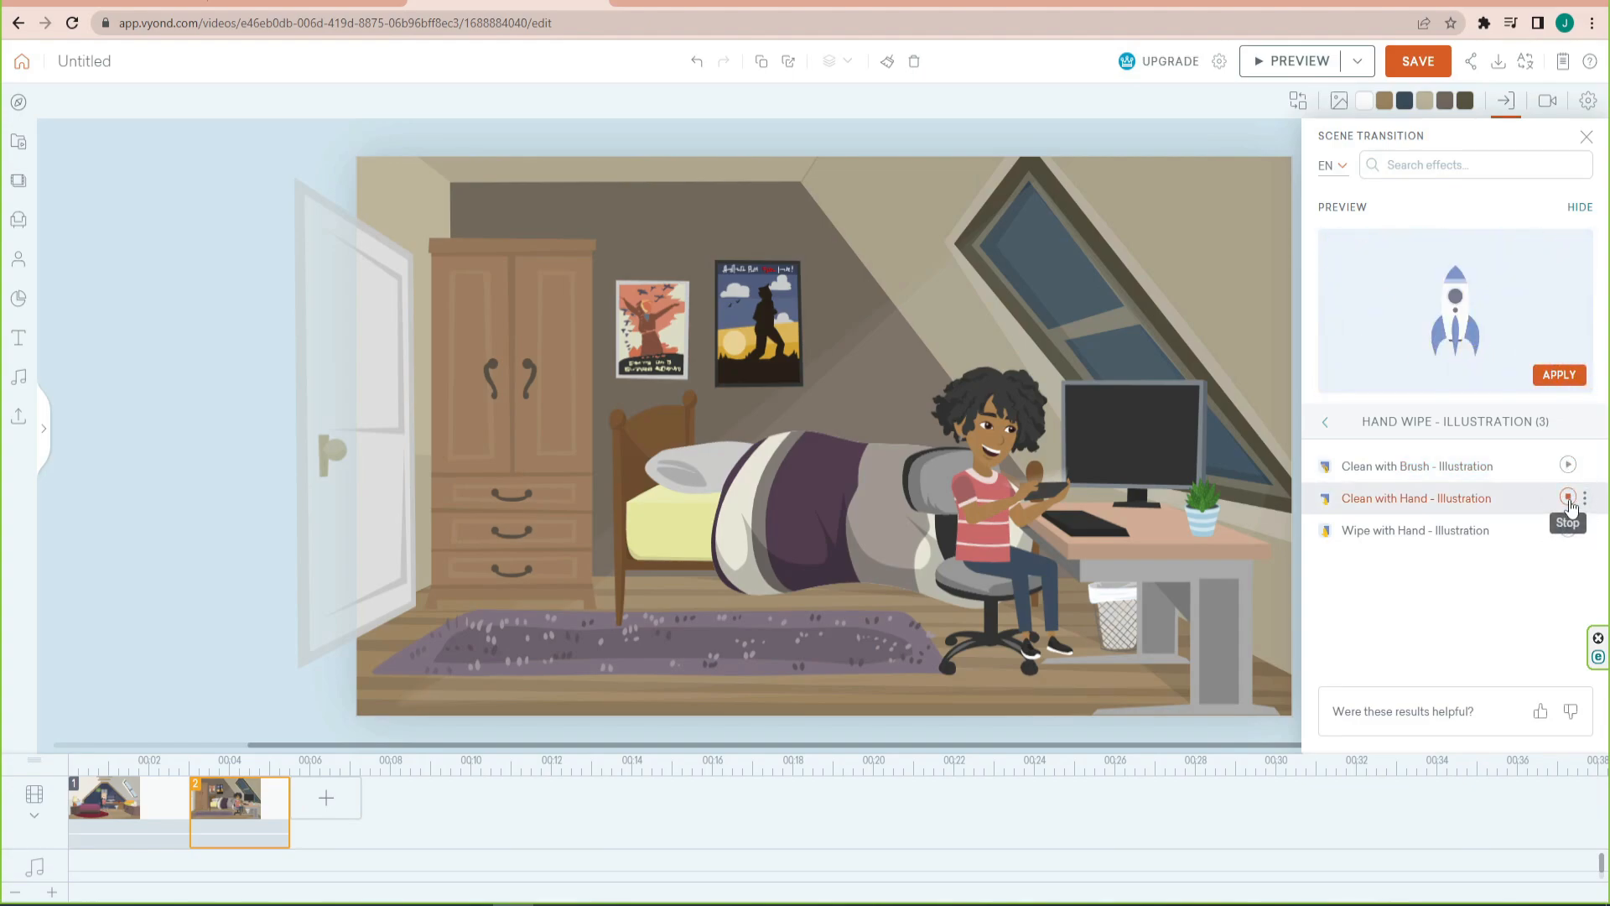
pyautogui.click(1567, 530)
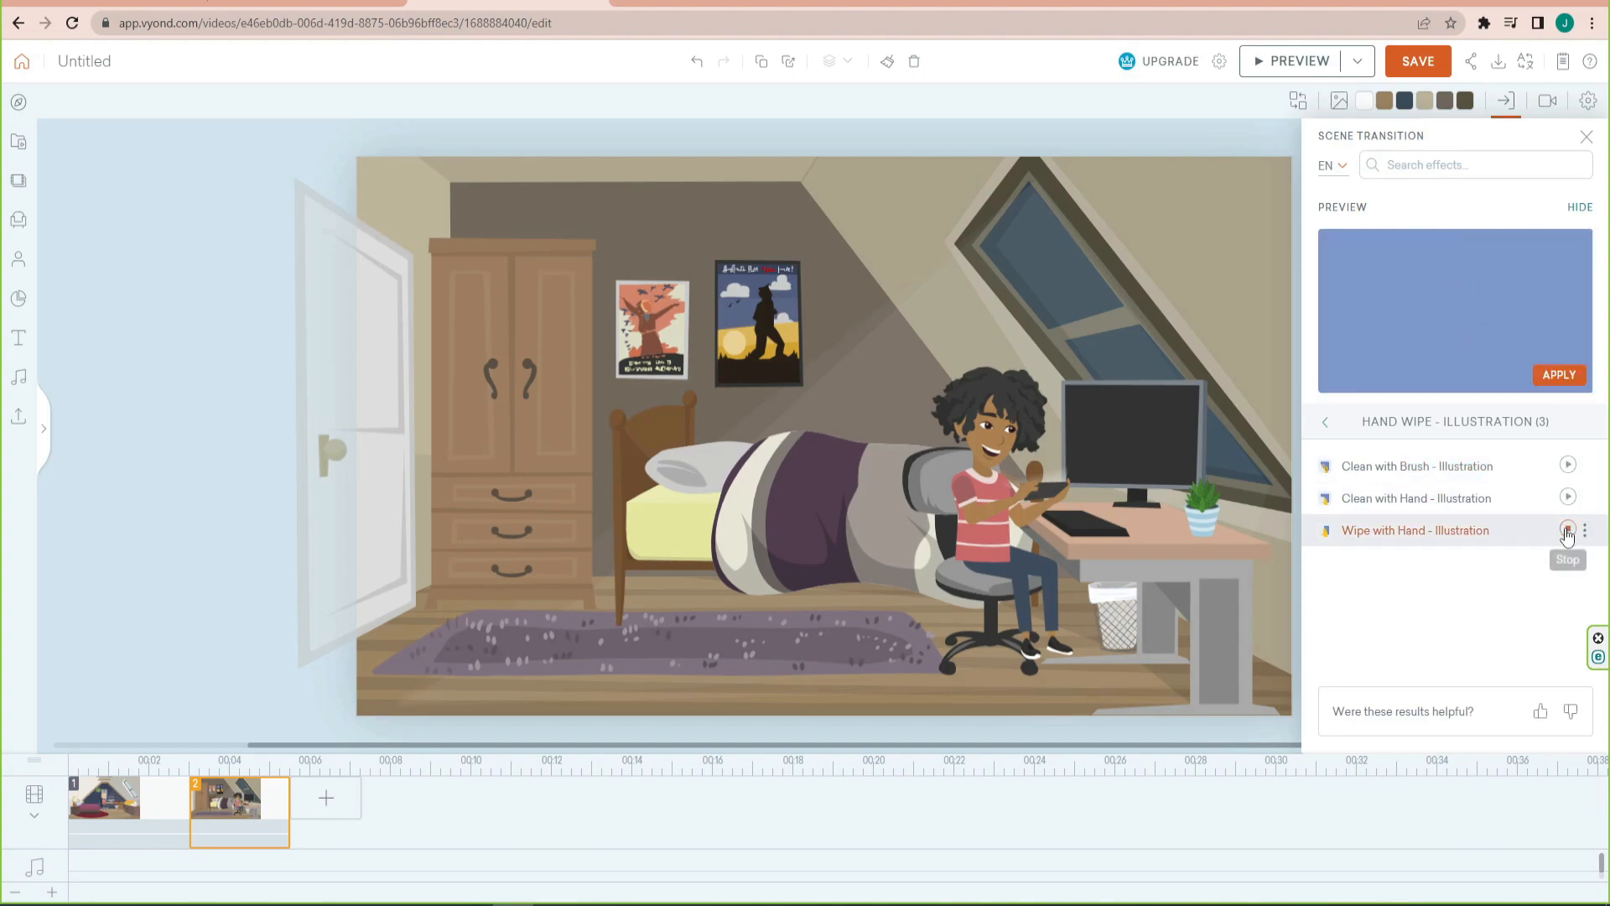
# Preview the Iris - Circle transitions Down and Center, and apply Iris - Circle - Center to the second scene
pyautogui.click(1325, 426)
pyautogui.scroll(-1, 1487, 525)
pyautogui.click(1420, 539)
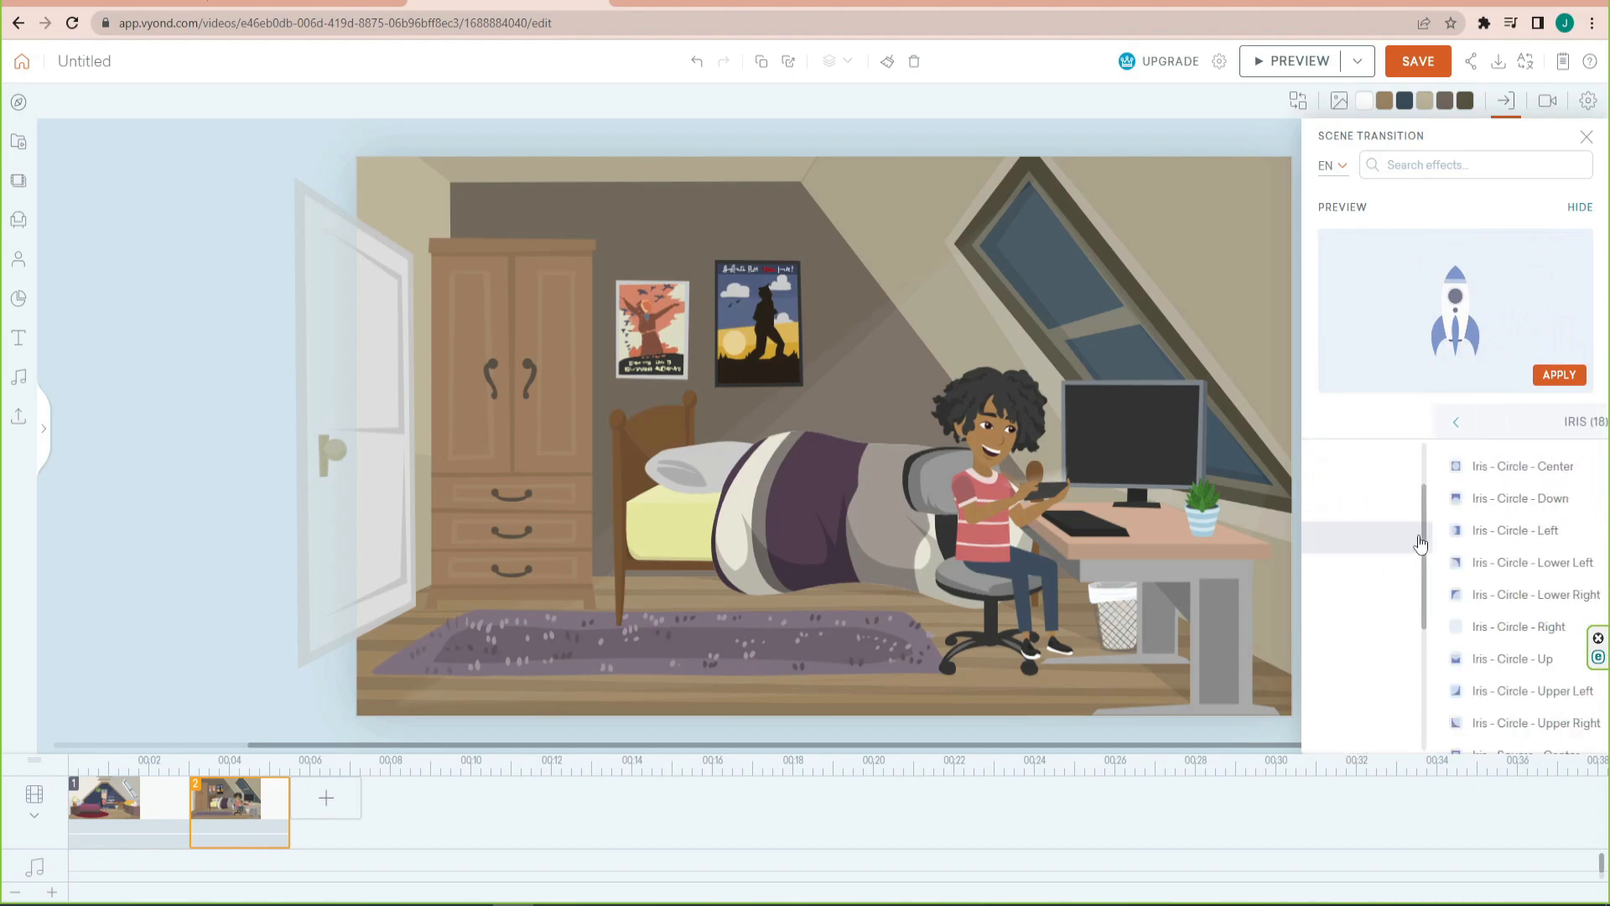
pyautogui.click(1568, 468)
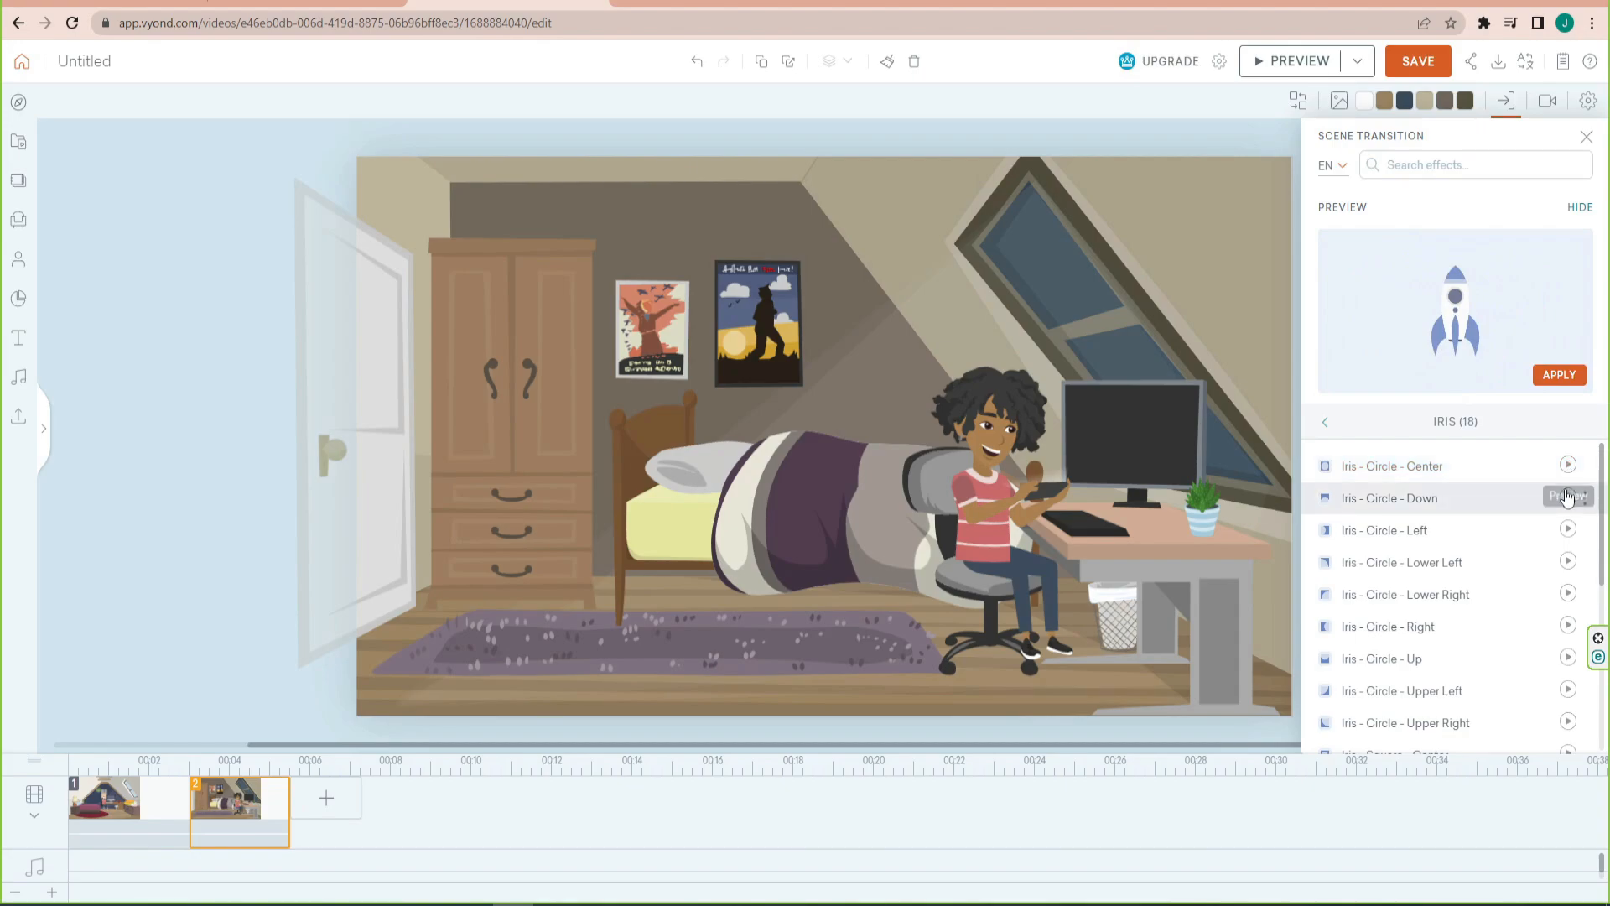
pyautogui.click(1567, 498)
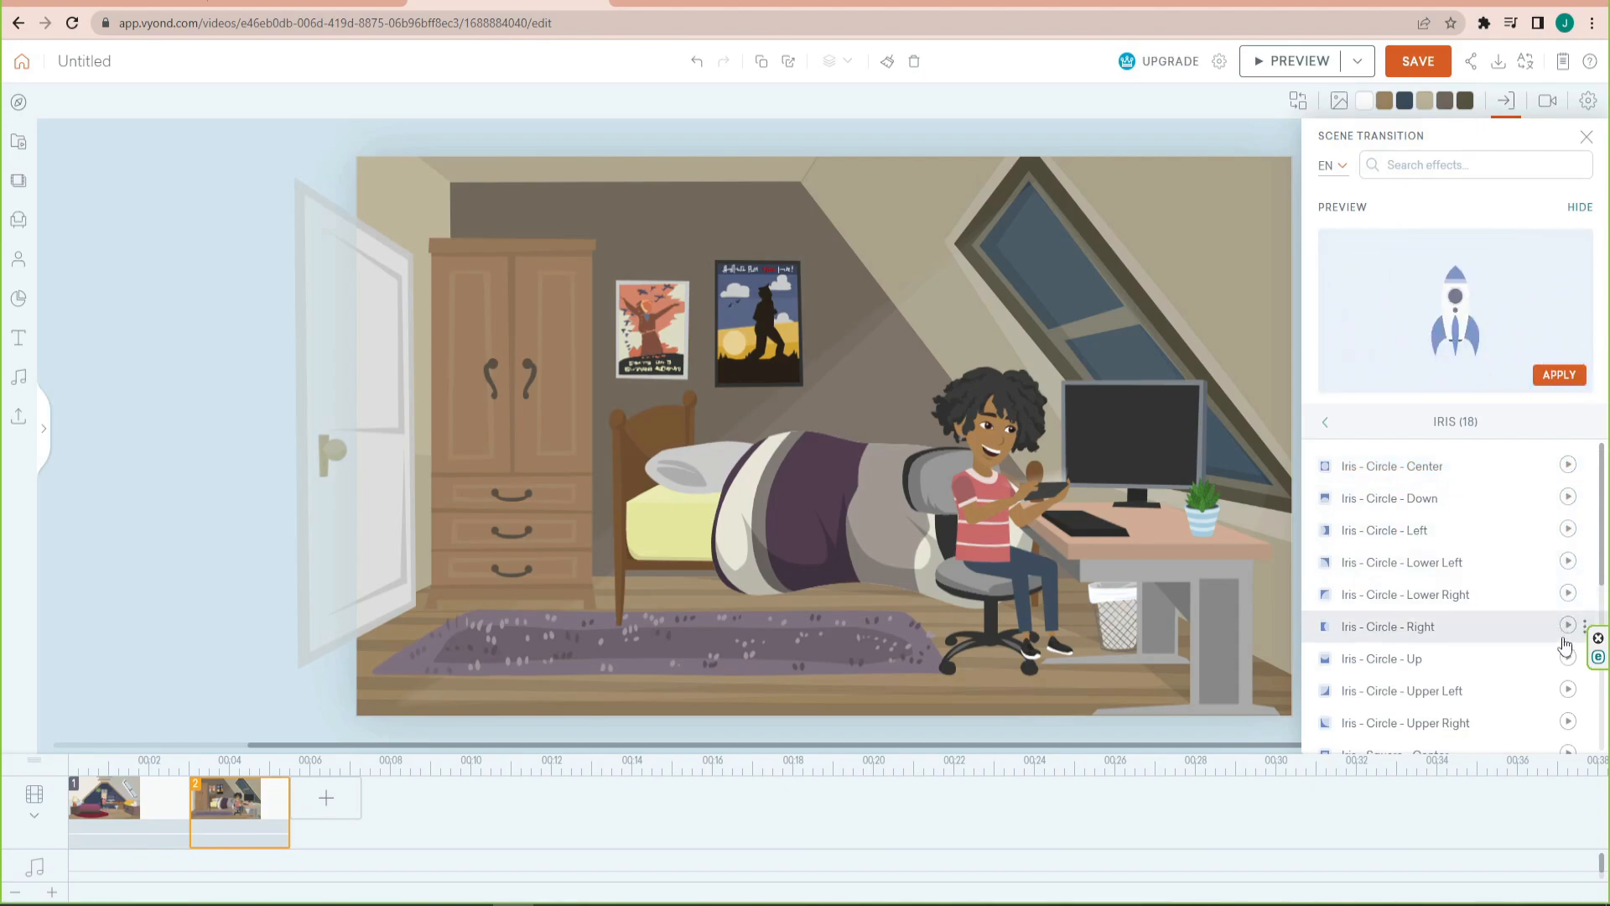
pyautogui.click(1568, 470)
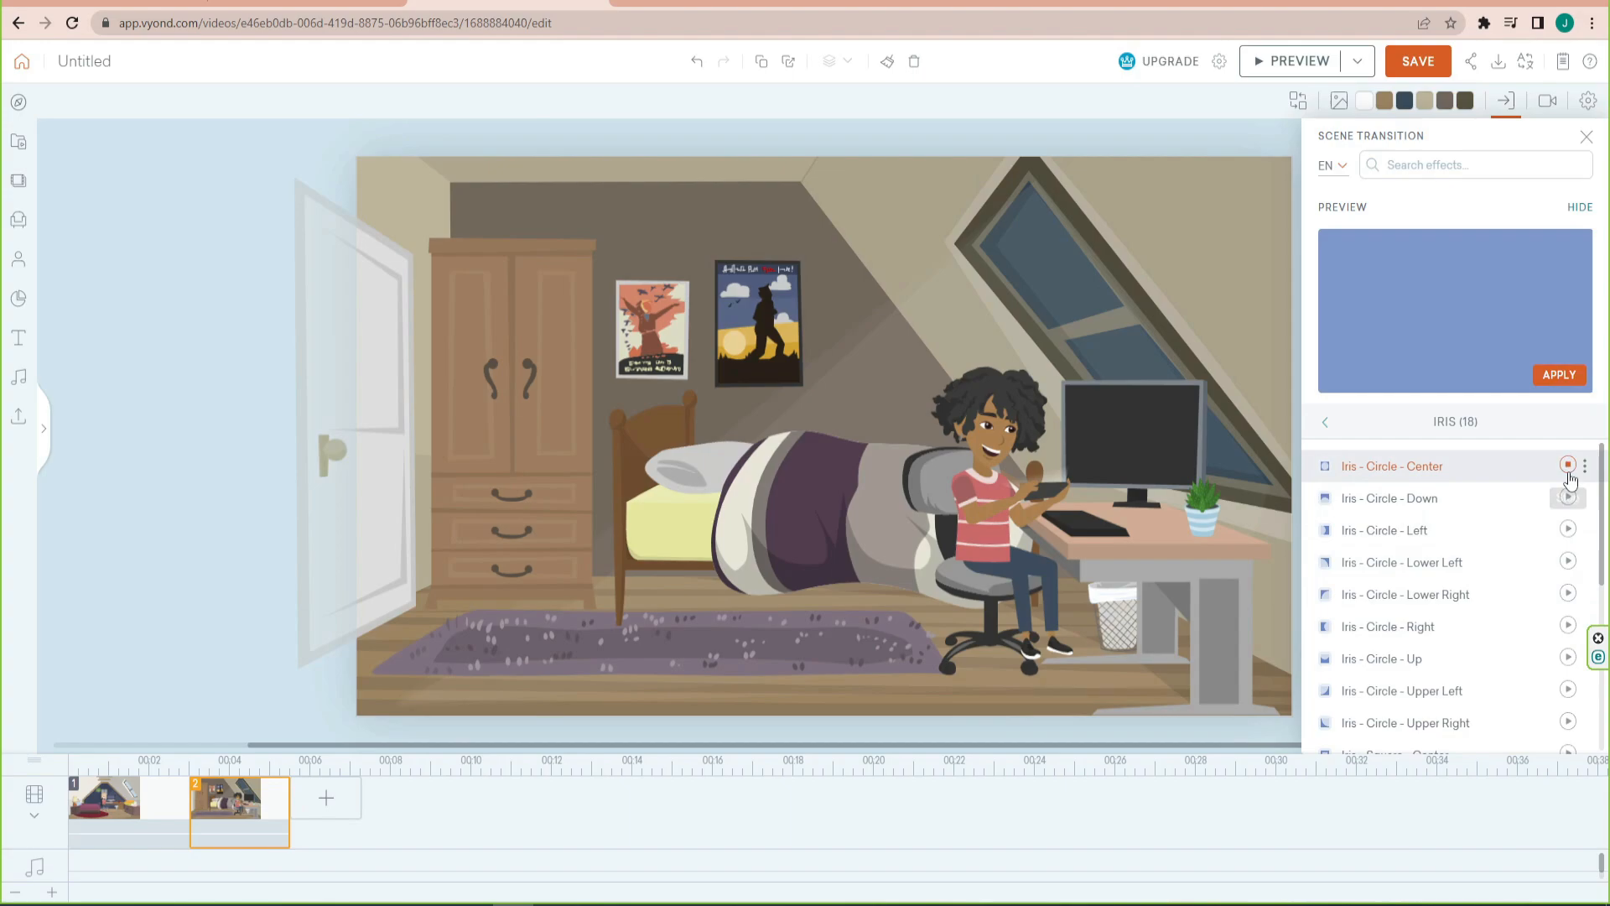
pyautogui.click(1559, 375)
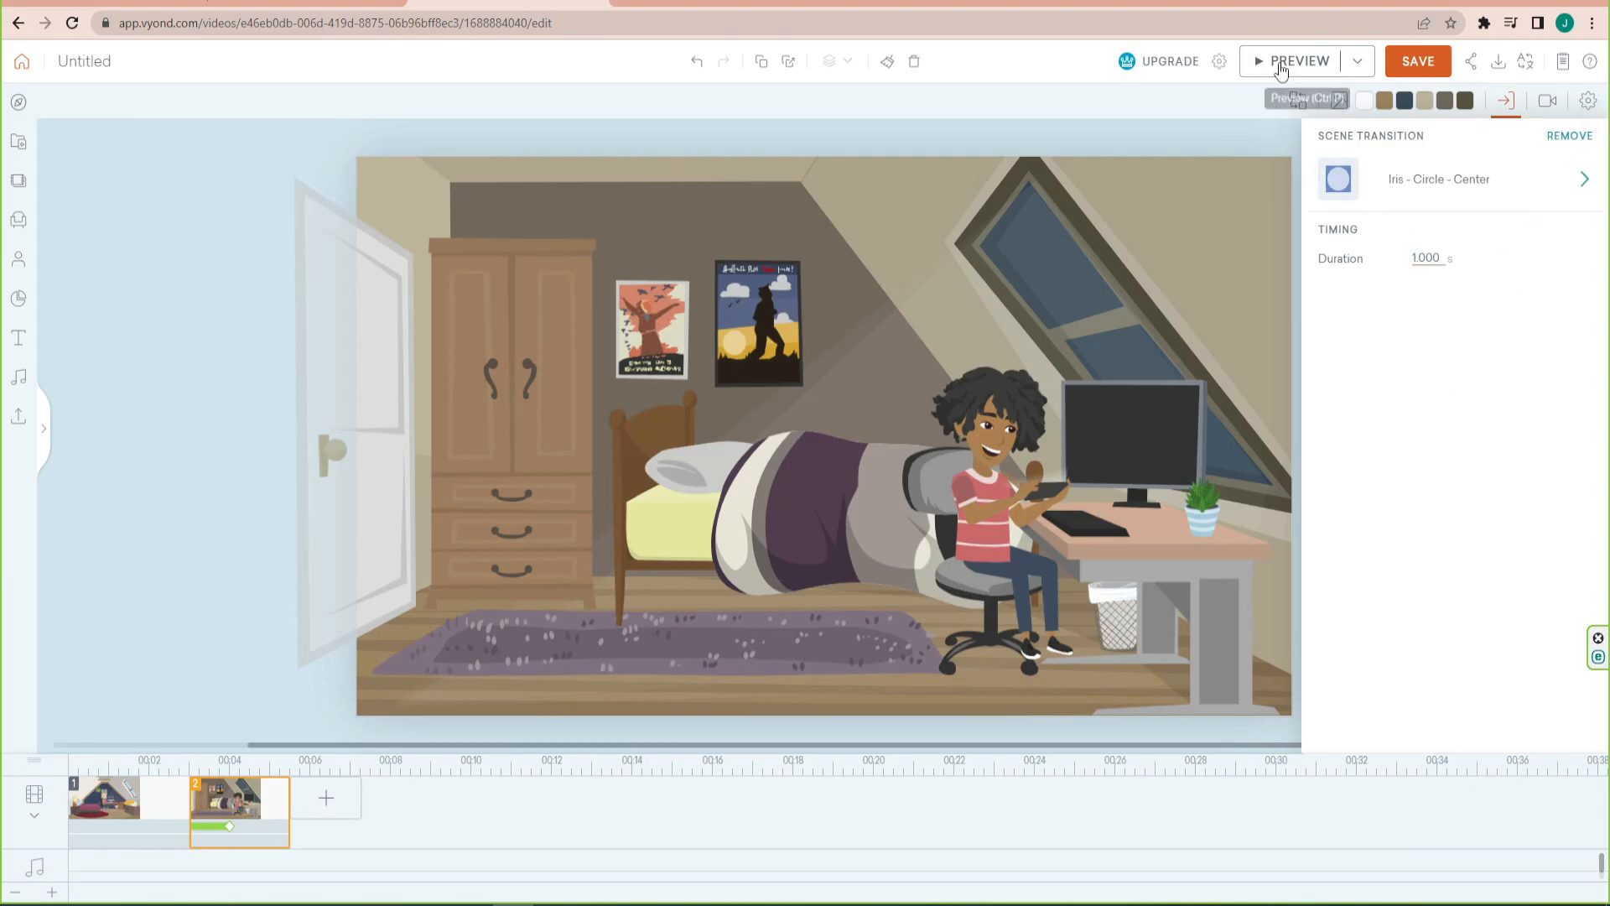
# Preview the video from the second scene, exit the preview, and play it again starting from the first scene
pyautogui.click(1281, 69)
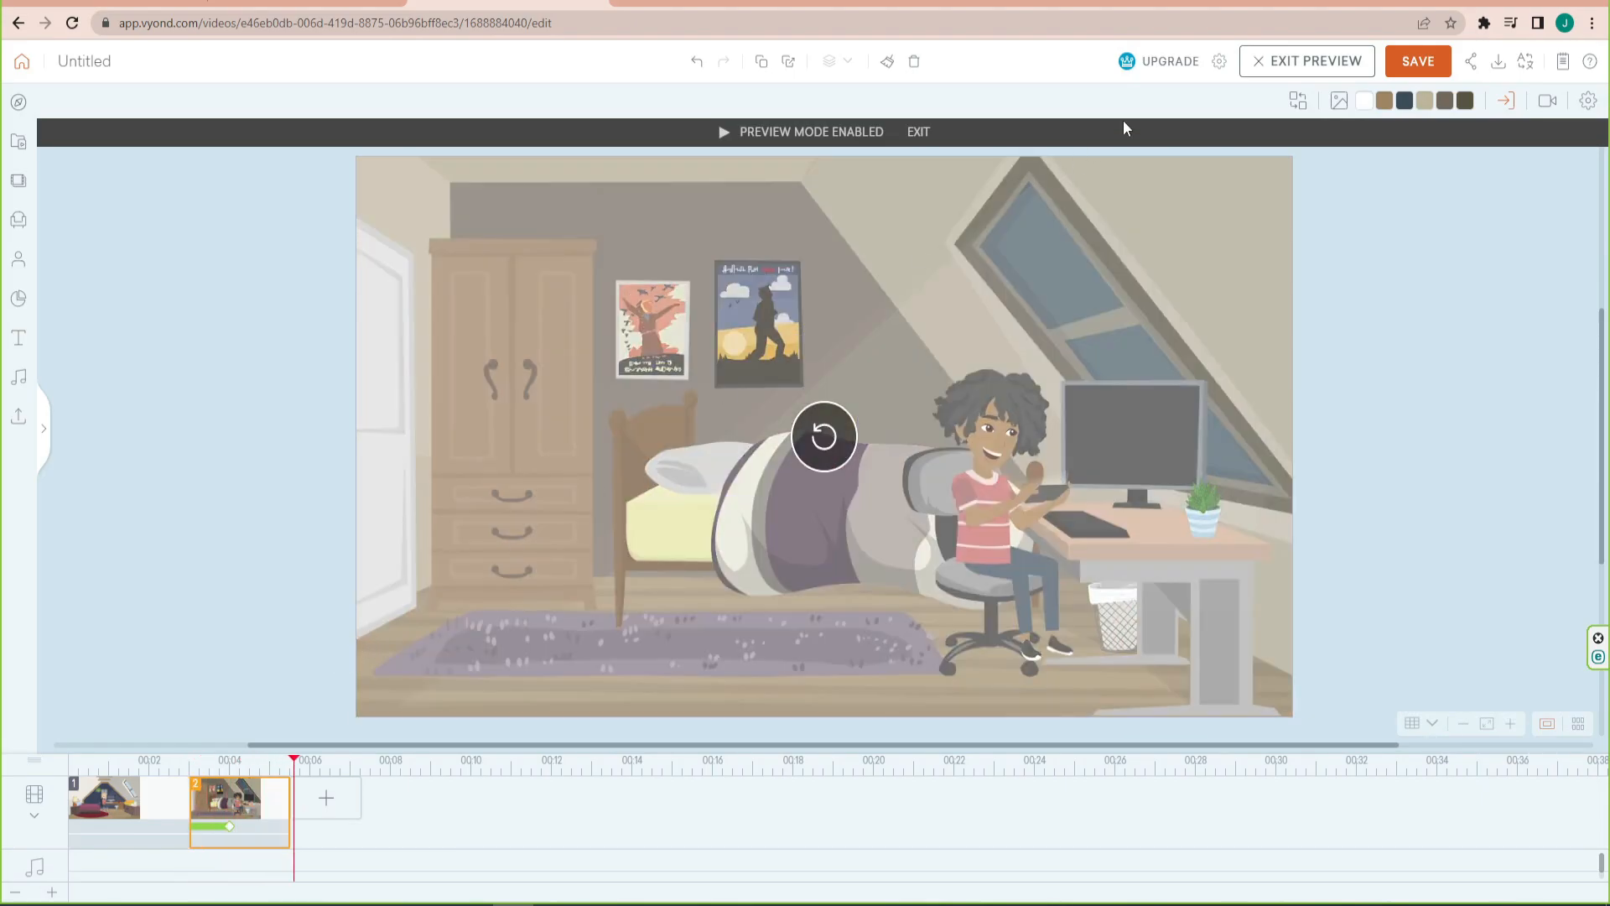
pyautogui.click(1271, 61)
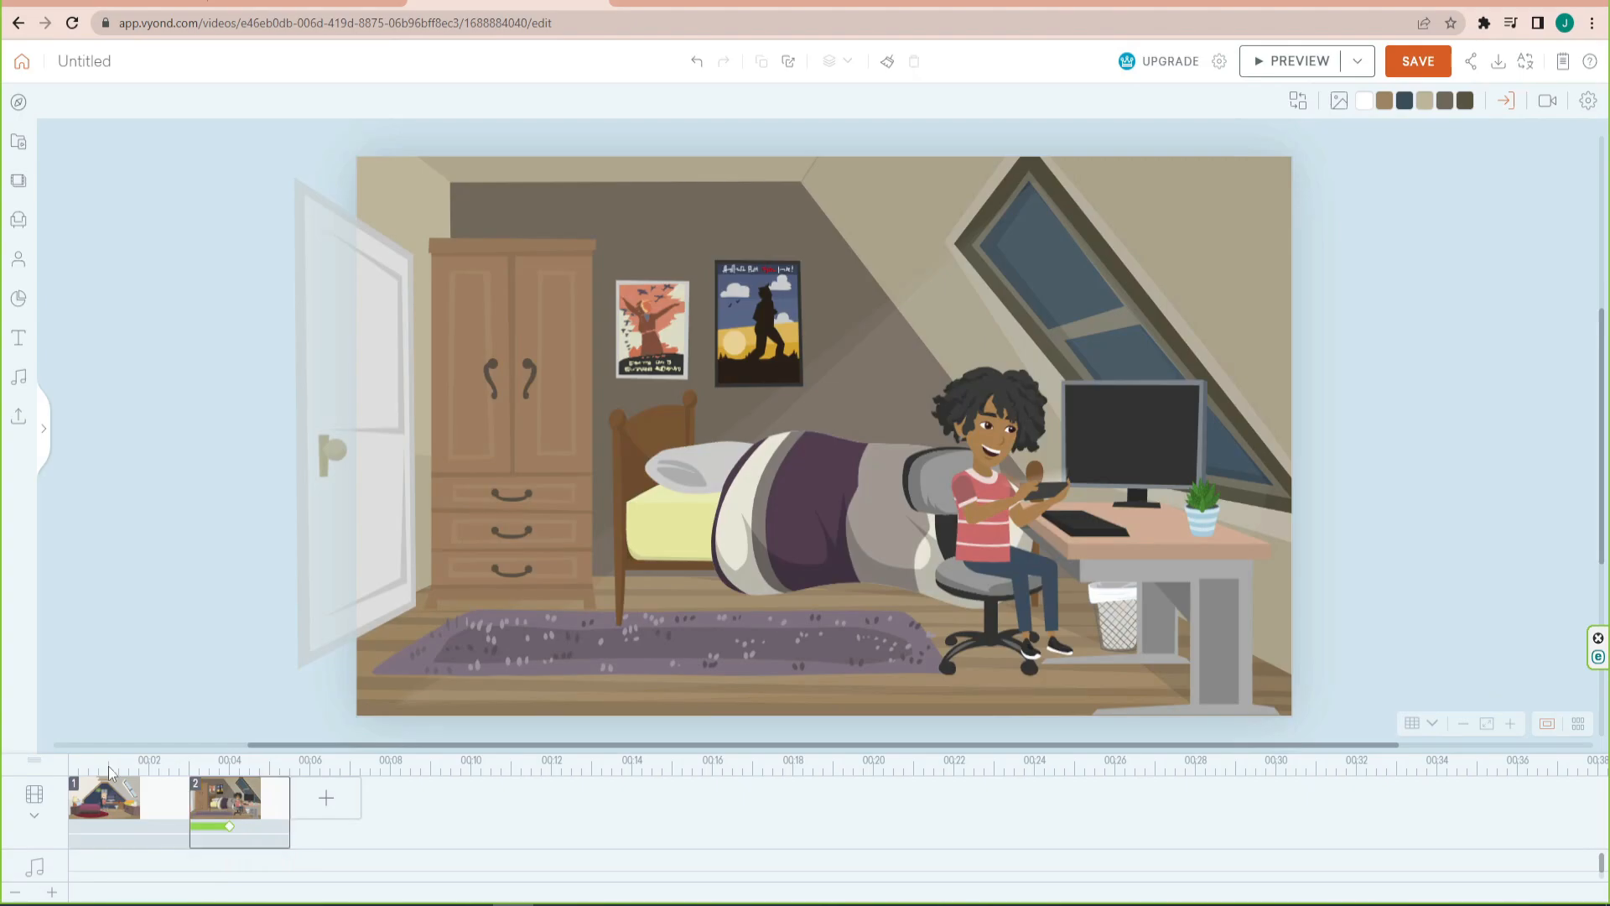
pyautogui.click(107, 796)
pyautogui.click(1281, 71)
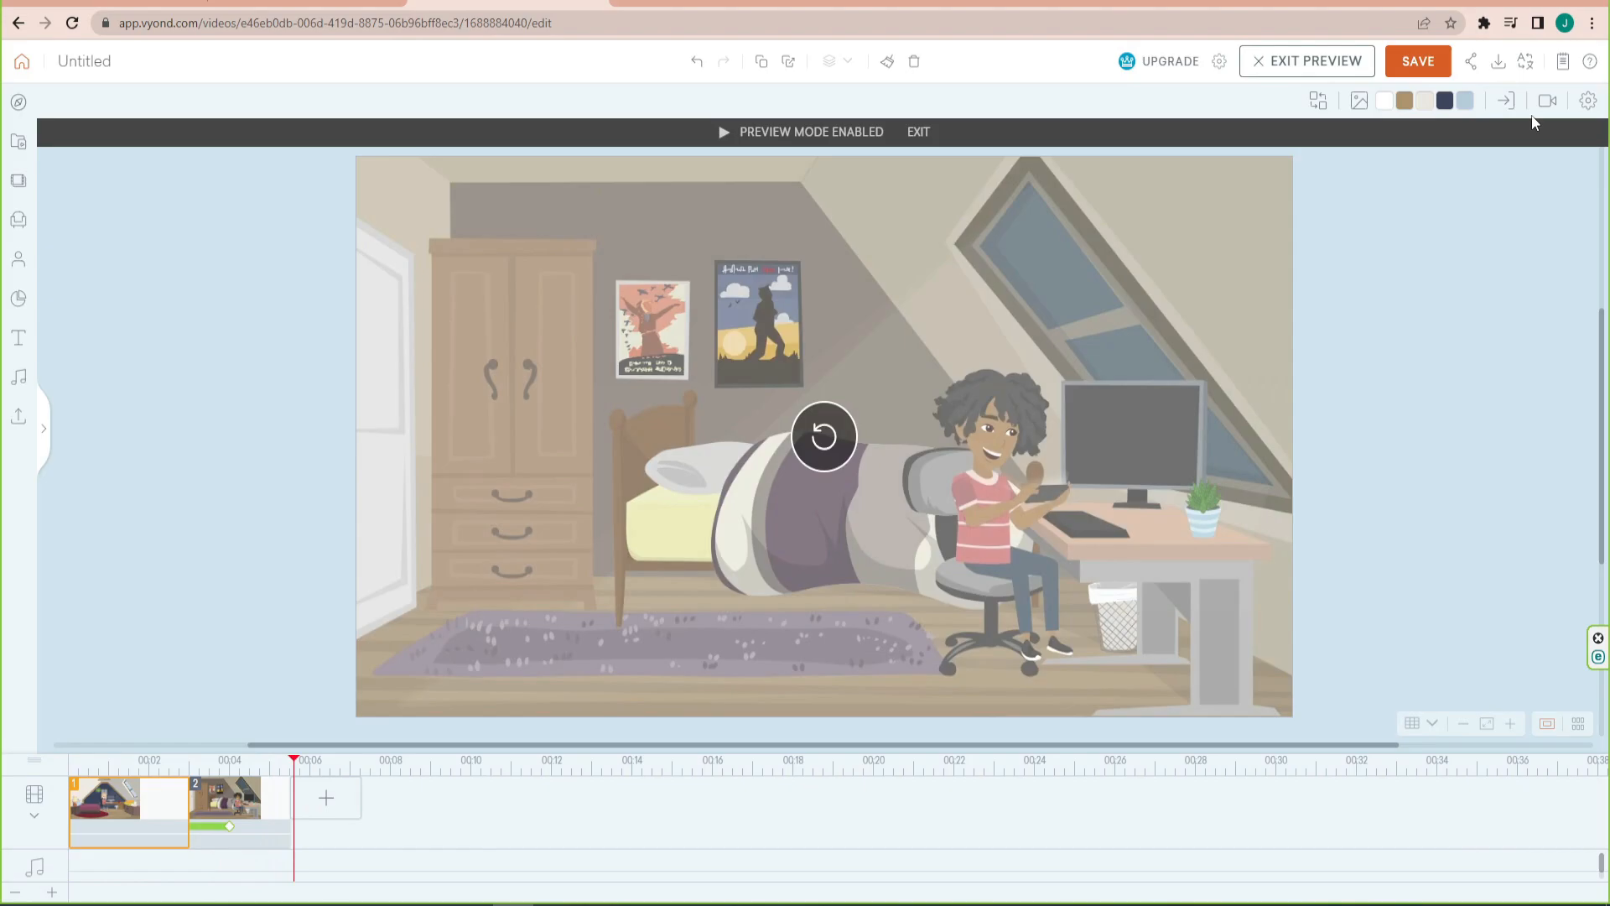
# Apply the Motion Graphics - Stripes transition to the first scene and preview the video
pyautogui.click(1505, 102)
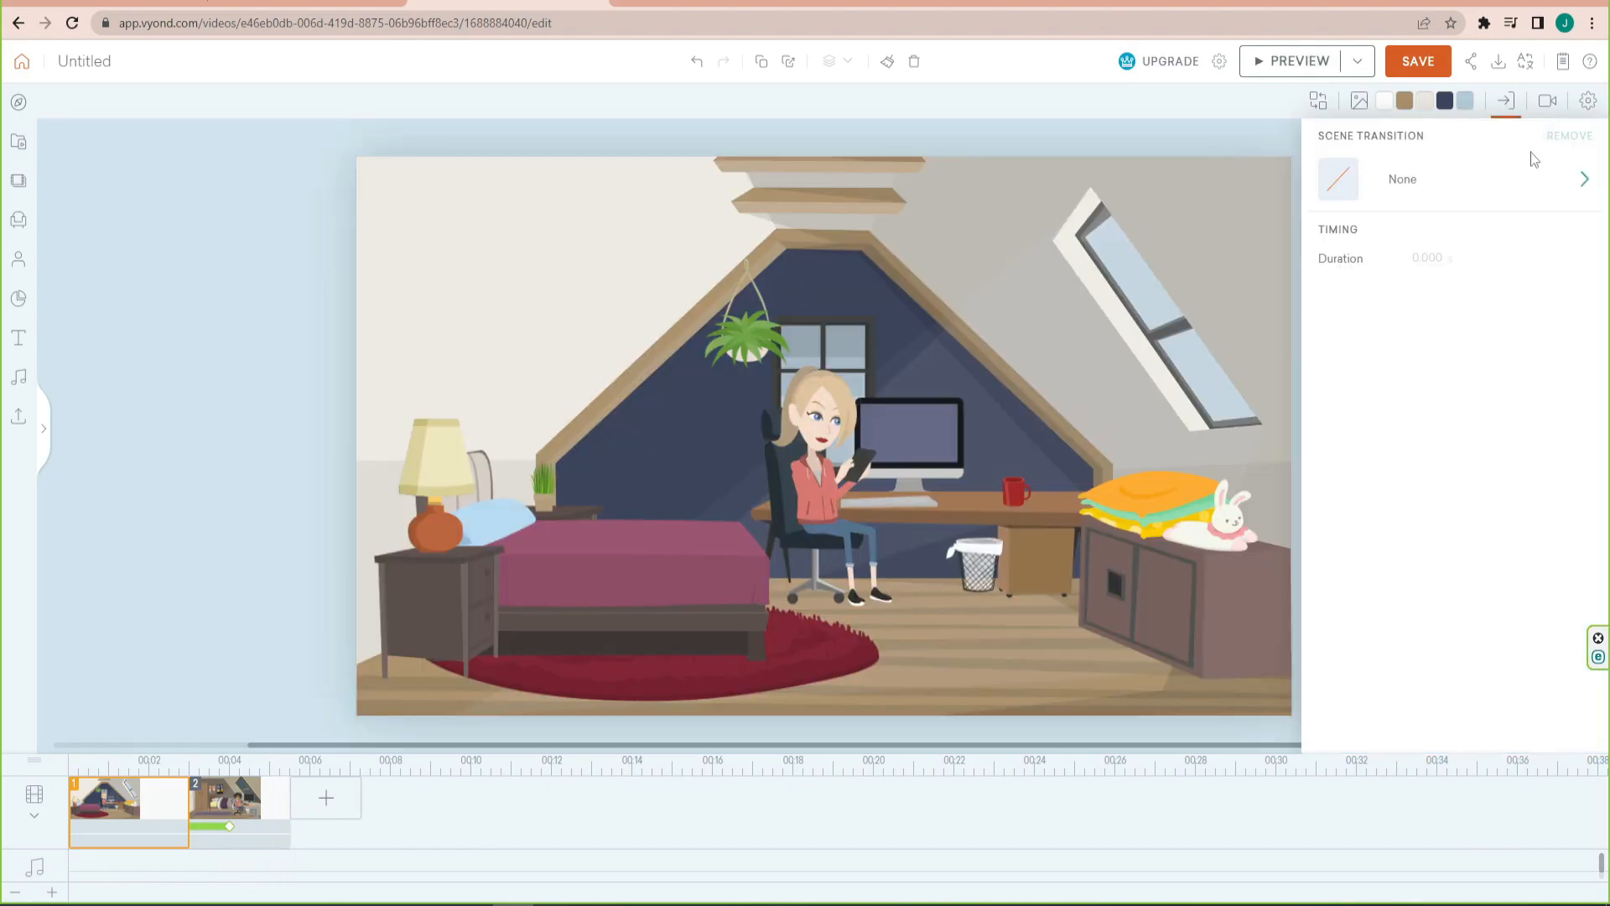
pyautogui.click(1494, 186)
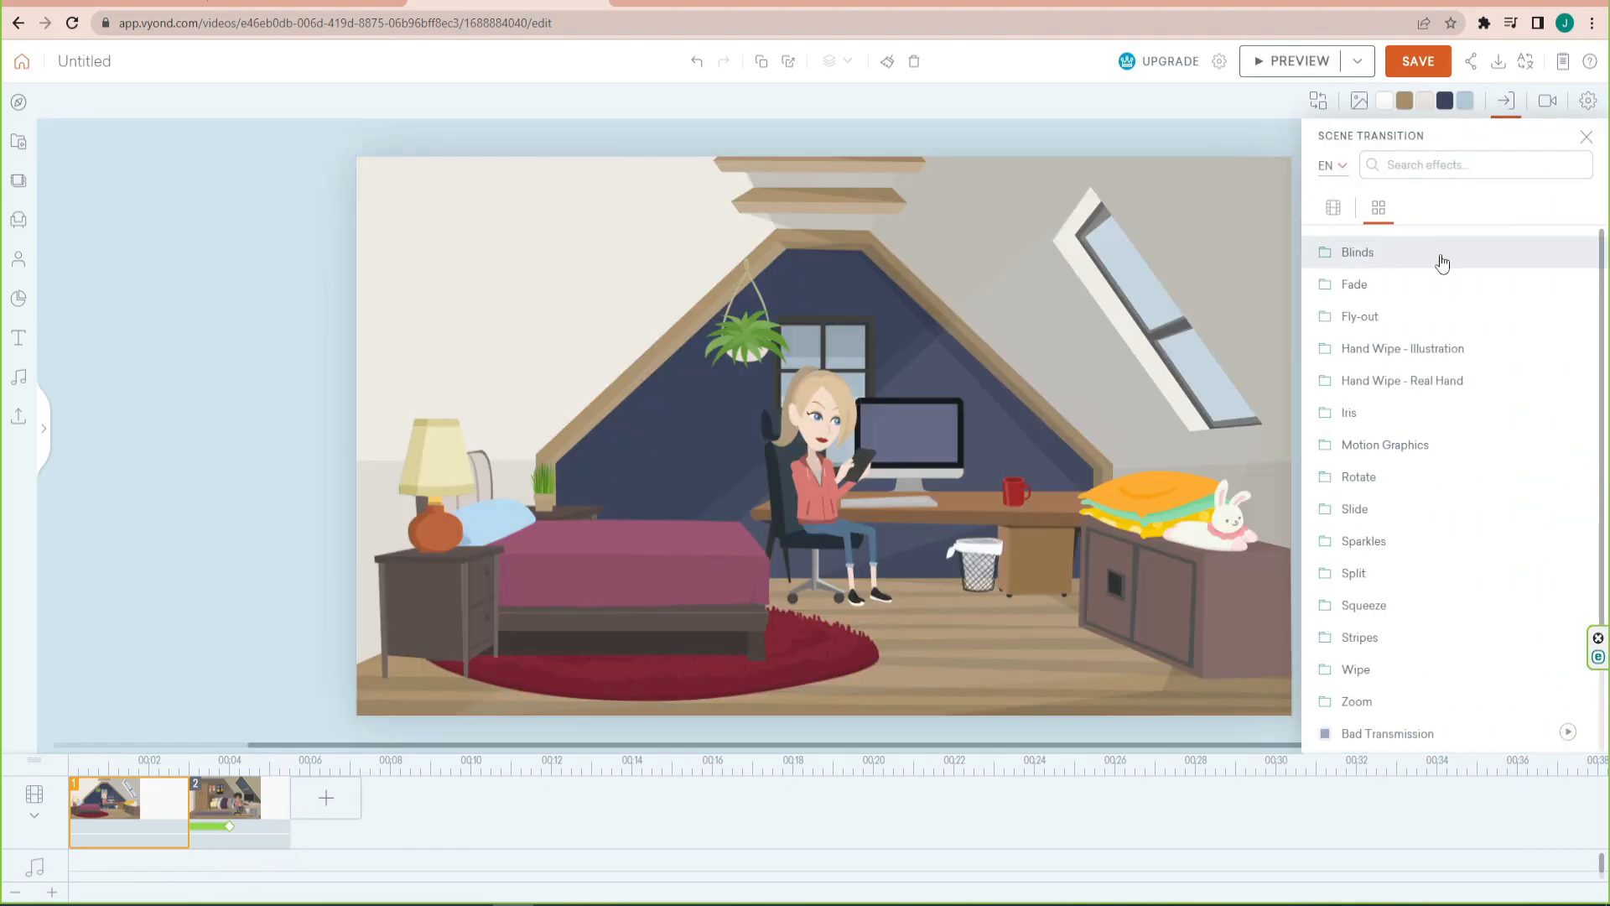
pyautogui.click(1385, 446)
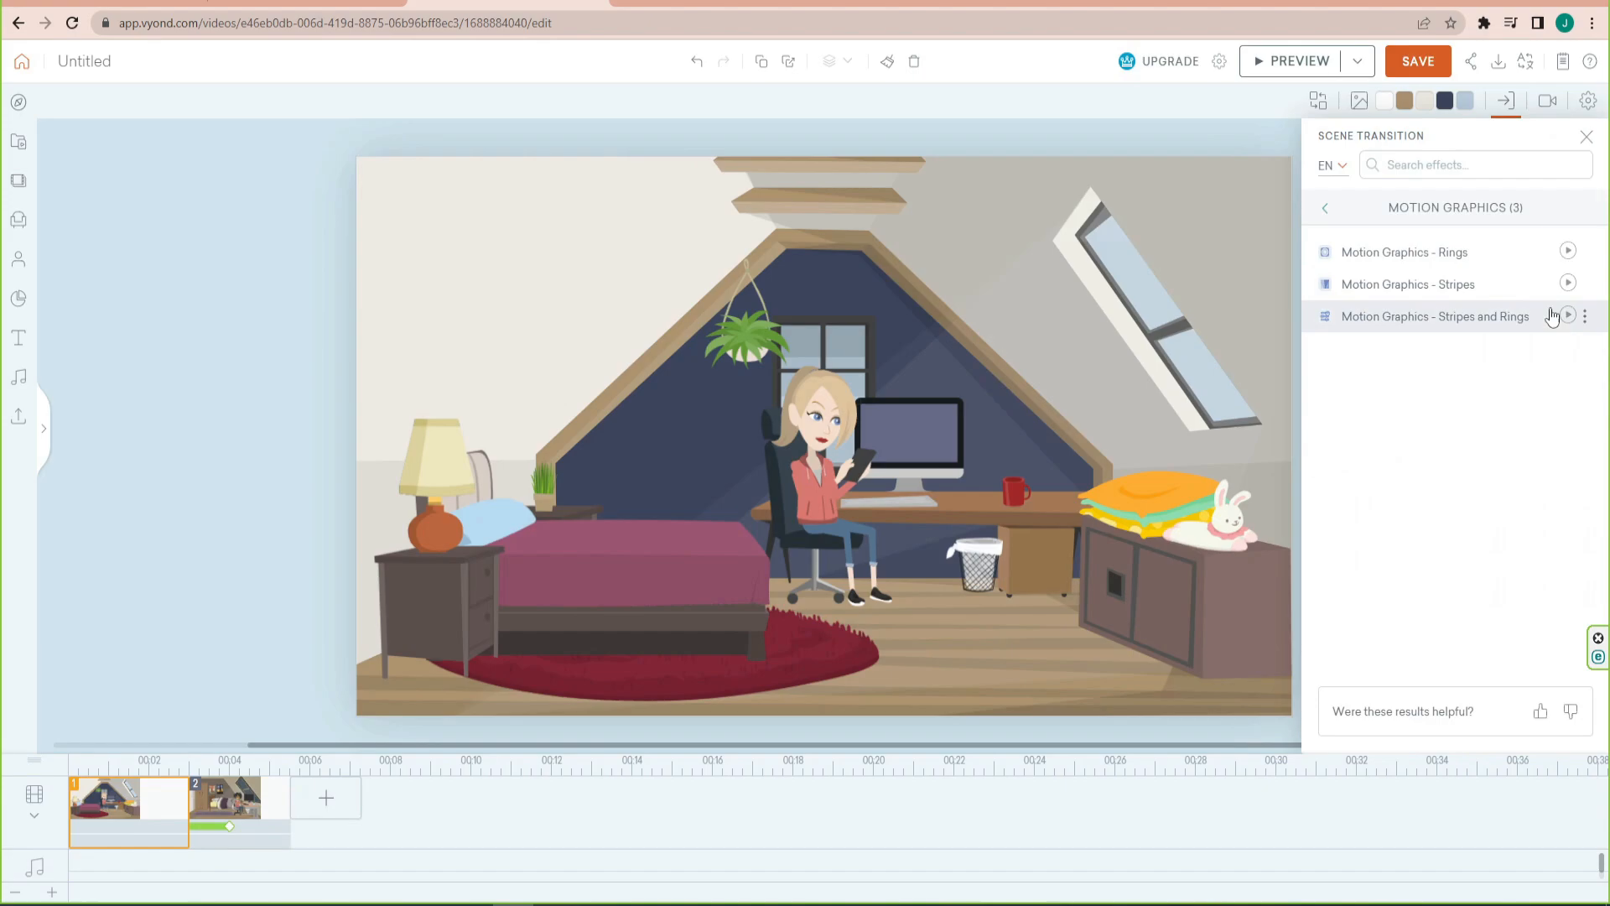
pyautogui.click(1567, 285)
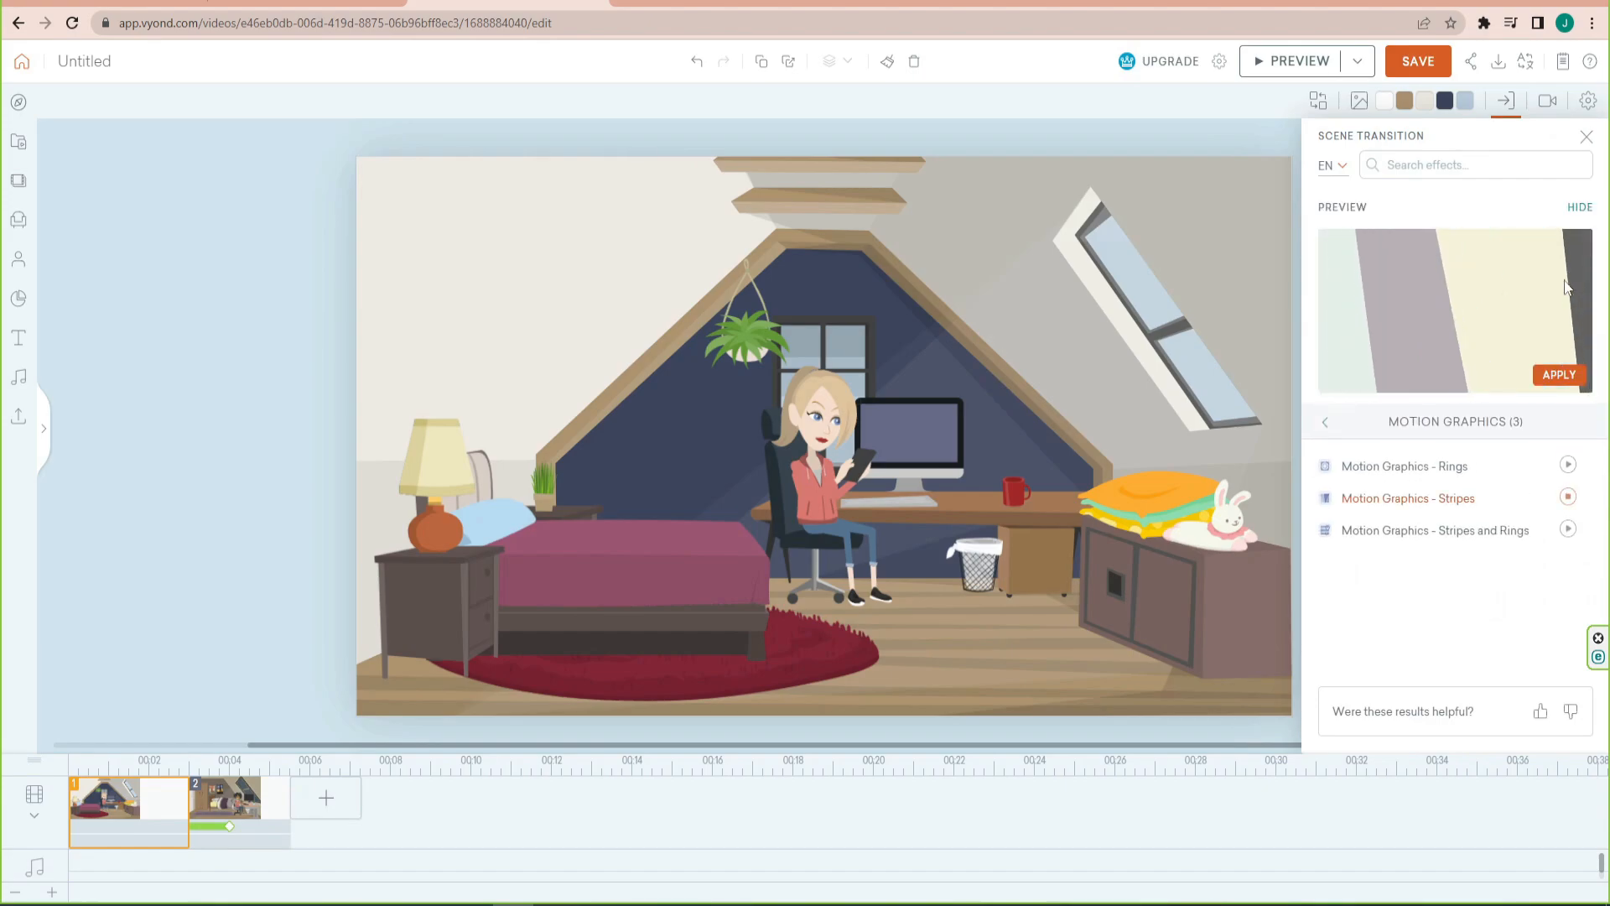
pyautogui.click(1562, 376)
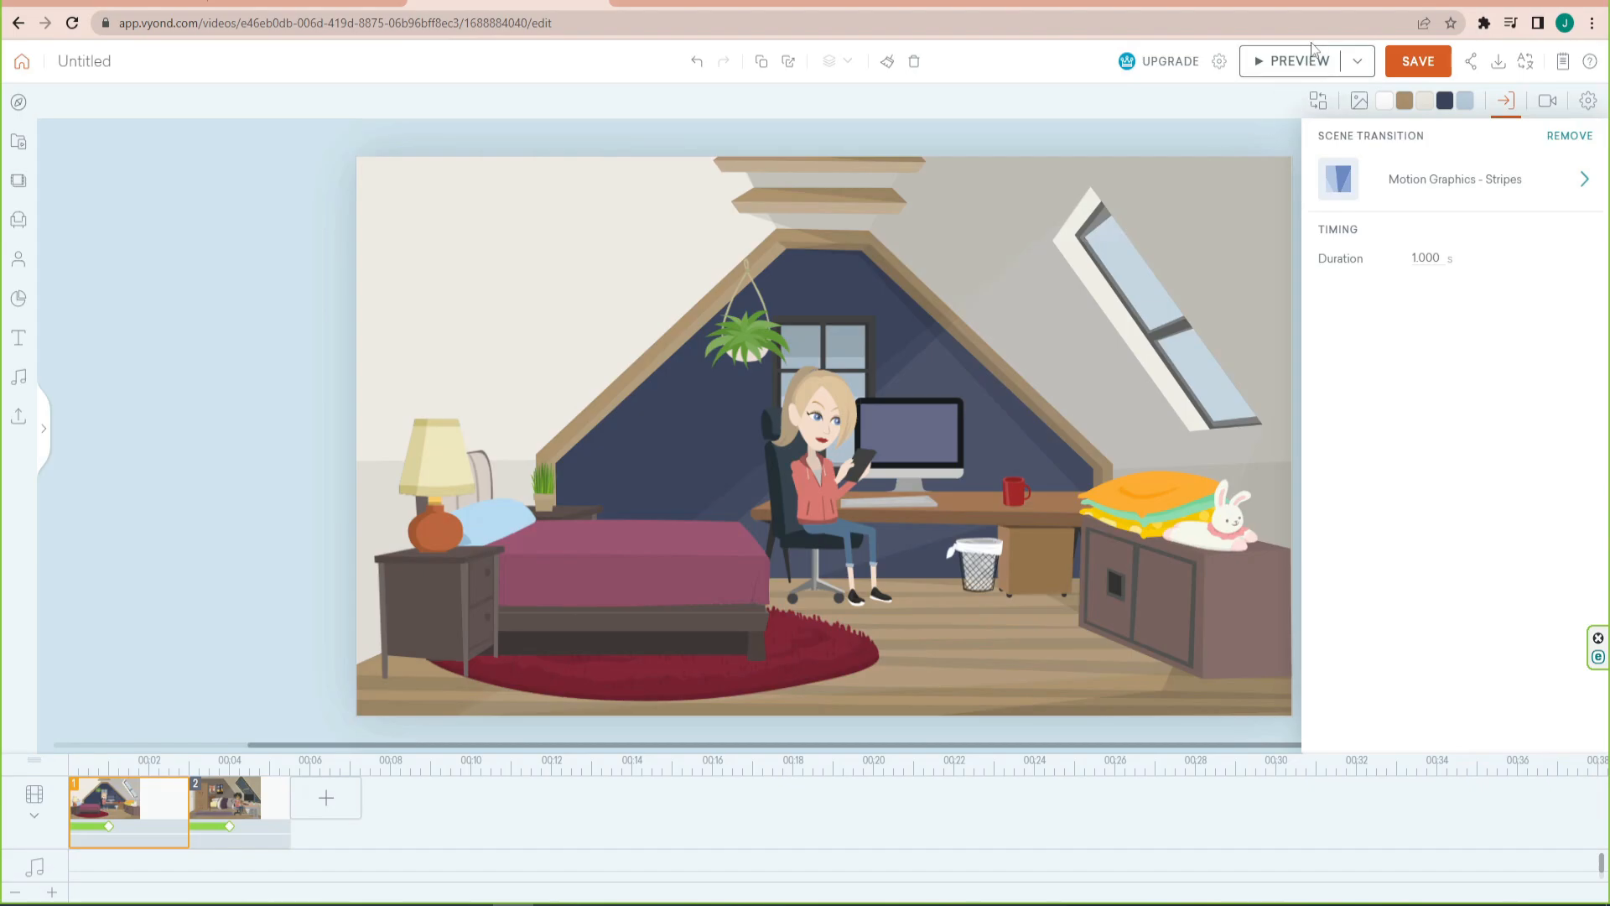
pyautogui.click(1292, 61)
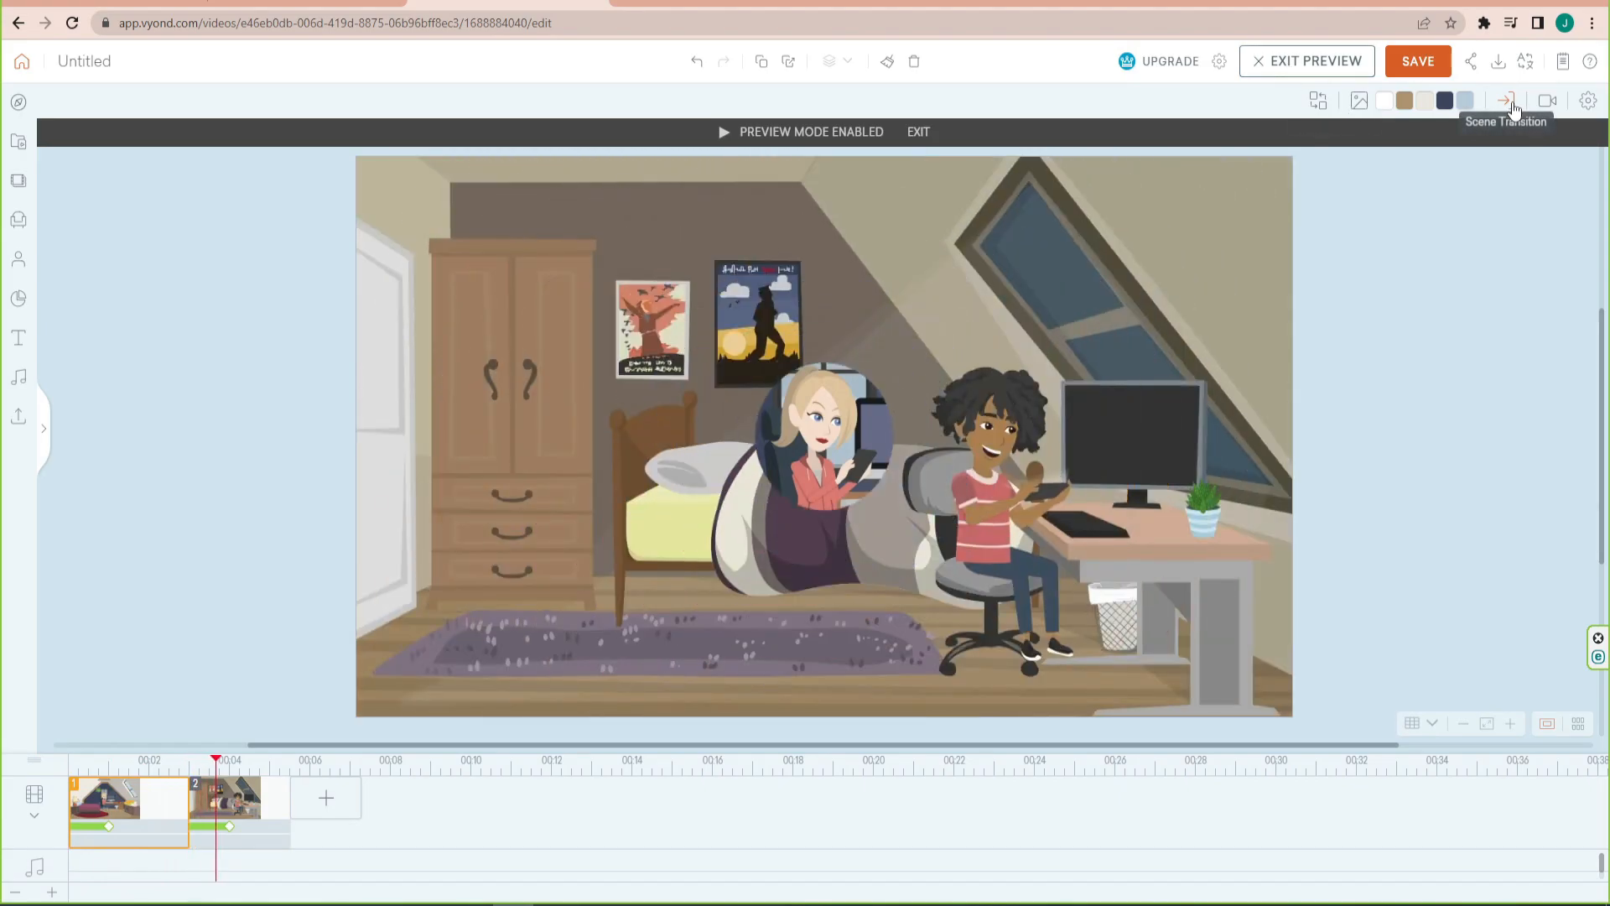
# Browse the remaining transition effects without choosing another, and remove the transitions from both scenes
pyautogui.click(1506, 100)
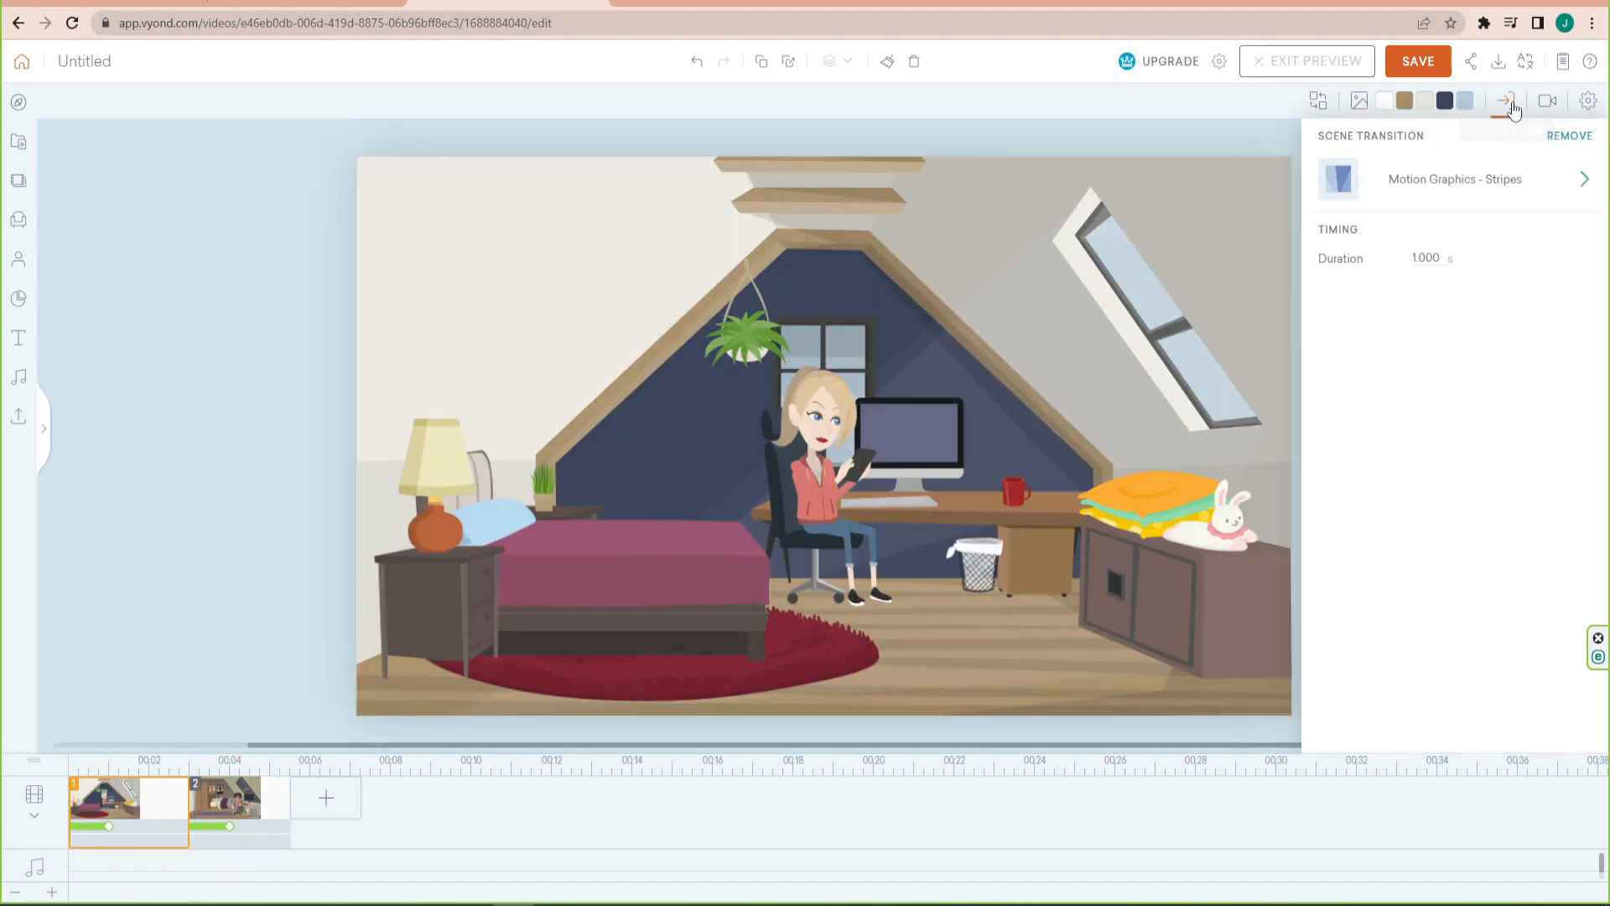
pyautogui.click(1583, 179)
pyautogui.scroll(-2, 1406, 550)
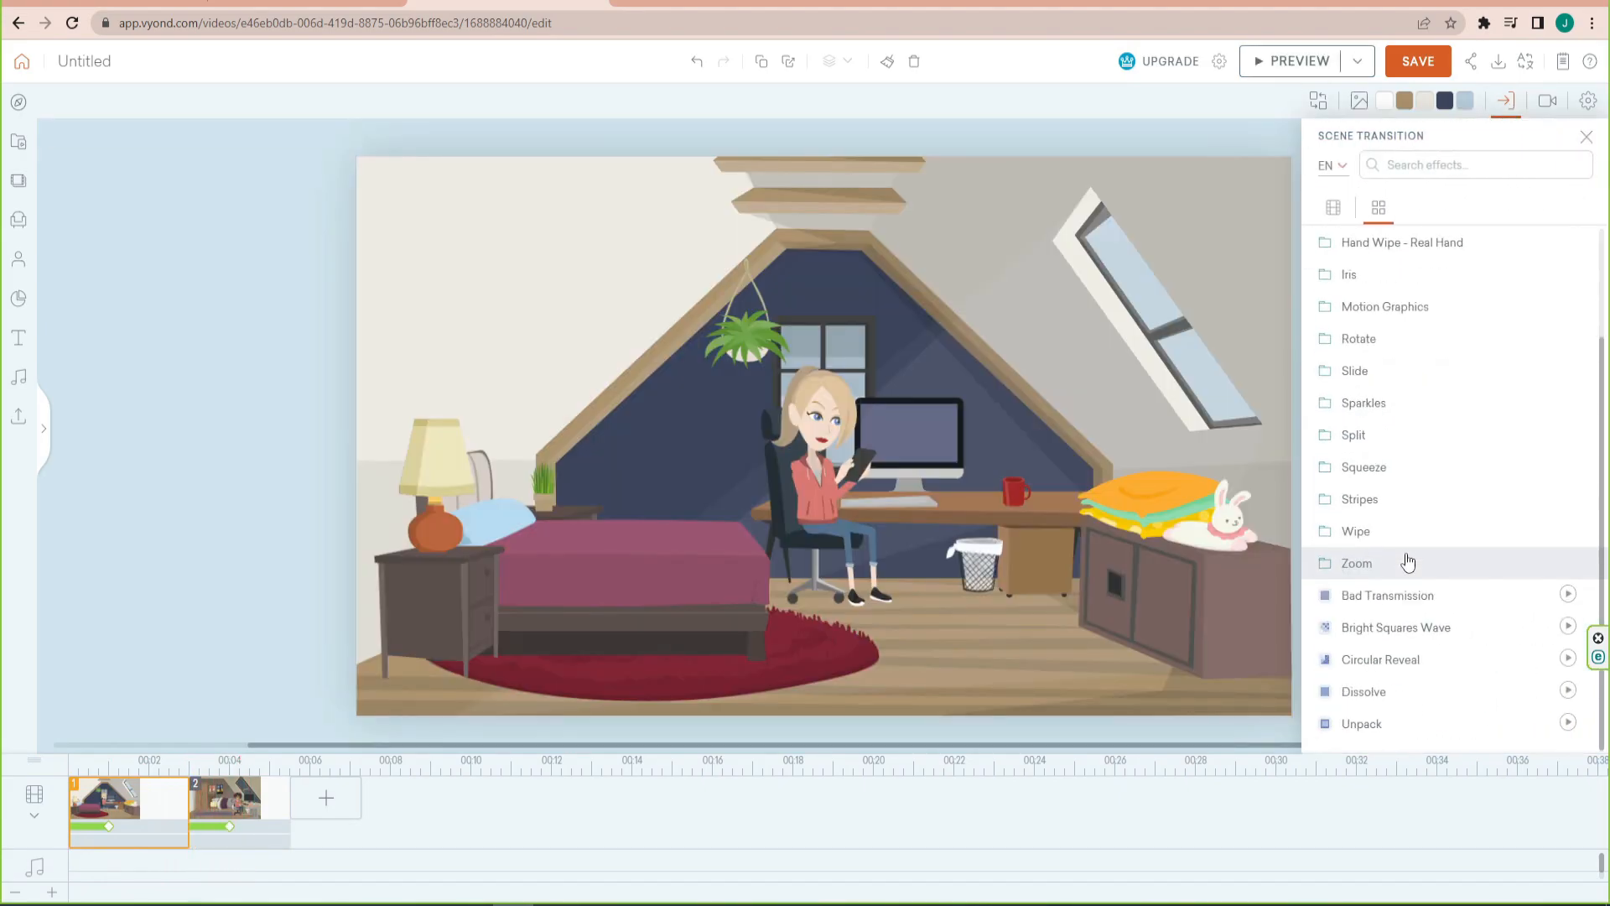
pyautogui.scroll(2, 1425, 504)
pyautogui.click(1586, 141)
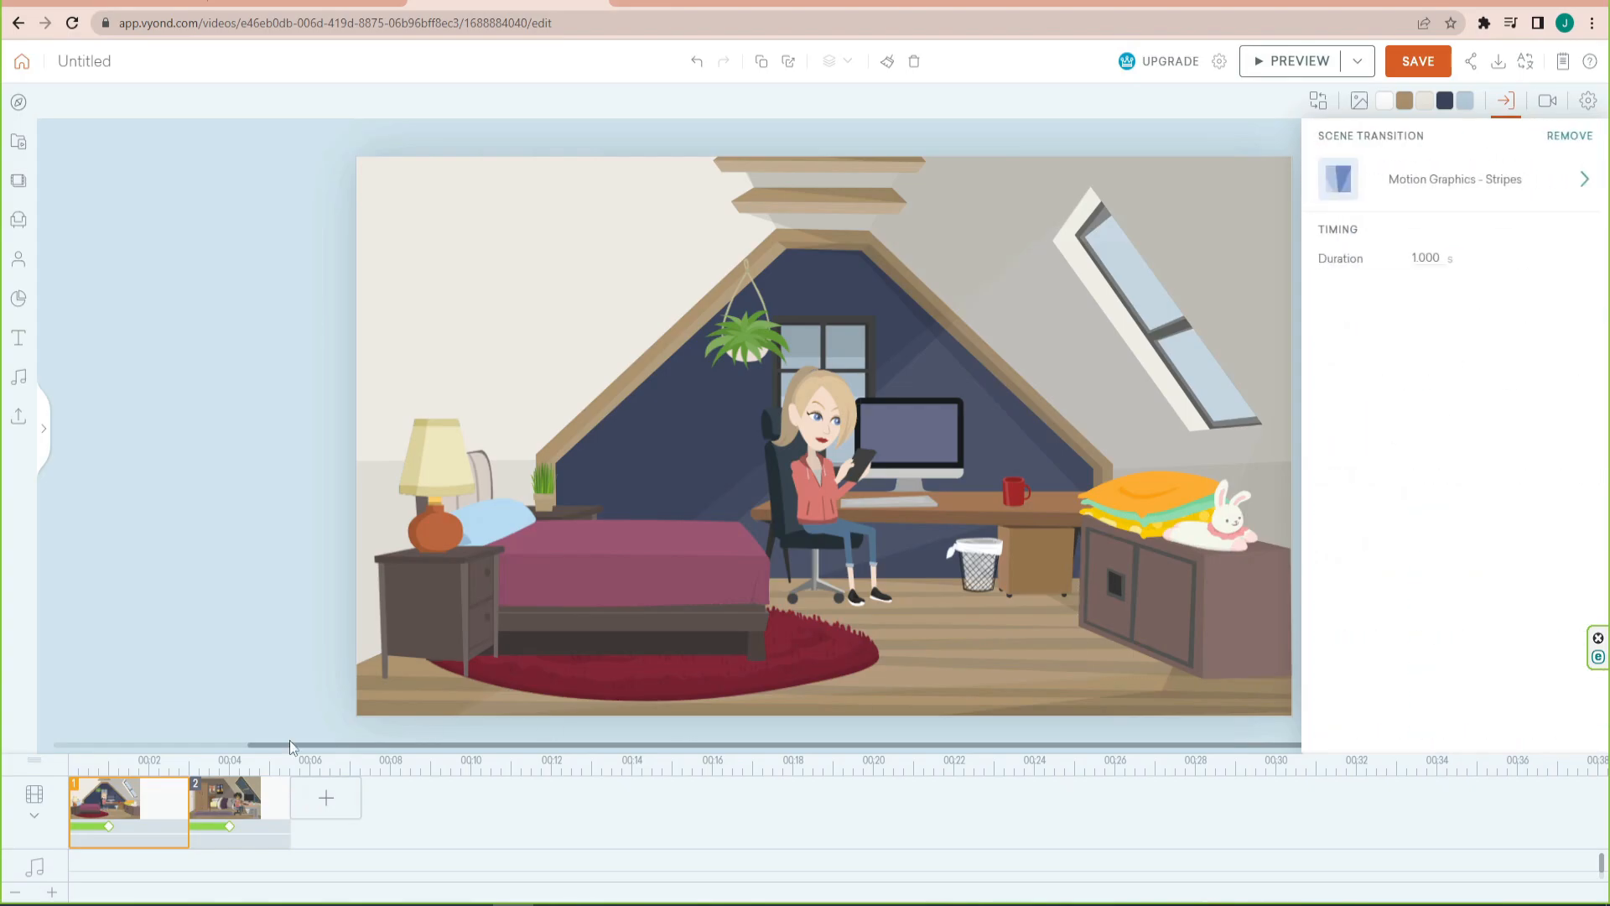
pyautogui.click(1570, 135)
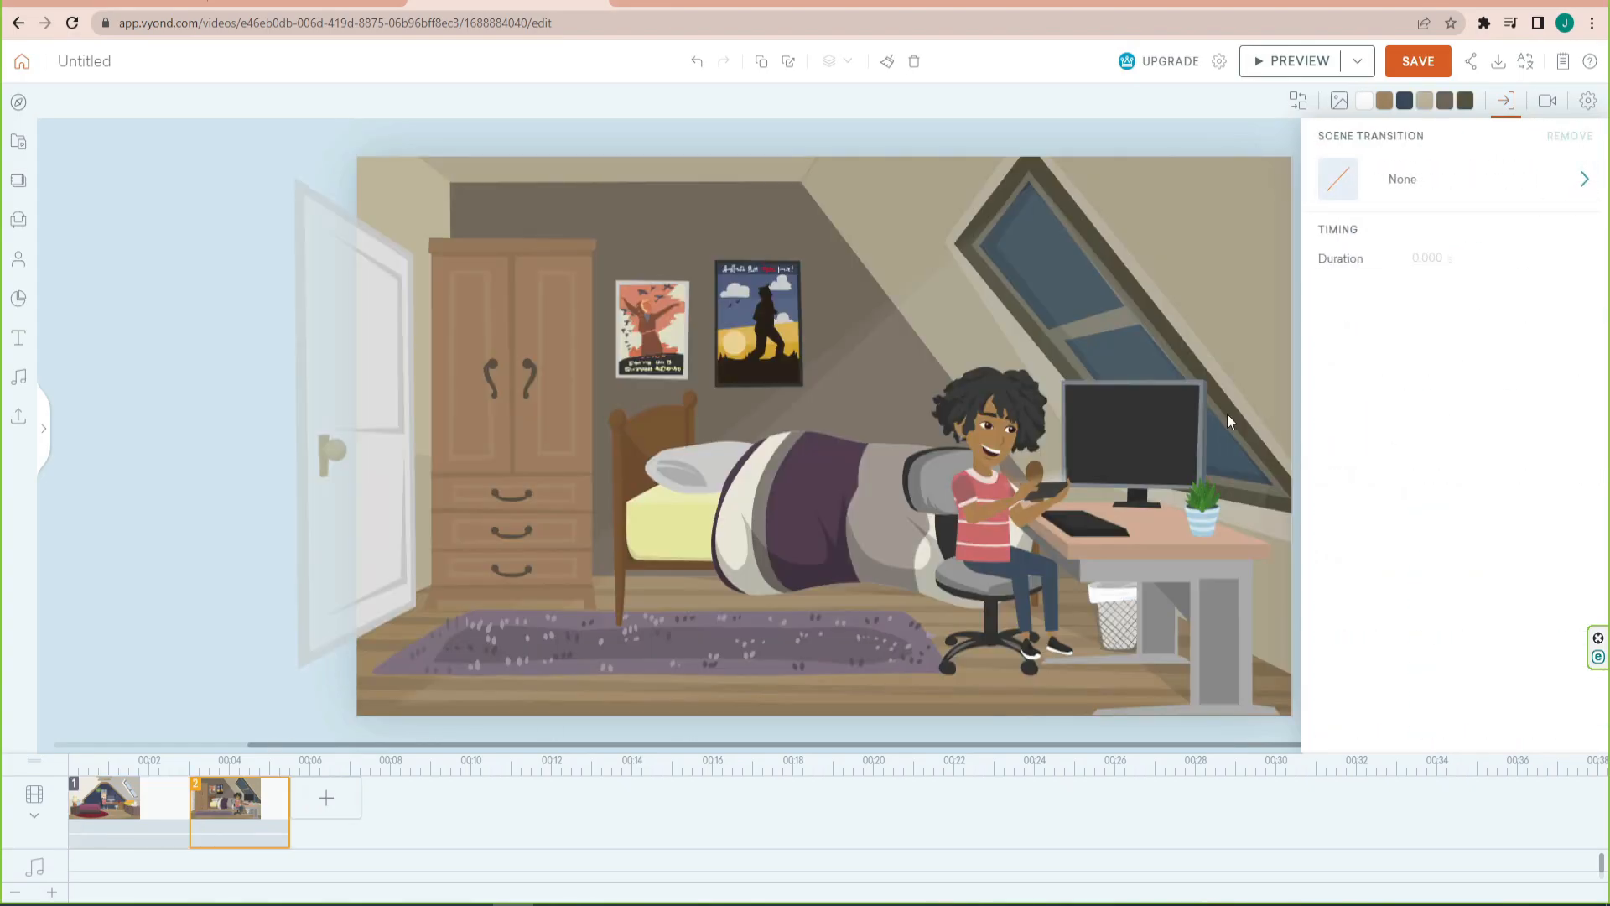
# Extend the second scene's duration to about 3.6 seconds and delete the first scene
pyautogui.click(1226, 416)
pyautogui.moveTo(290, 807); pyautogui.dragTo(332, 805)
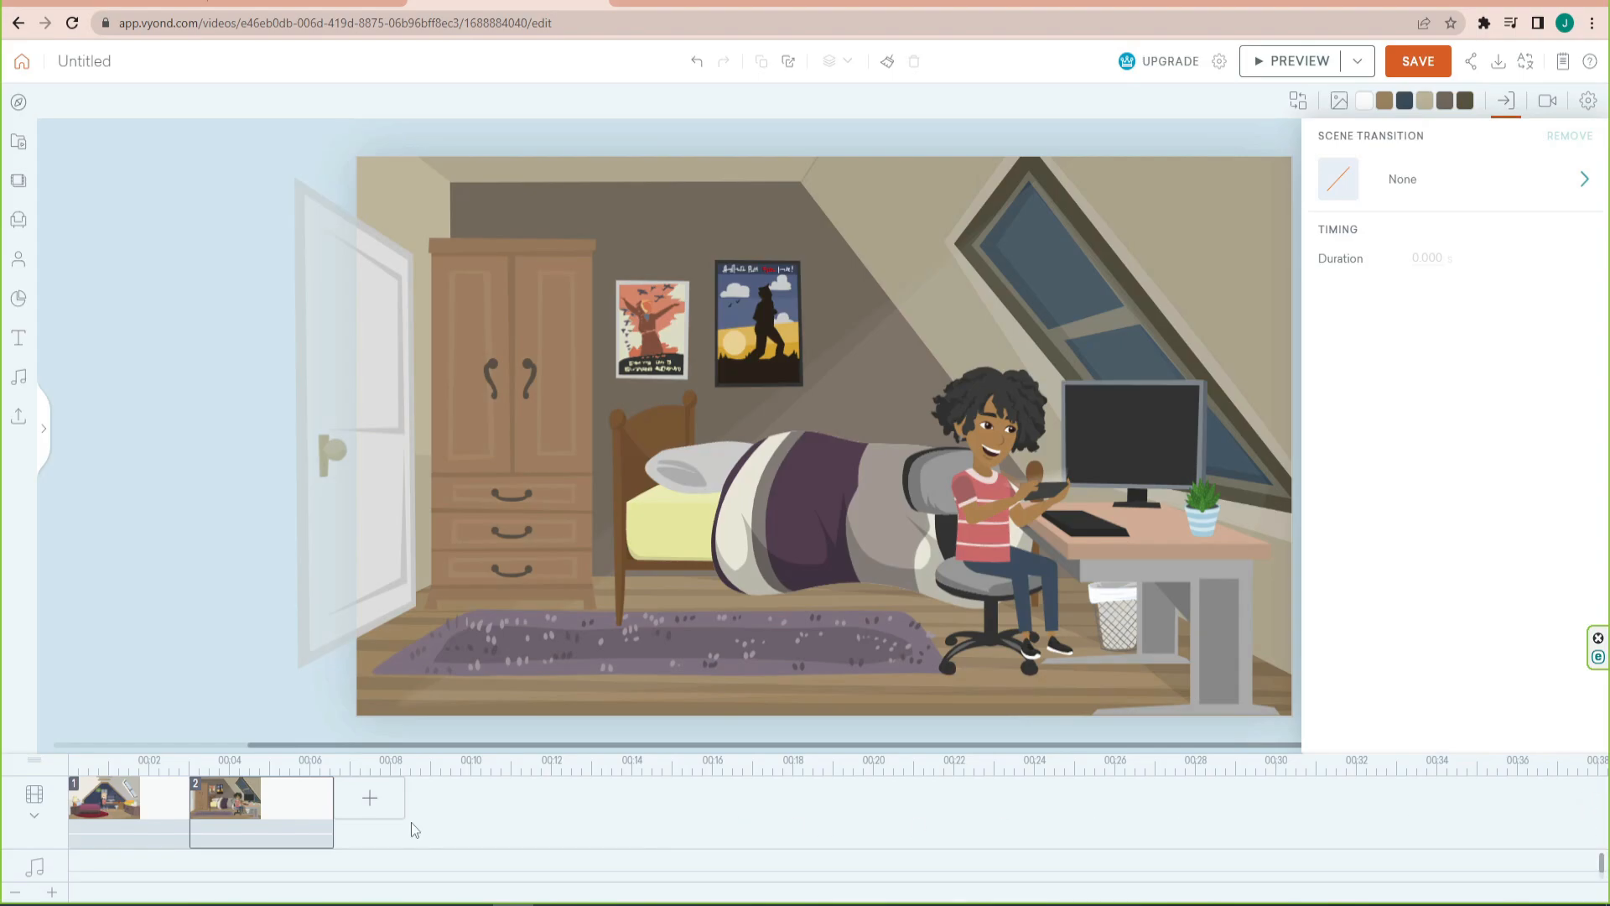
pyautogui.click(109, 819)
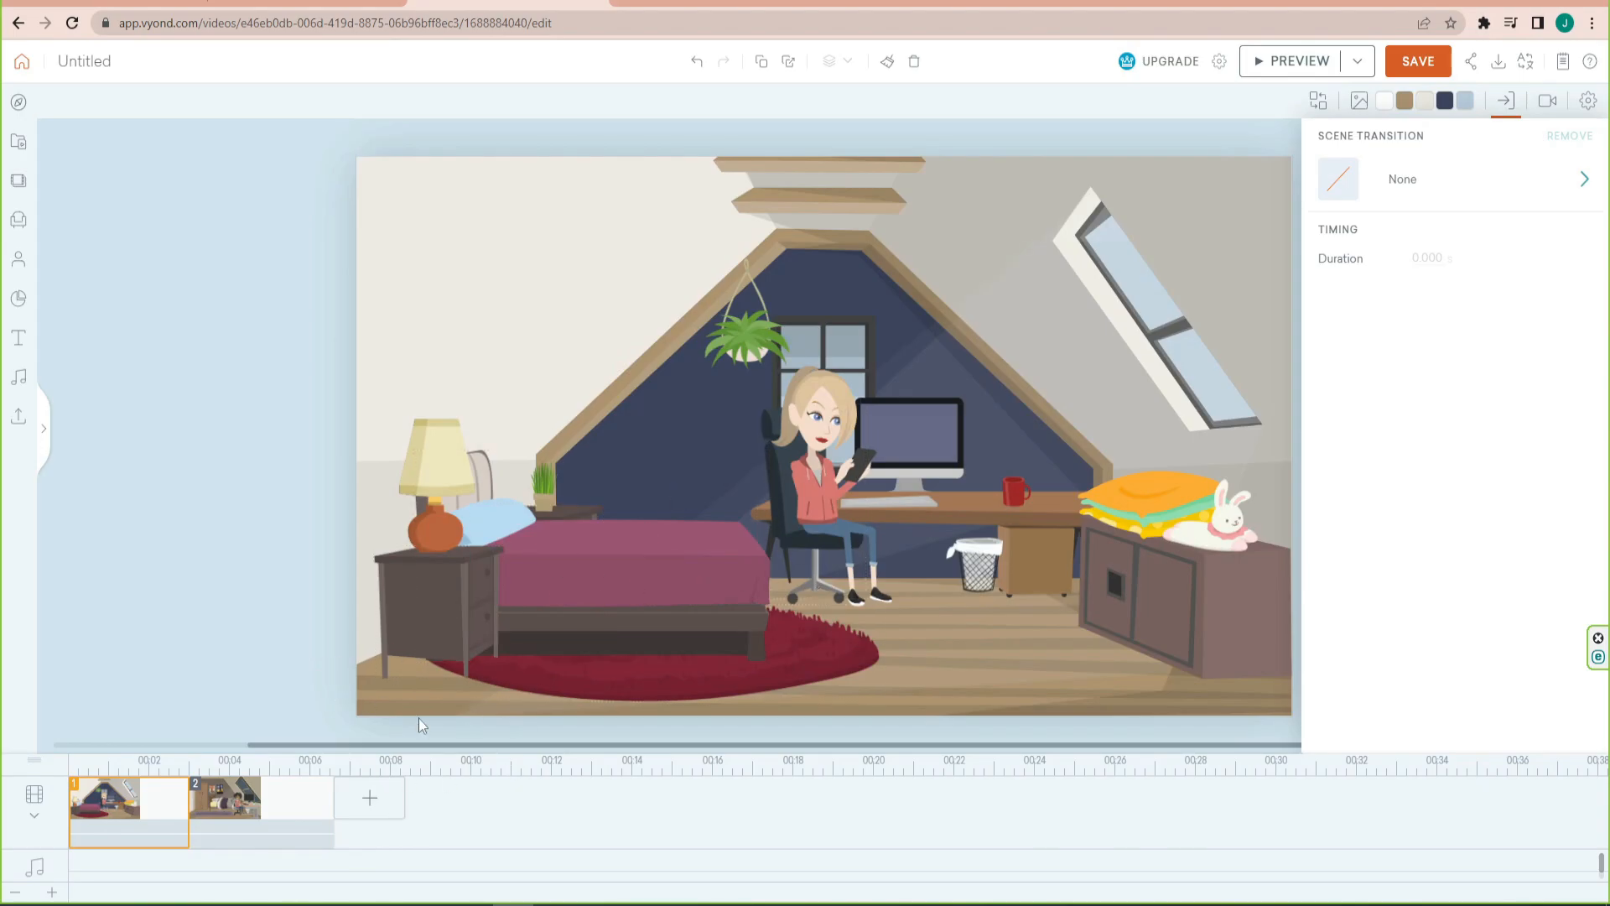
pyautogui.click(535, 293)
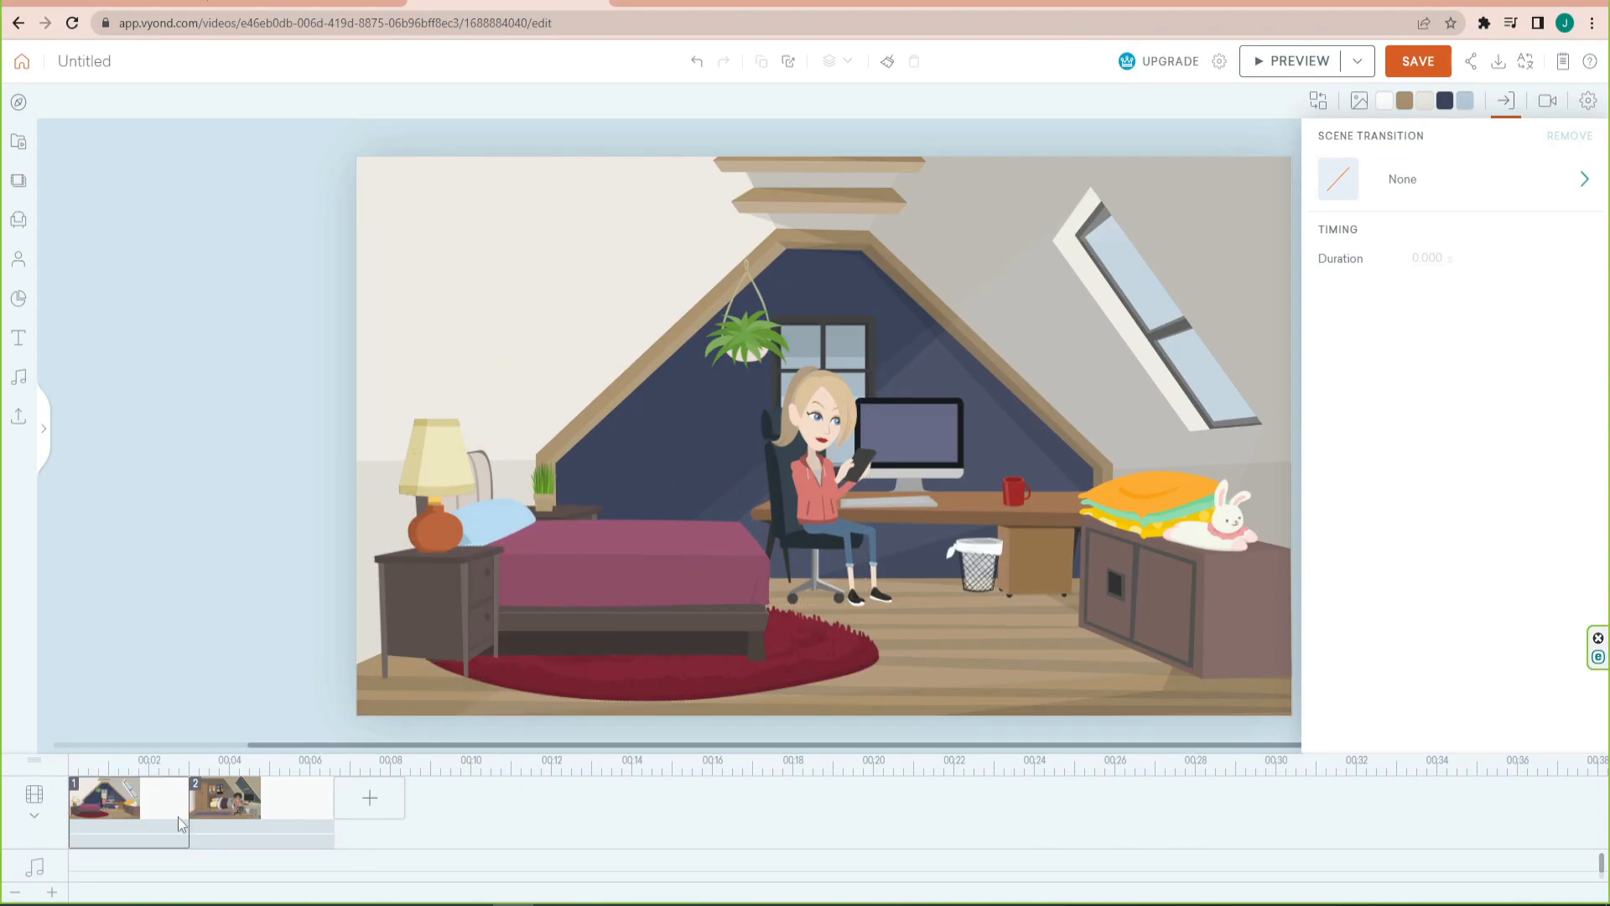
pyautogui.click(280, 803)
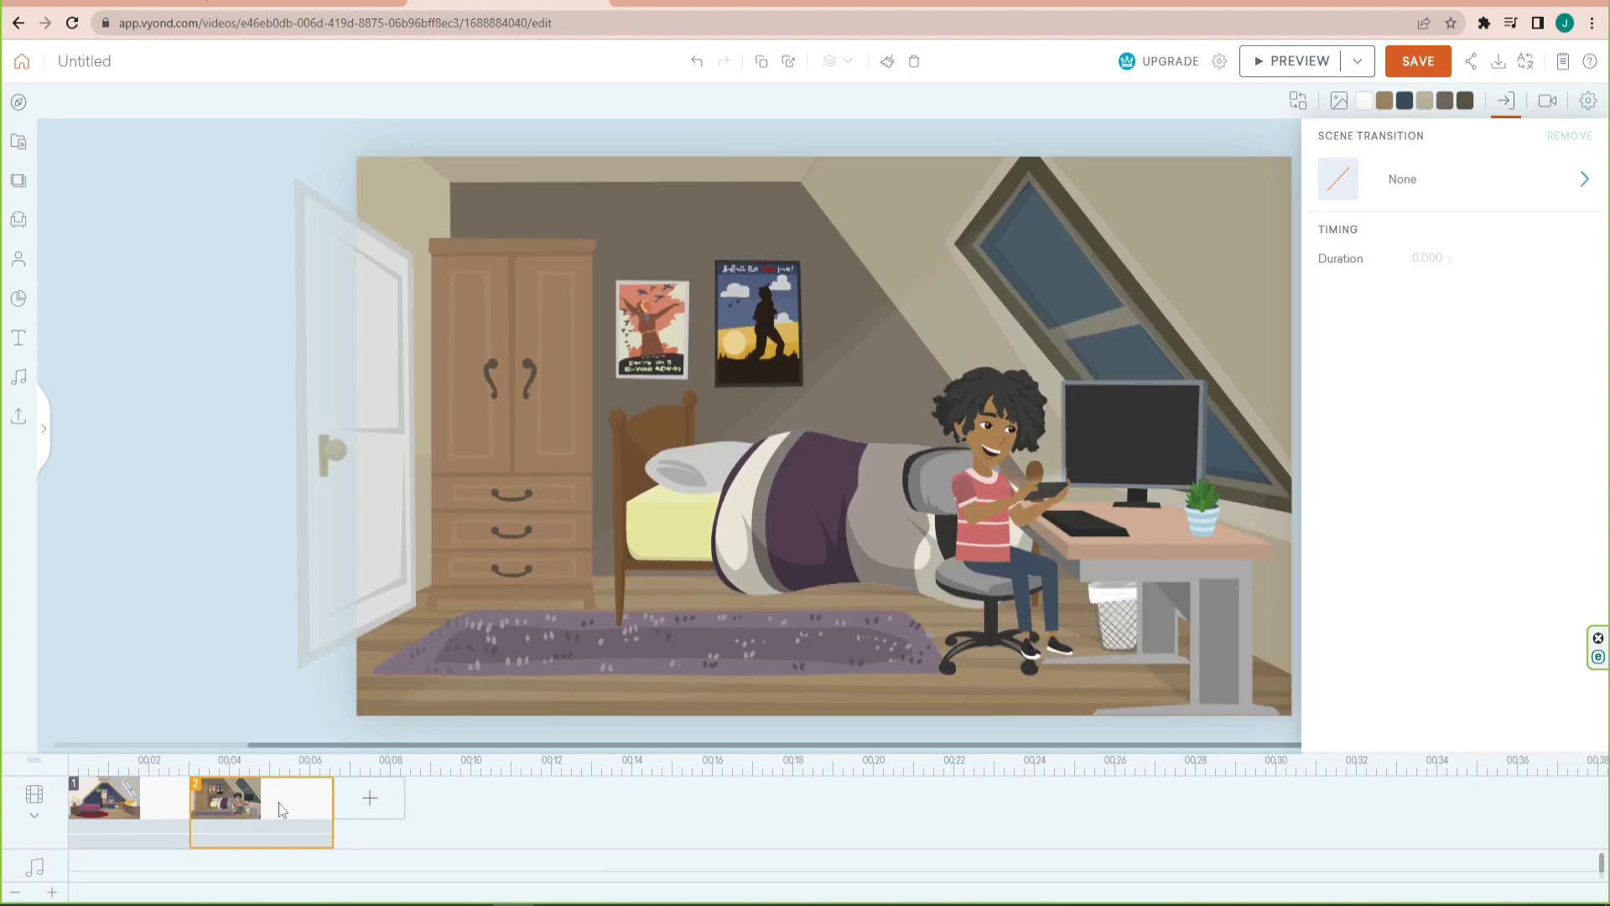
pyautogui.click(124, 786)
pyautogui.press('Delete')
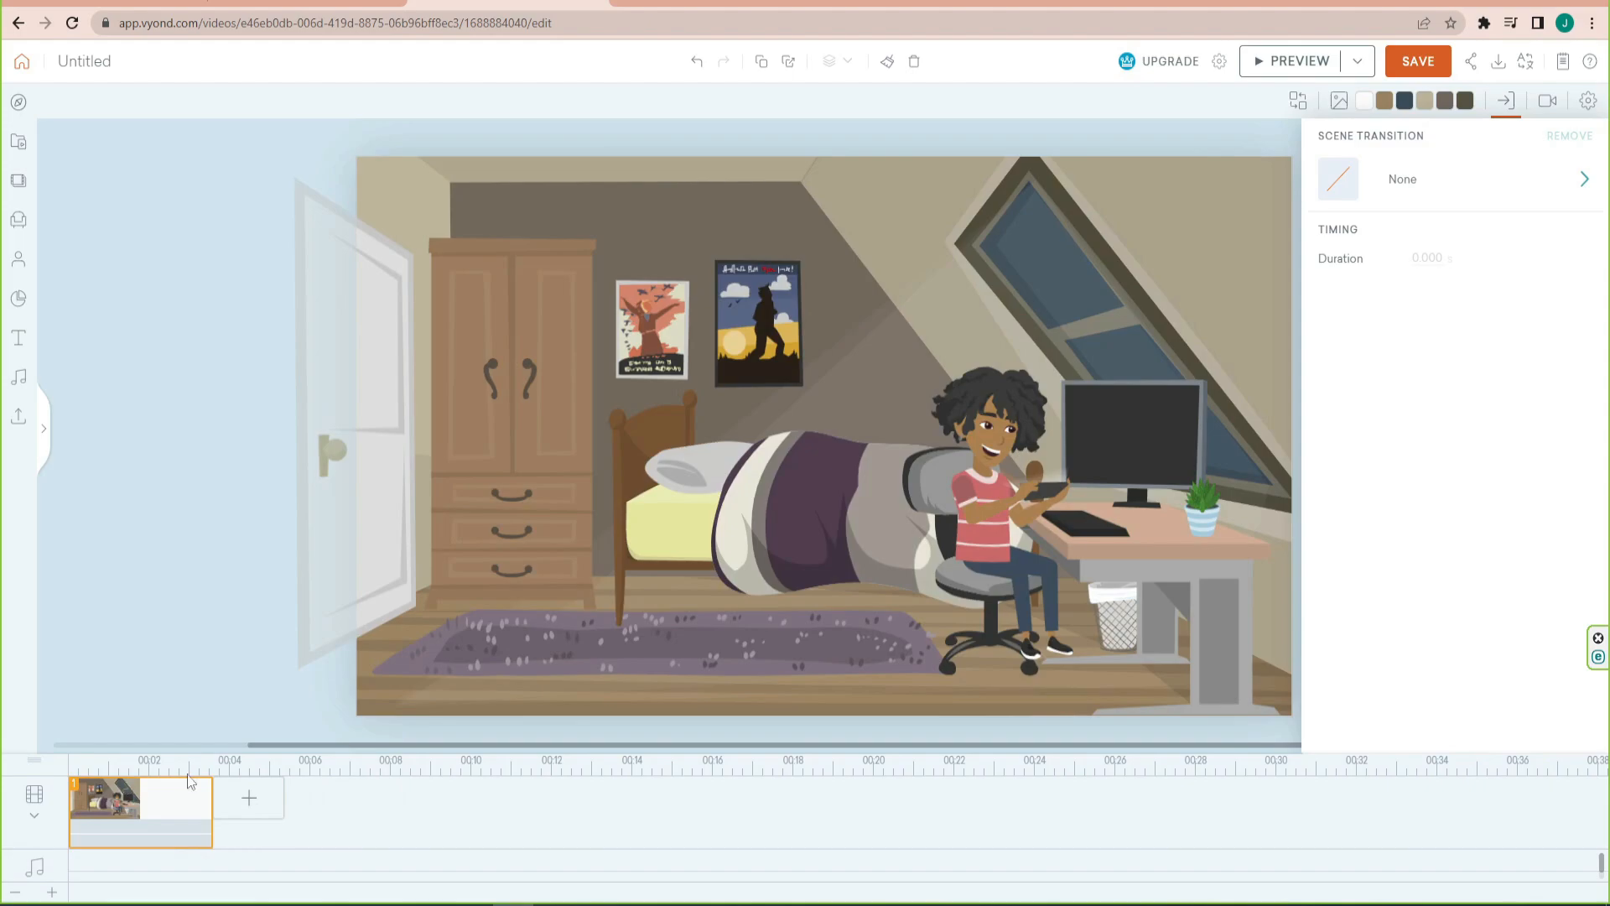
# Add a camera to the remaining scene, shrink its frame to about 409 × 230 px, and preview the result
pyautogui.click(1548, 101)
pyautogui.click(1469, 171)
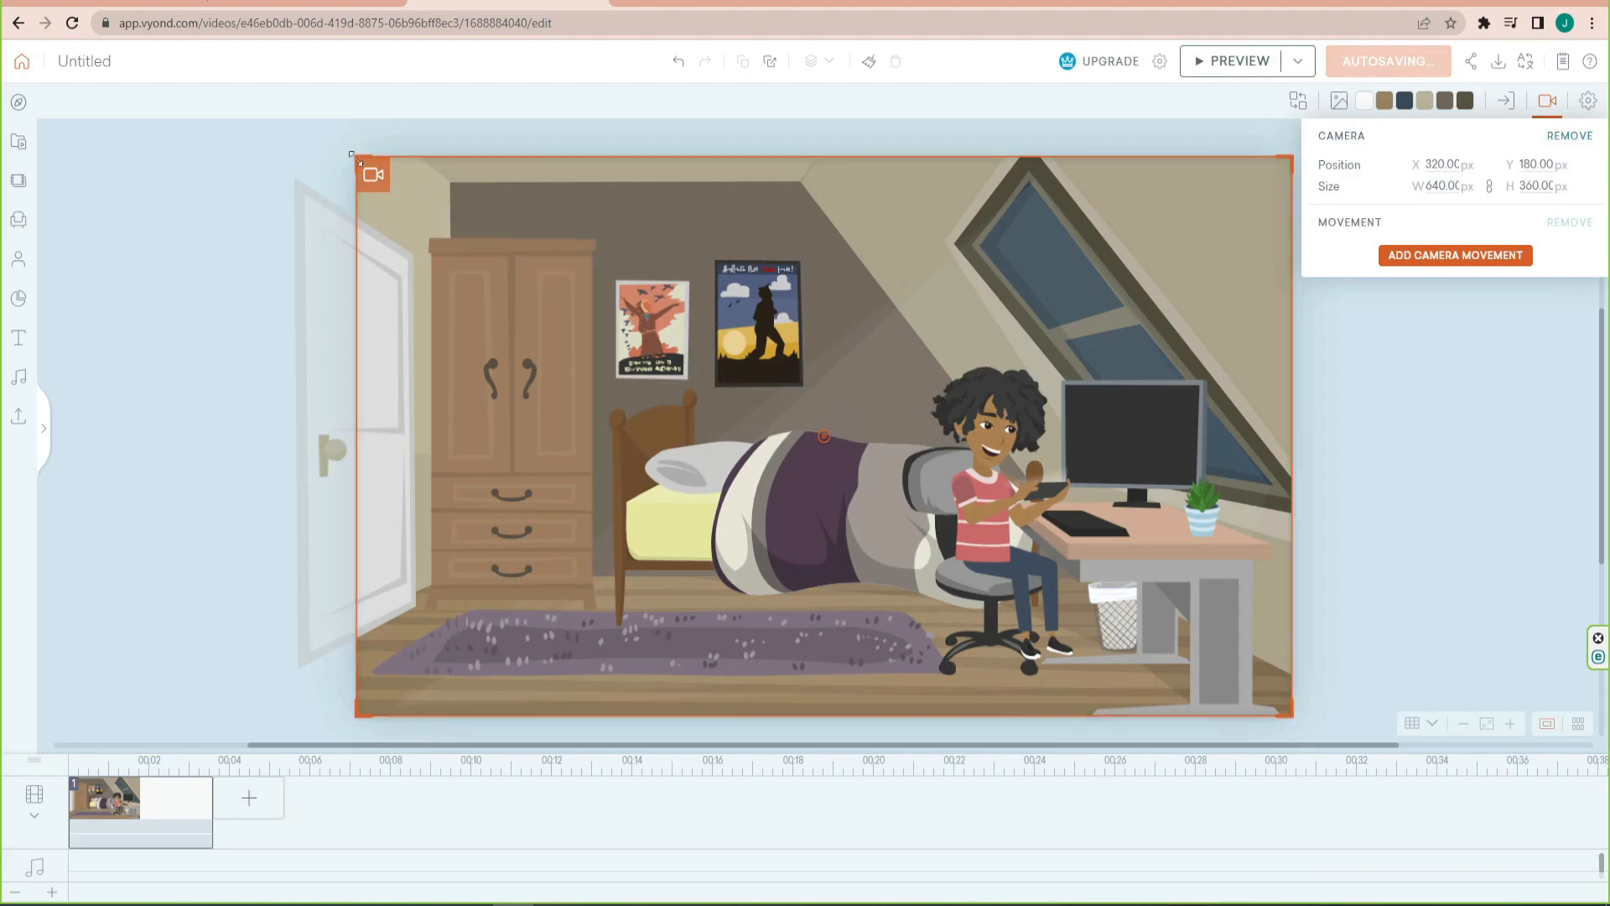
pyautogui.moveTo(352, 158); pyautogui.dragTo(524, 258)
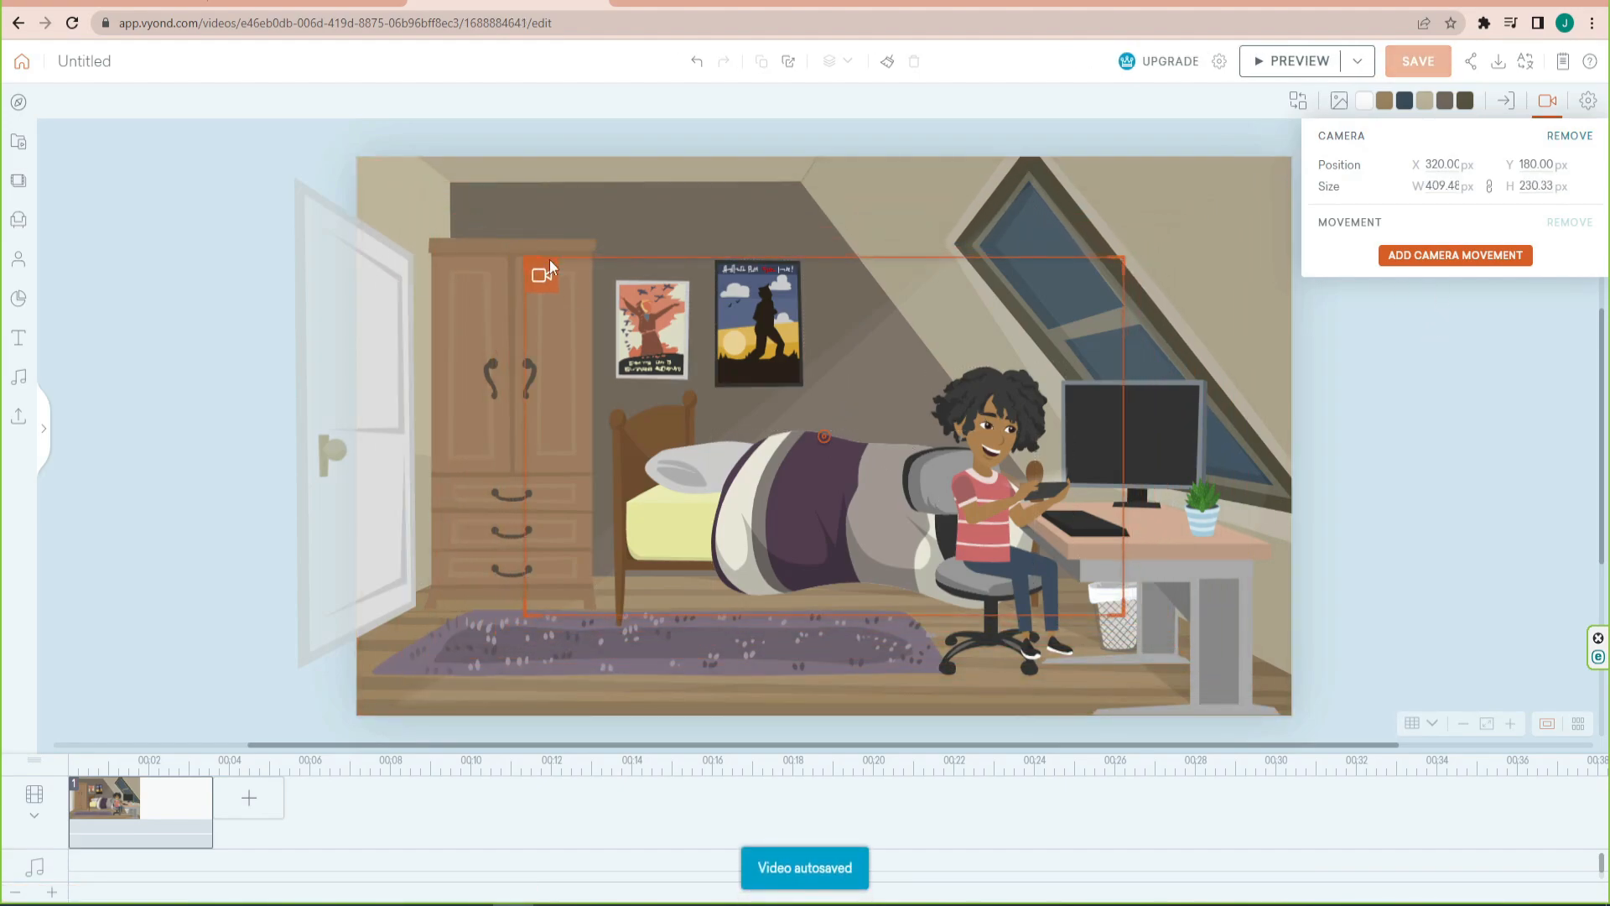
pyautogui.click(1295, 70)
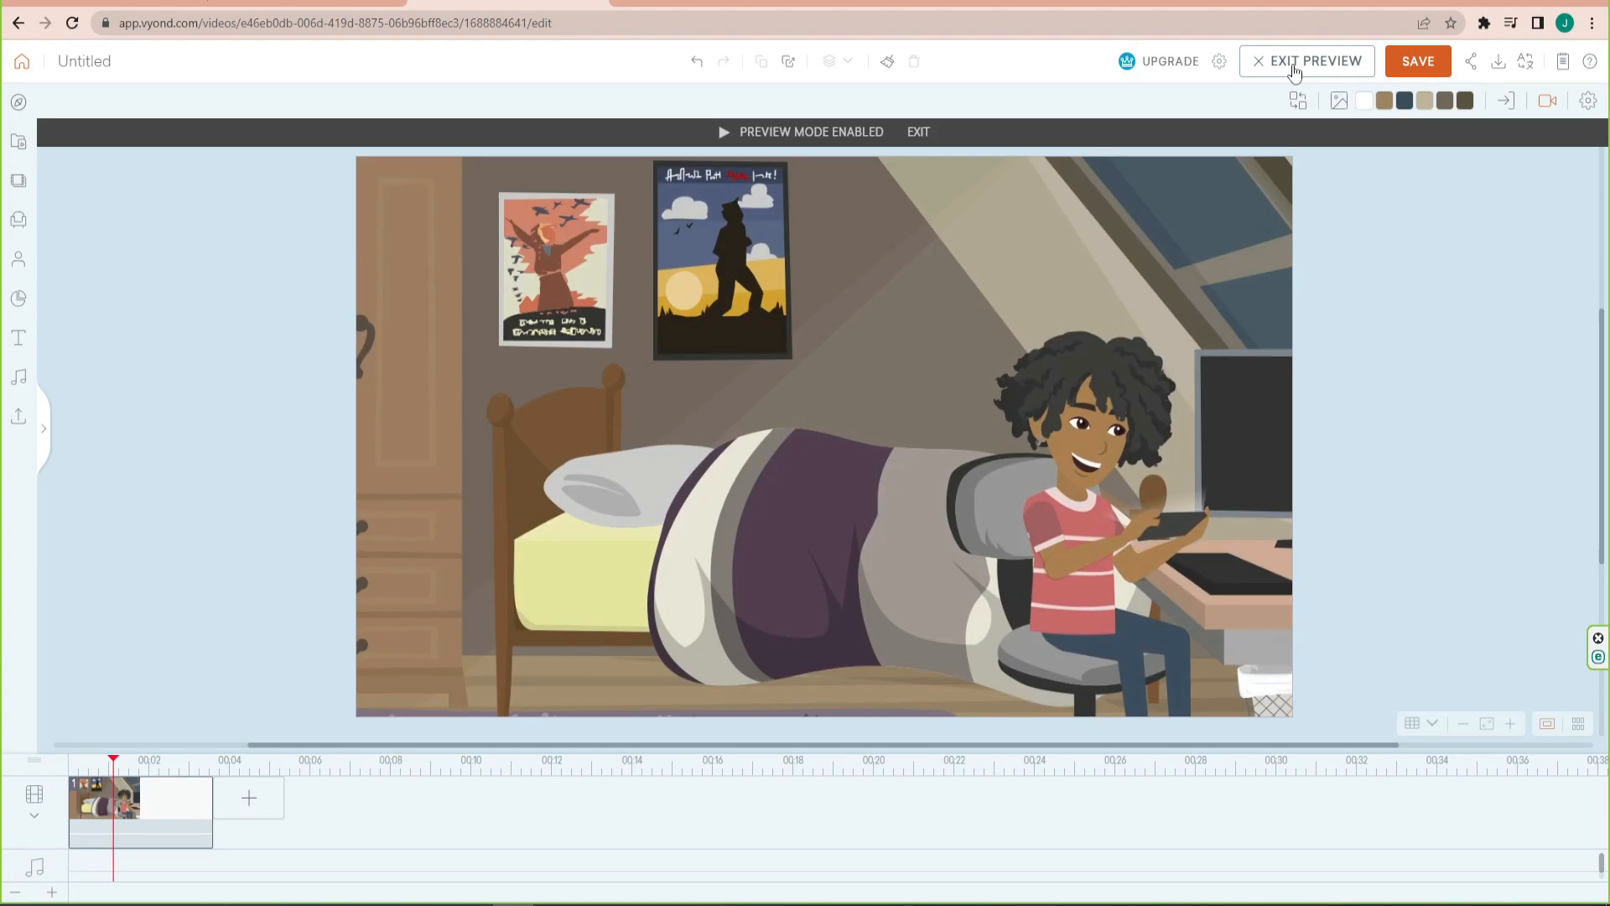
pyautogui.click(1295, 70)
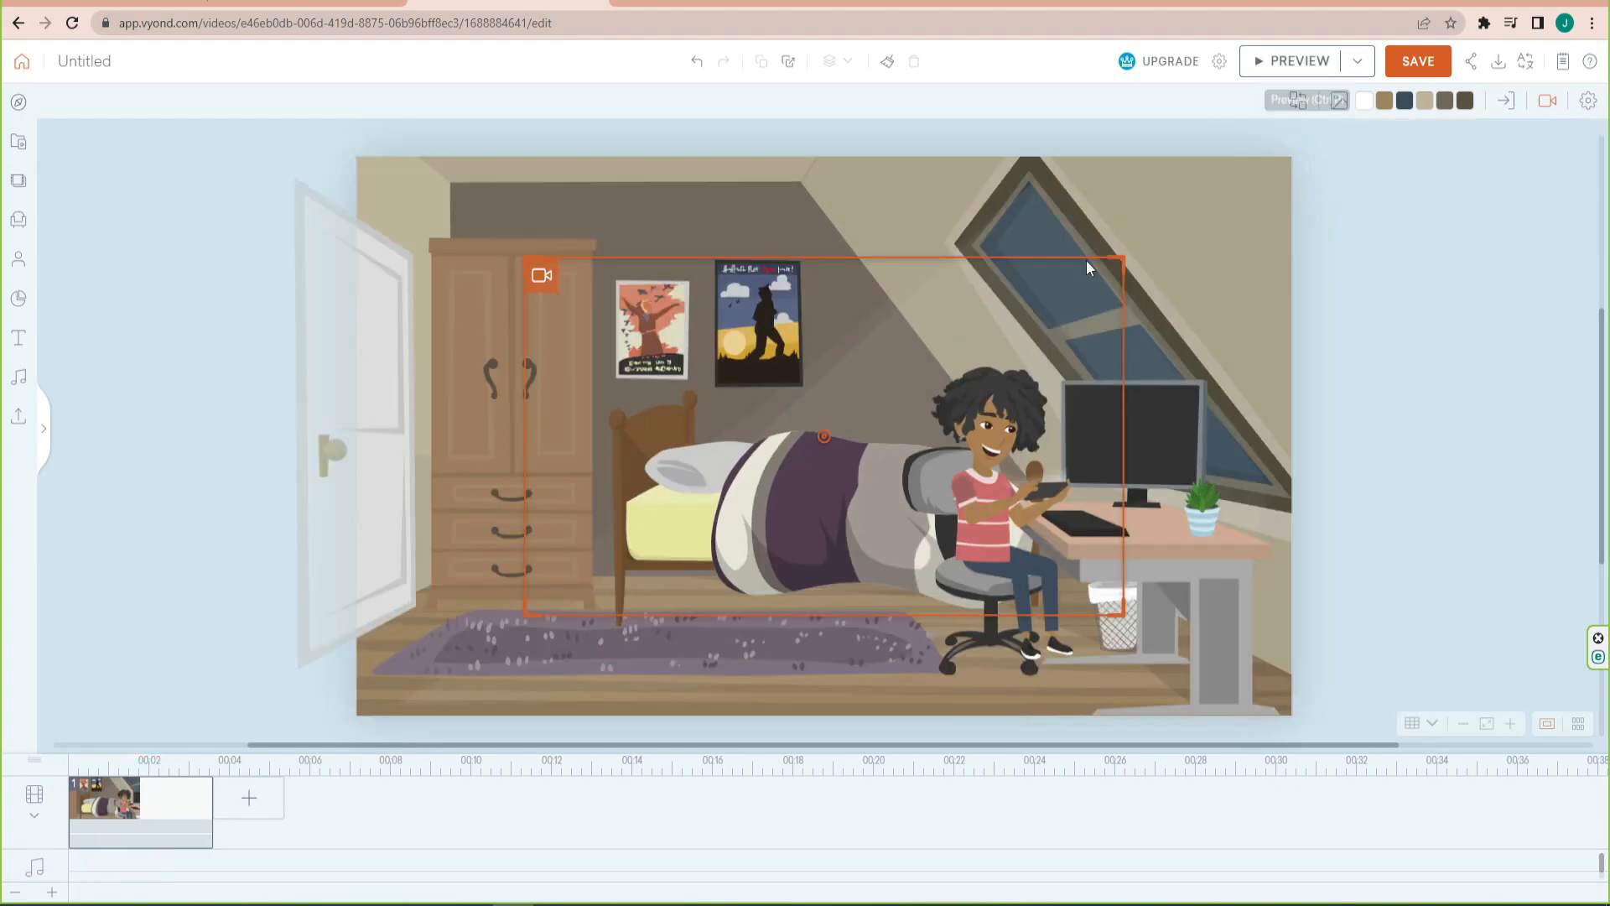
# Enlarge the camera frame to about 638 × 359 px and add a camera movement
pyautogui.moveTo(1121, 259); pyautogui.dragTo(1291, 161)
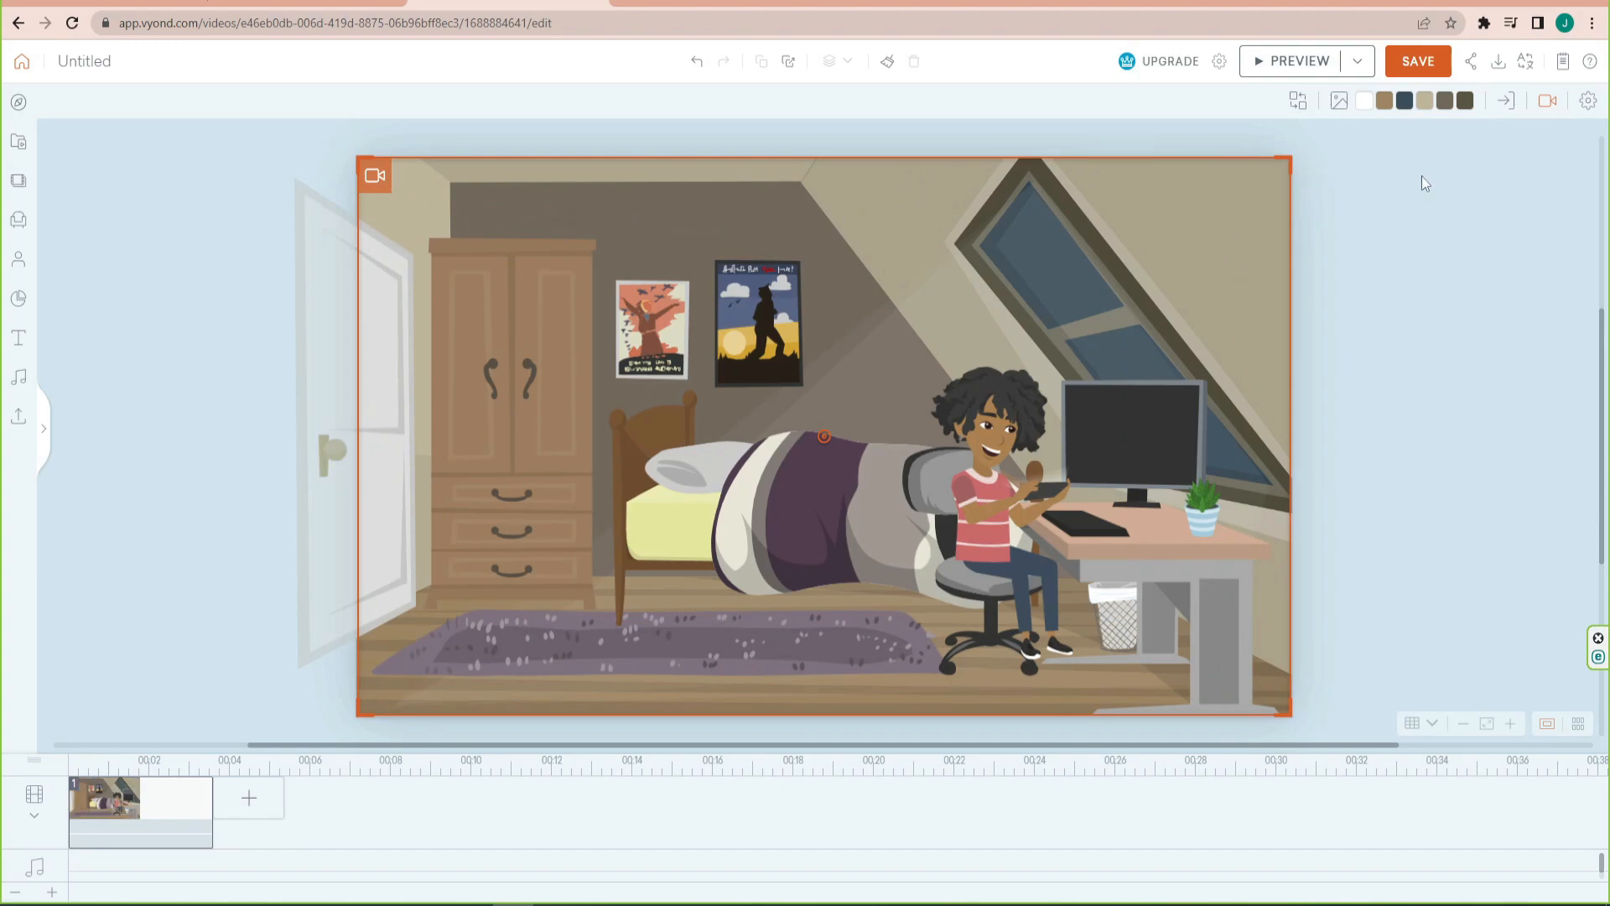
pyautogui.click(1548, 104)
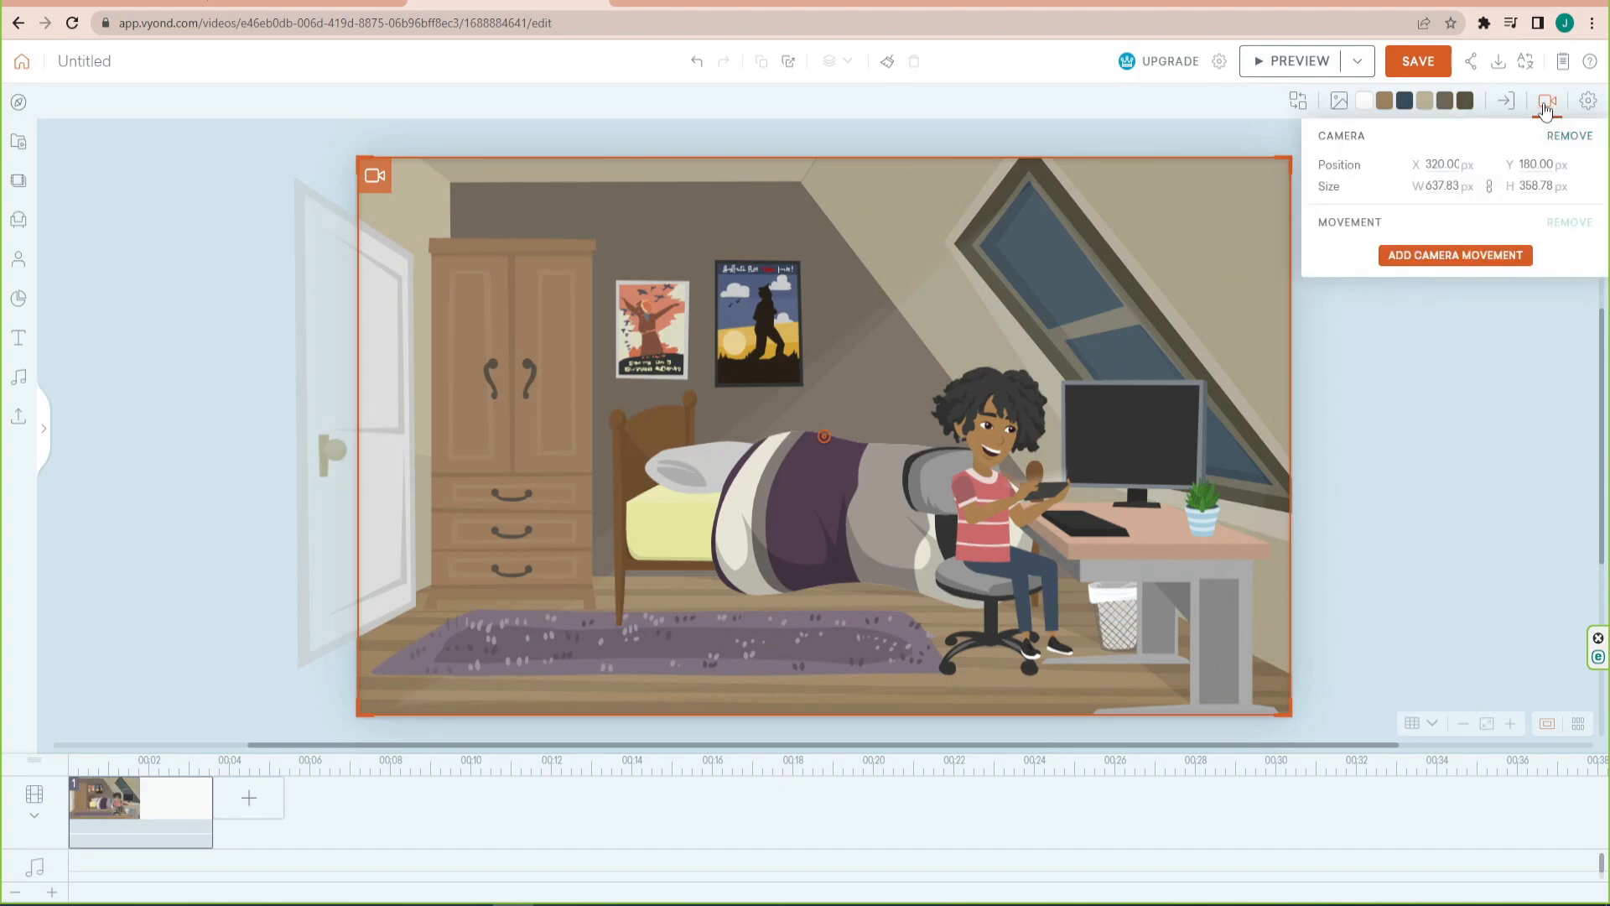
pyautogui.click(1475, 256)
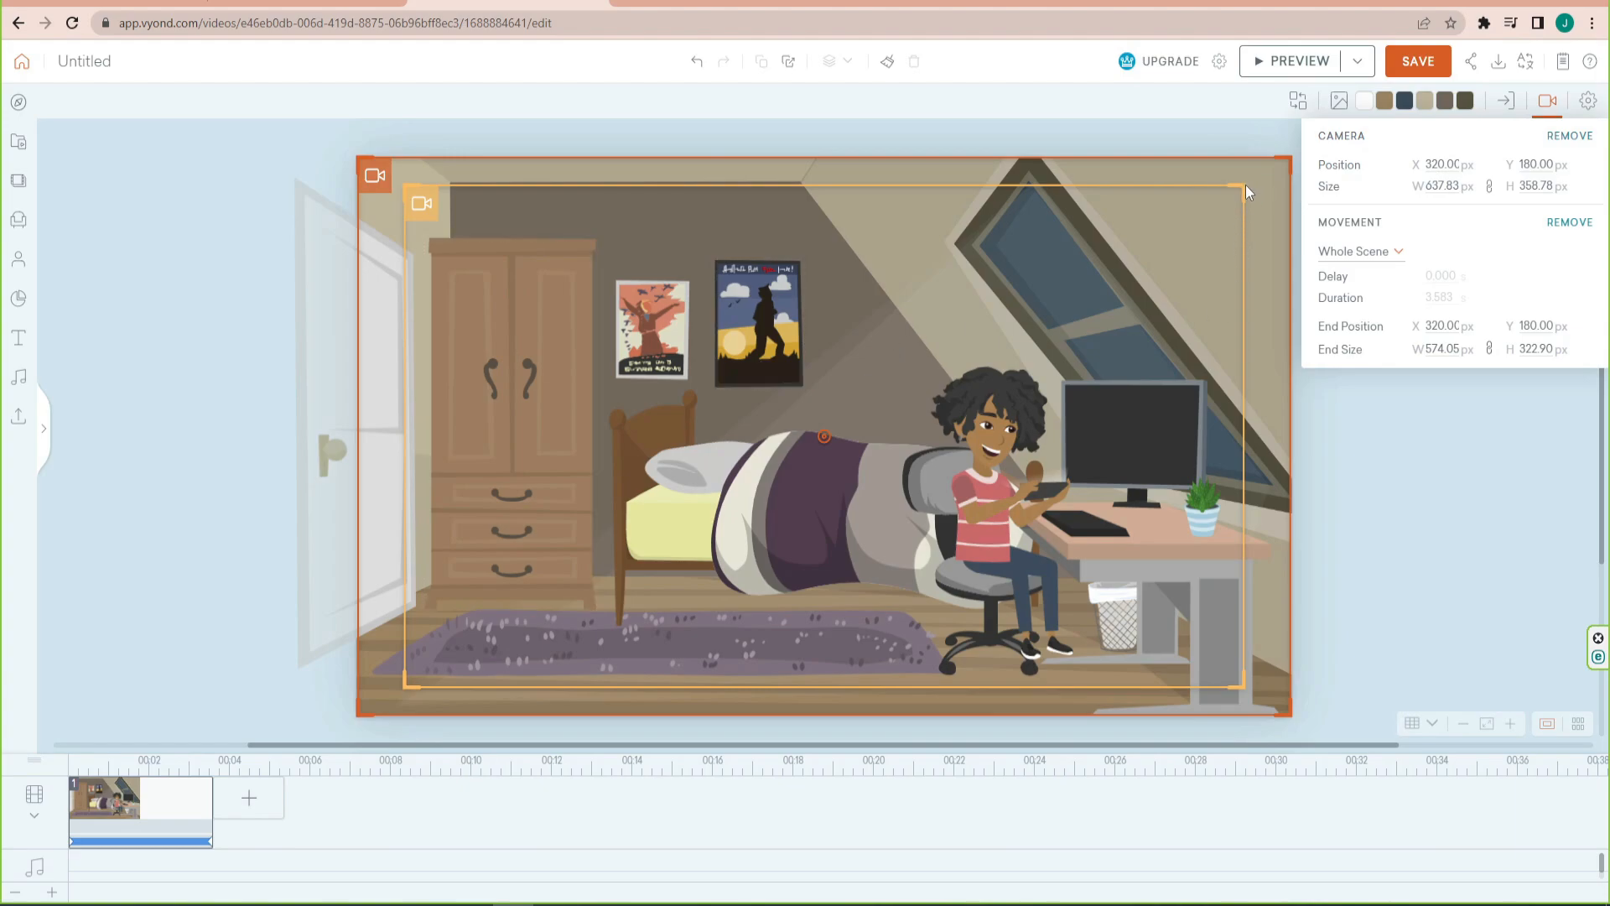
# Resize the end camera frame to about 273 × 154 px, centre it on the seated character at about X 422, Y 206, and preview the movement
pyautogui.moveTo(1246, 192); pyautogui.dragTo(1058, 375)
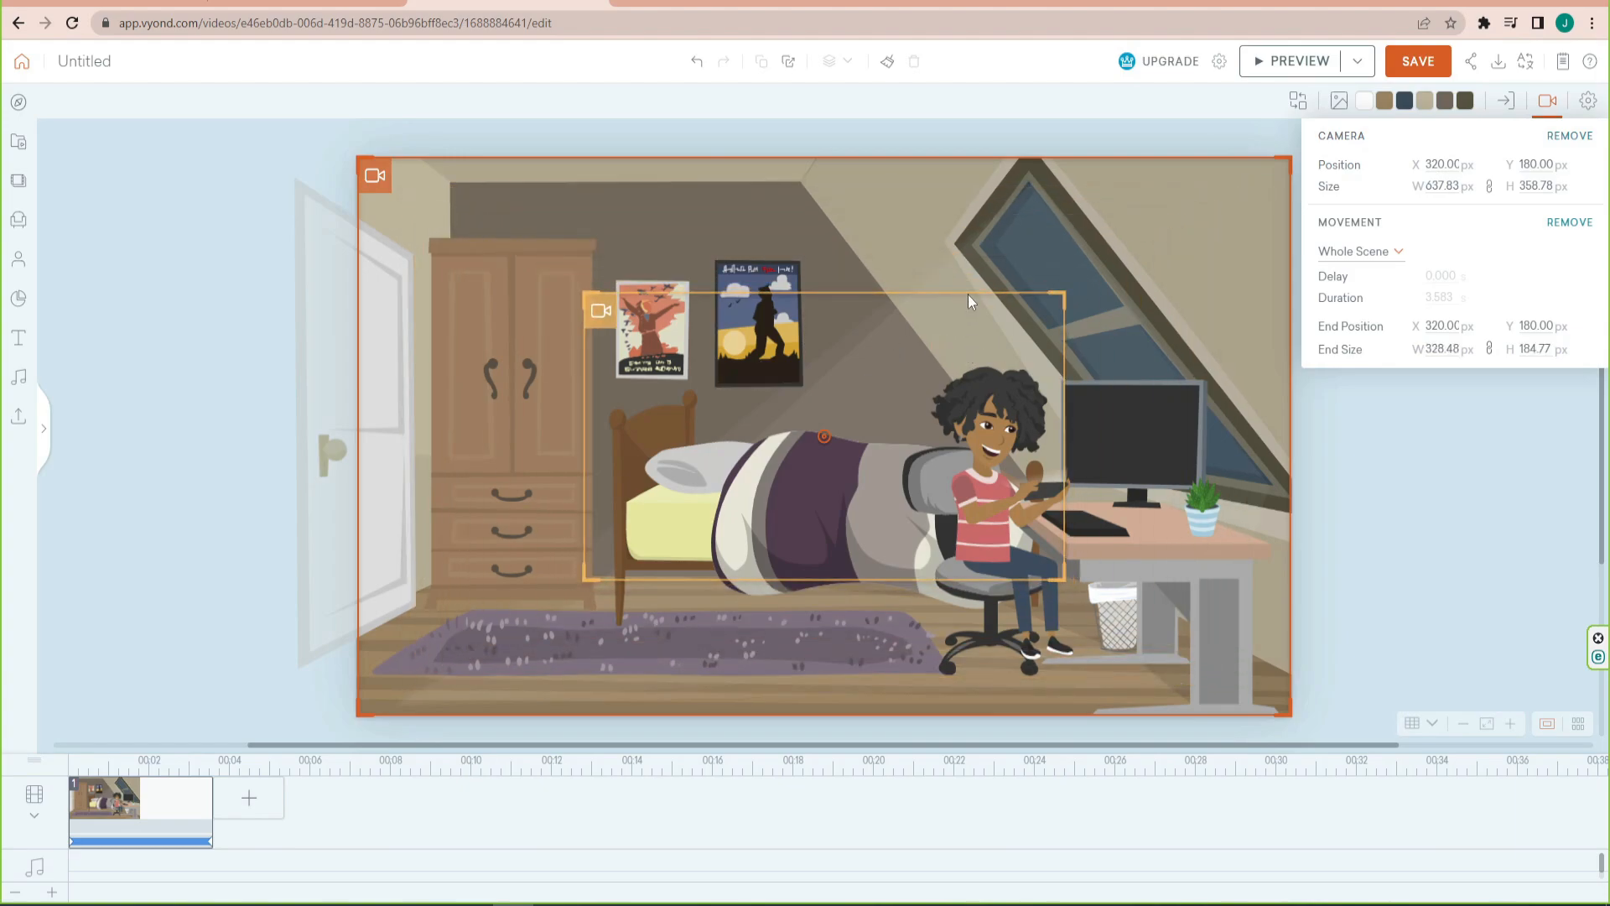
pyautogui.moveTo(967, 294); pyautogui.dragTo(1114, 334)
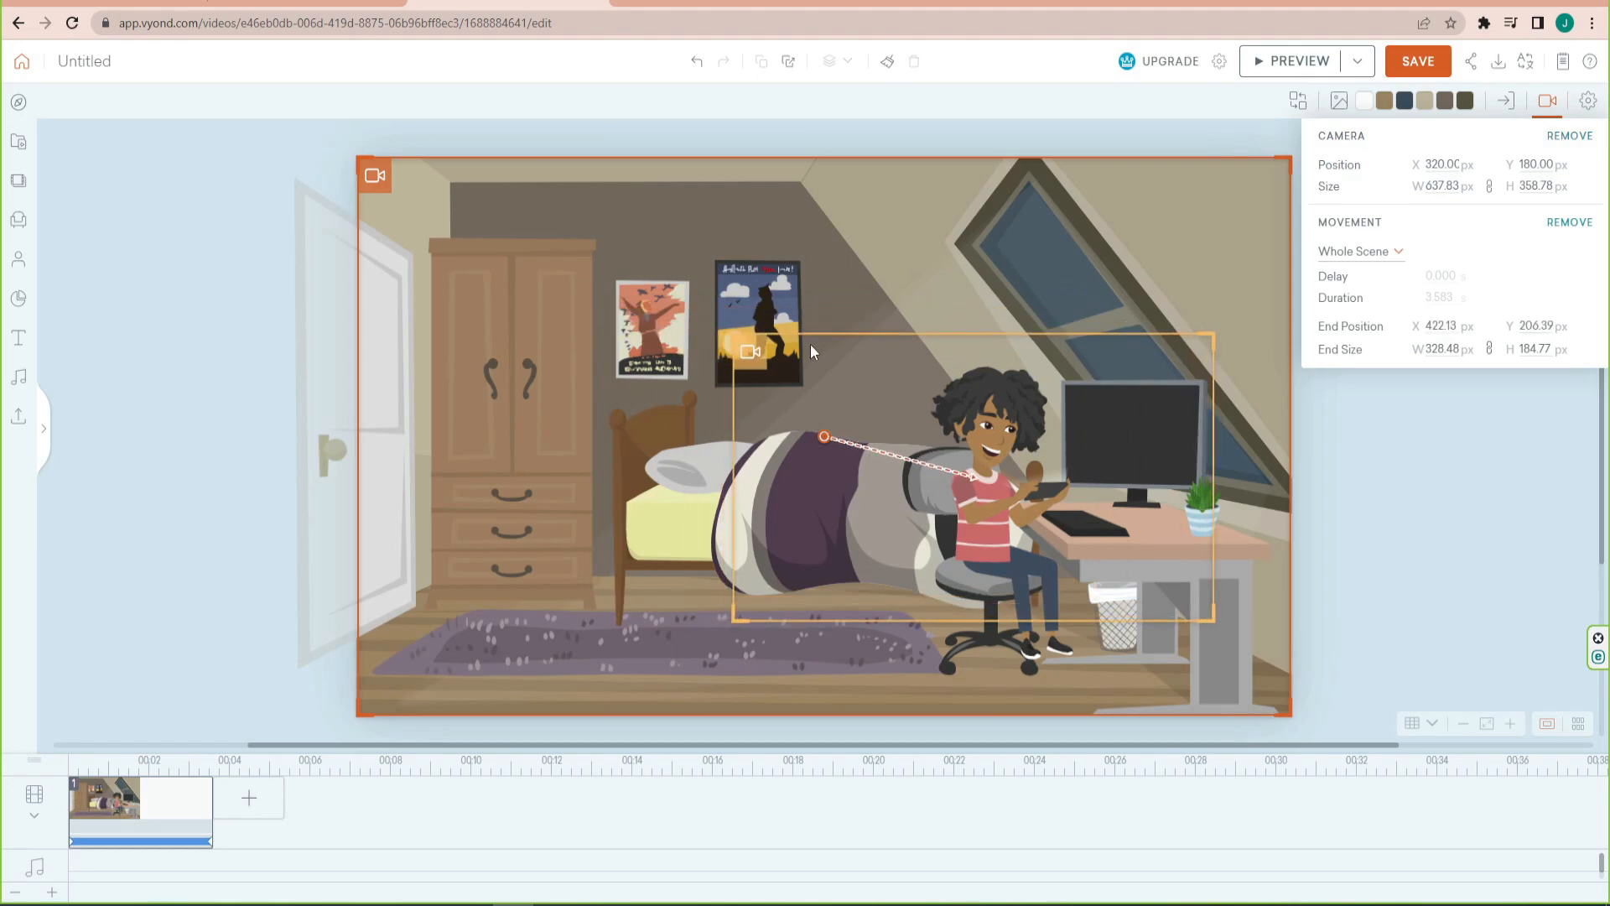
pyautogui.moveTo(739, 330); pyautogui.dragTo(773, 359)
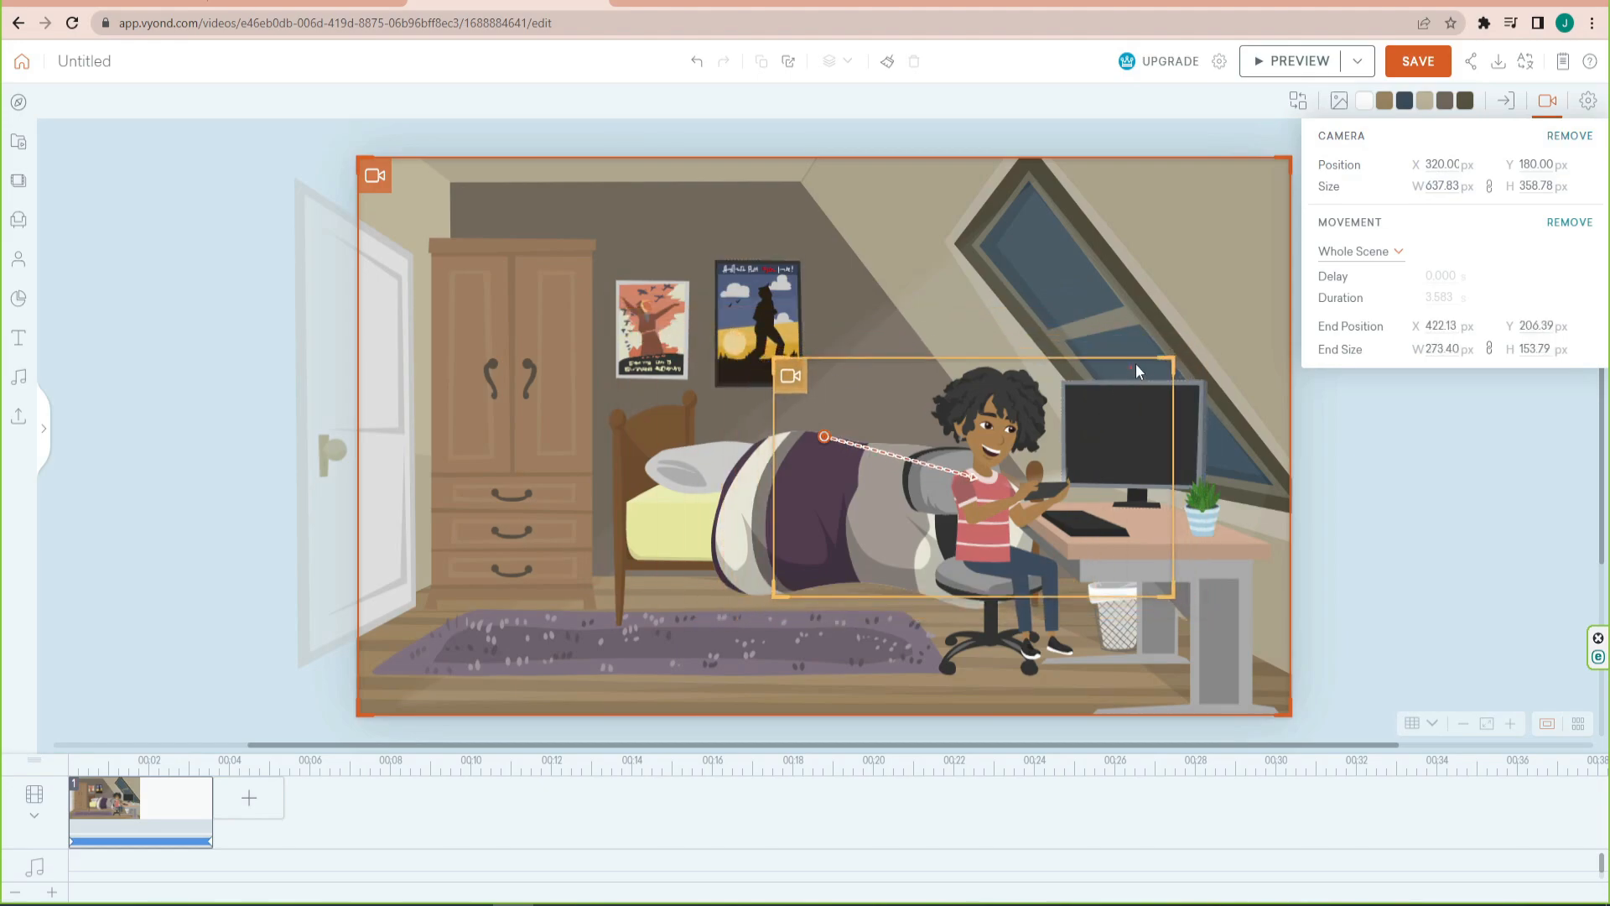
pyautogui.click(1270, 62)
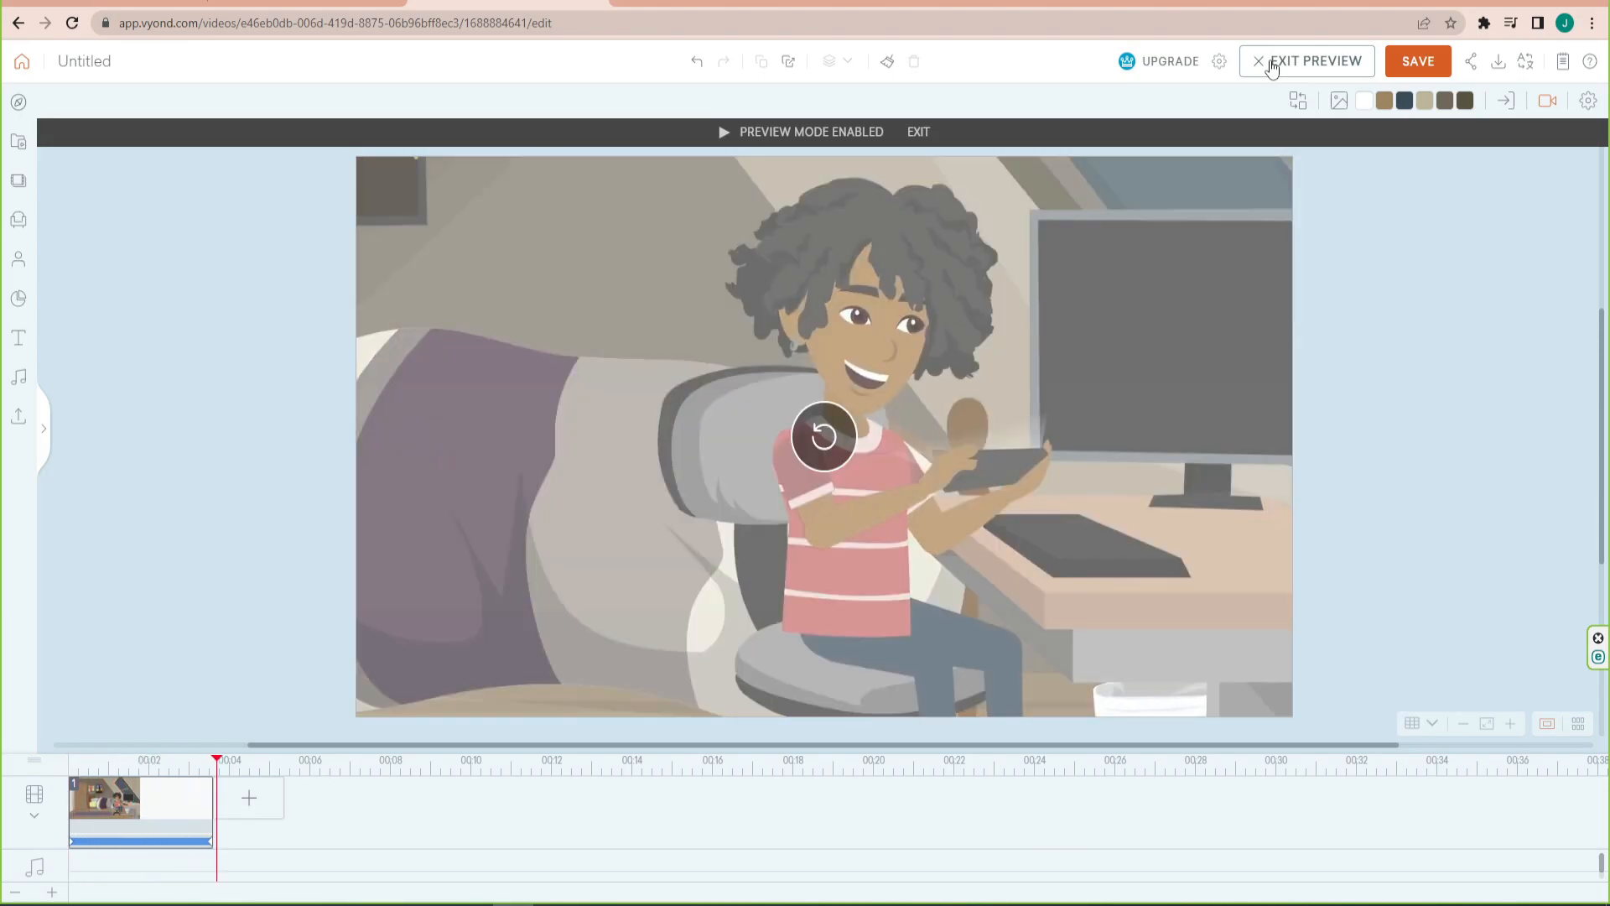
pyautogui.click(1273, 66)
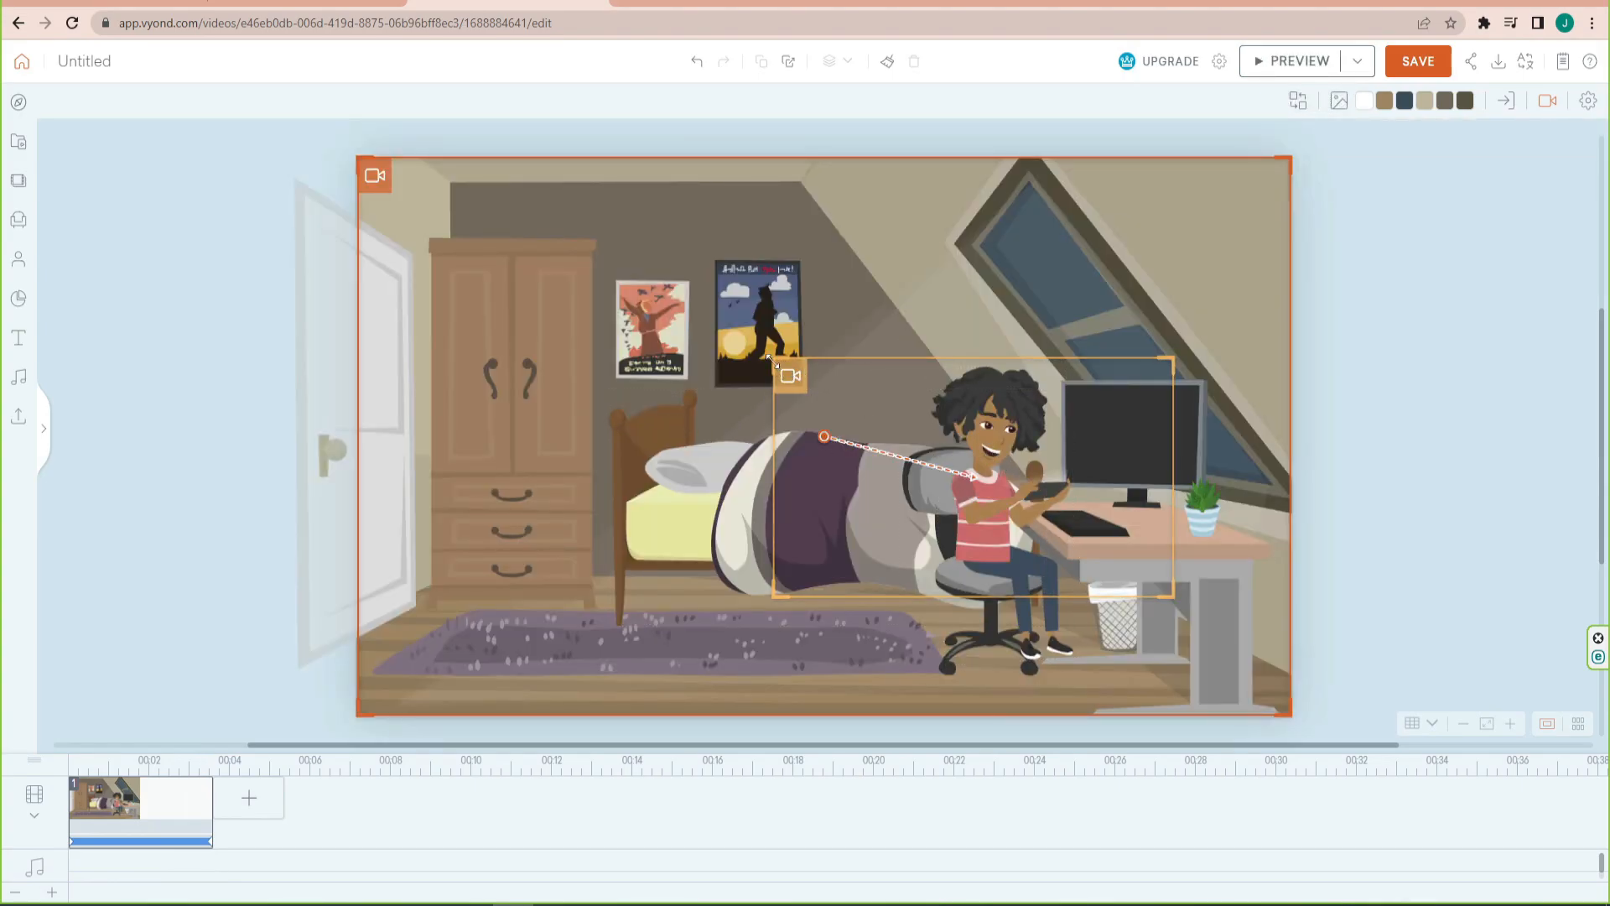
# Shrink the start camera frame around the seated character's head and upper body, and fit the end camera frame over the full room
pyautogui.moveTo(771, 359); pyautogui.dragTo(652, 333)
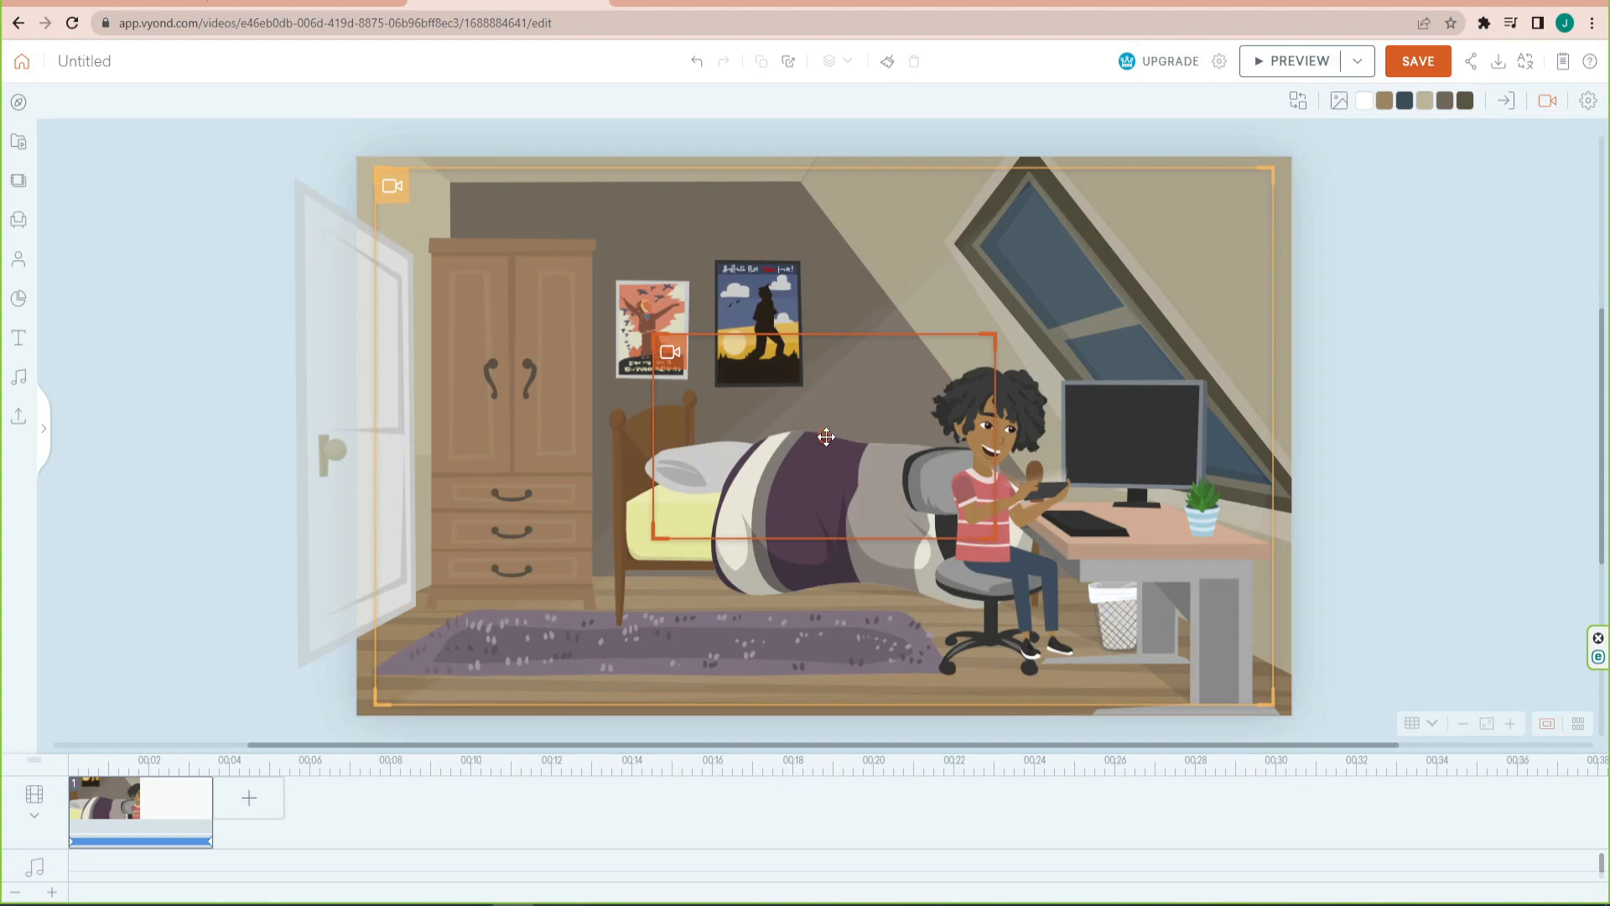
pyautogui.moveTo(826, 436); pyautogui.dragTo(981, 430)
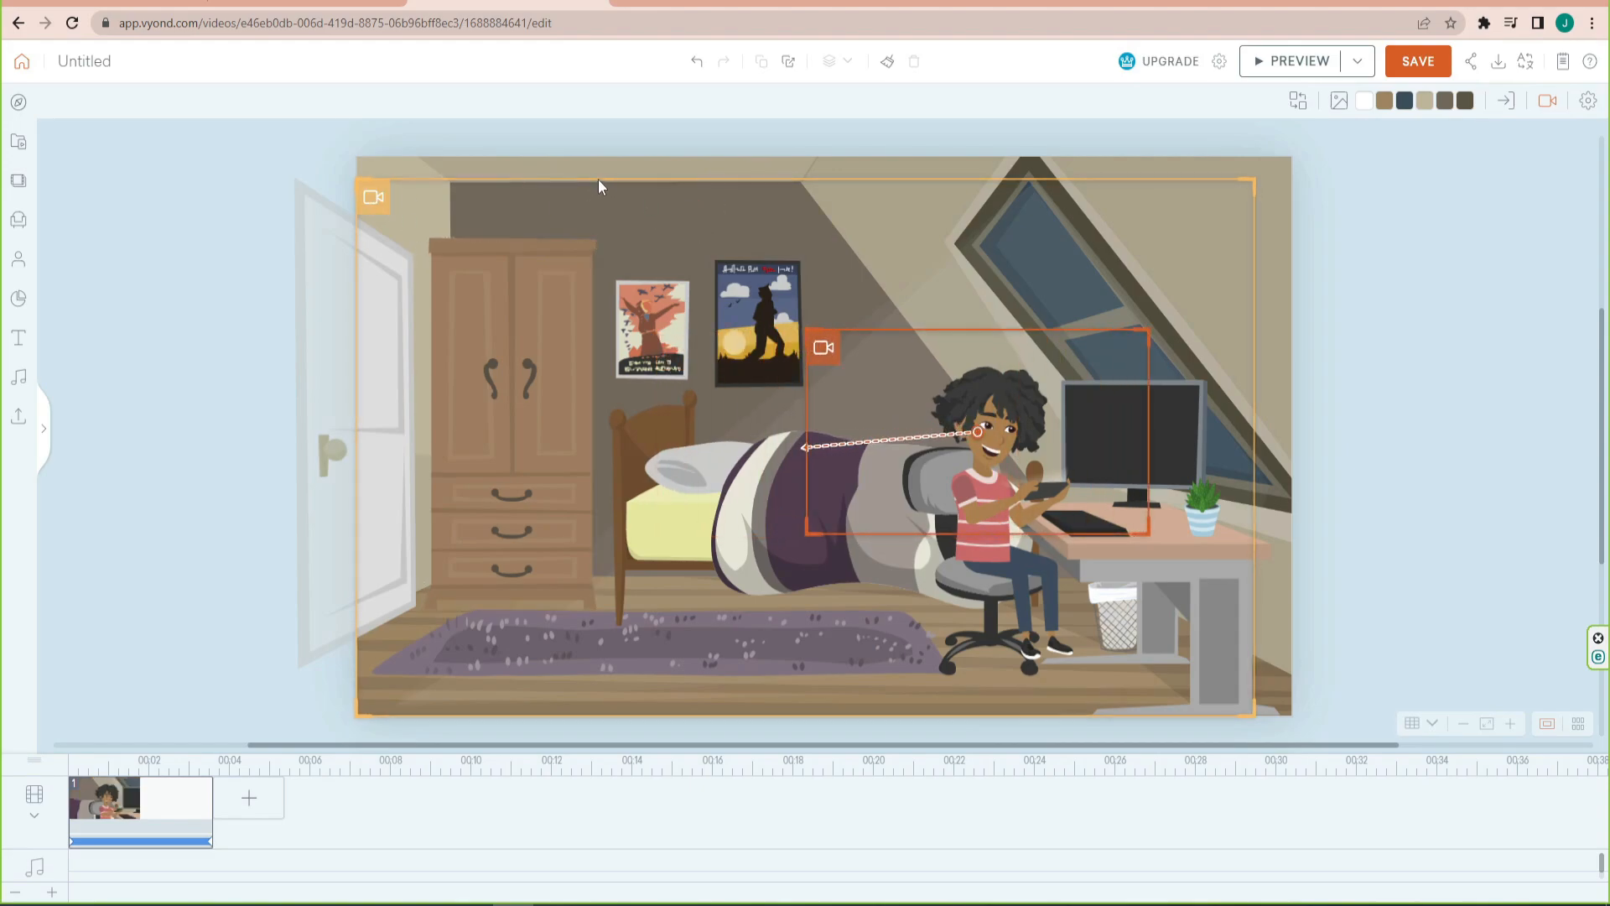
pyautogui.moveTo(597, 179); pyautogui.dragTo(616, 170)
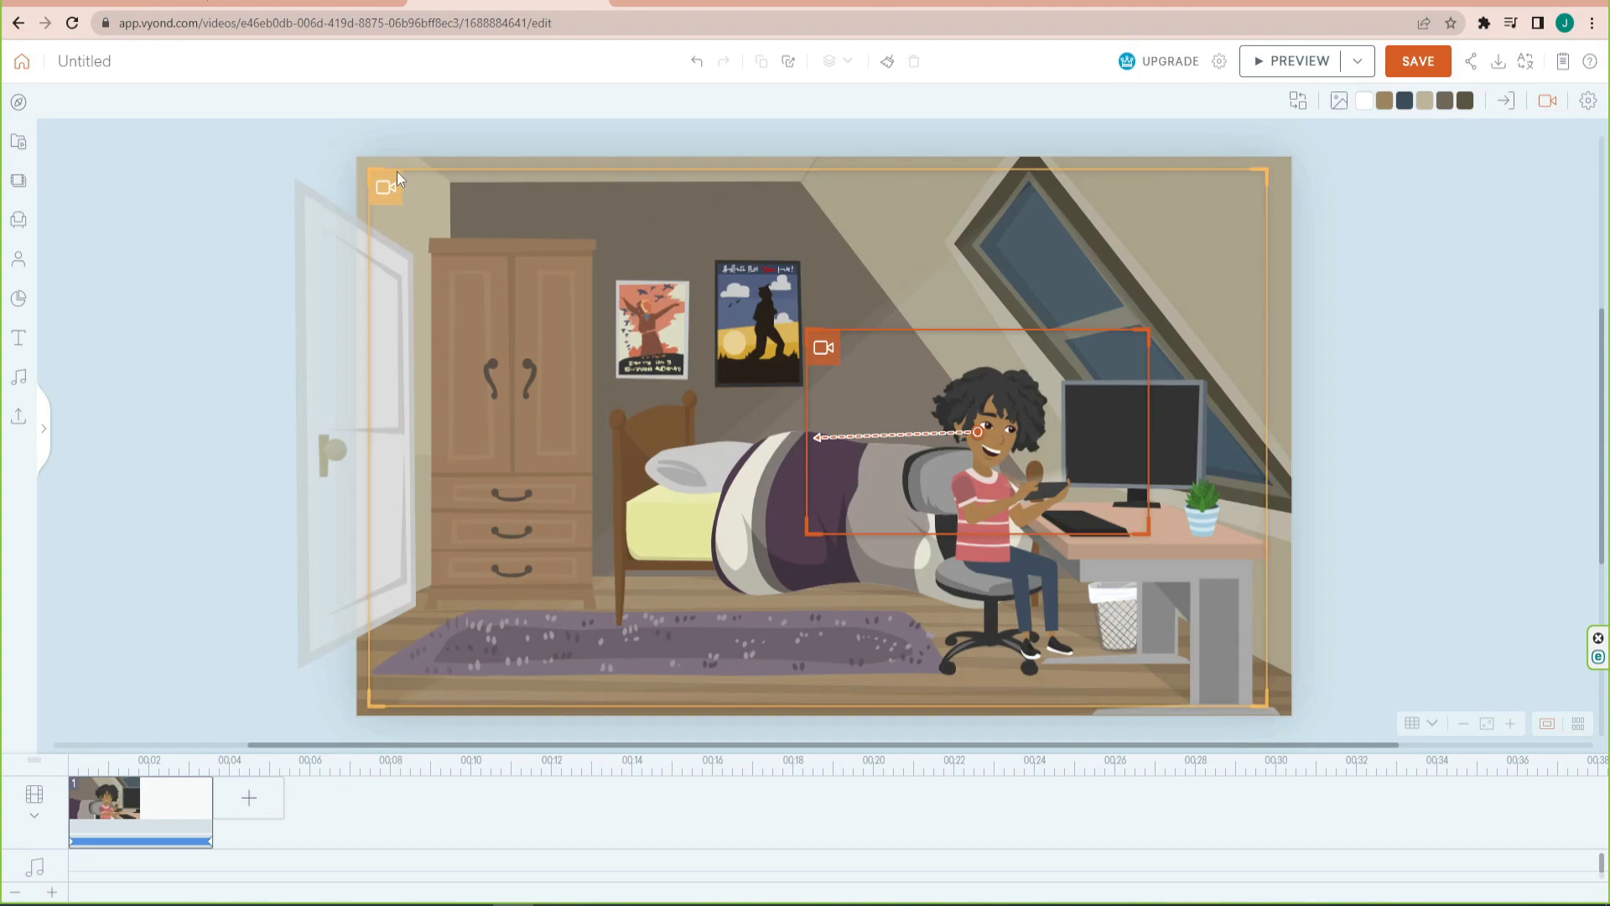
pyautogui.moveTo(376, 173); pyautogui.dragTo(360, 155)
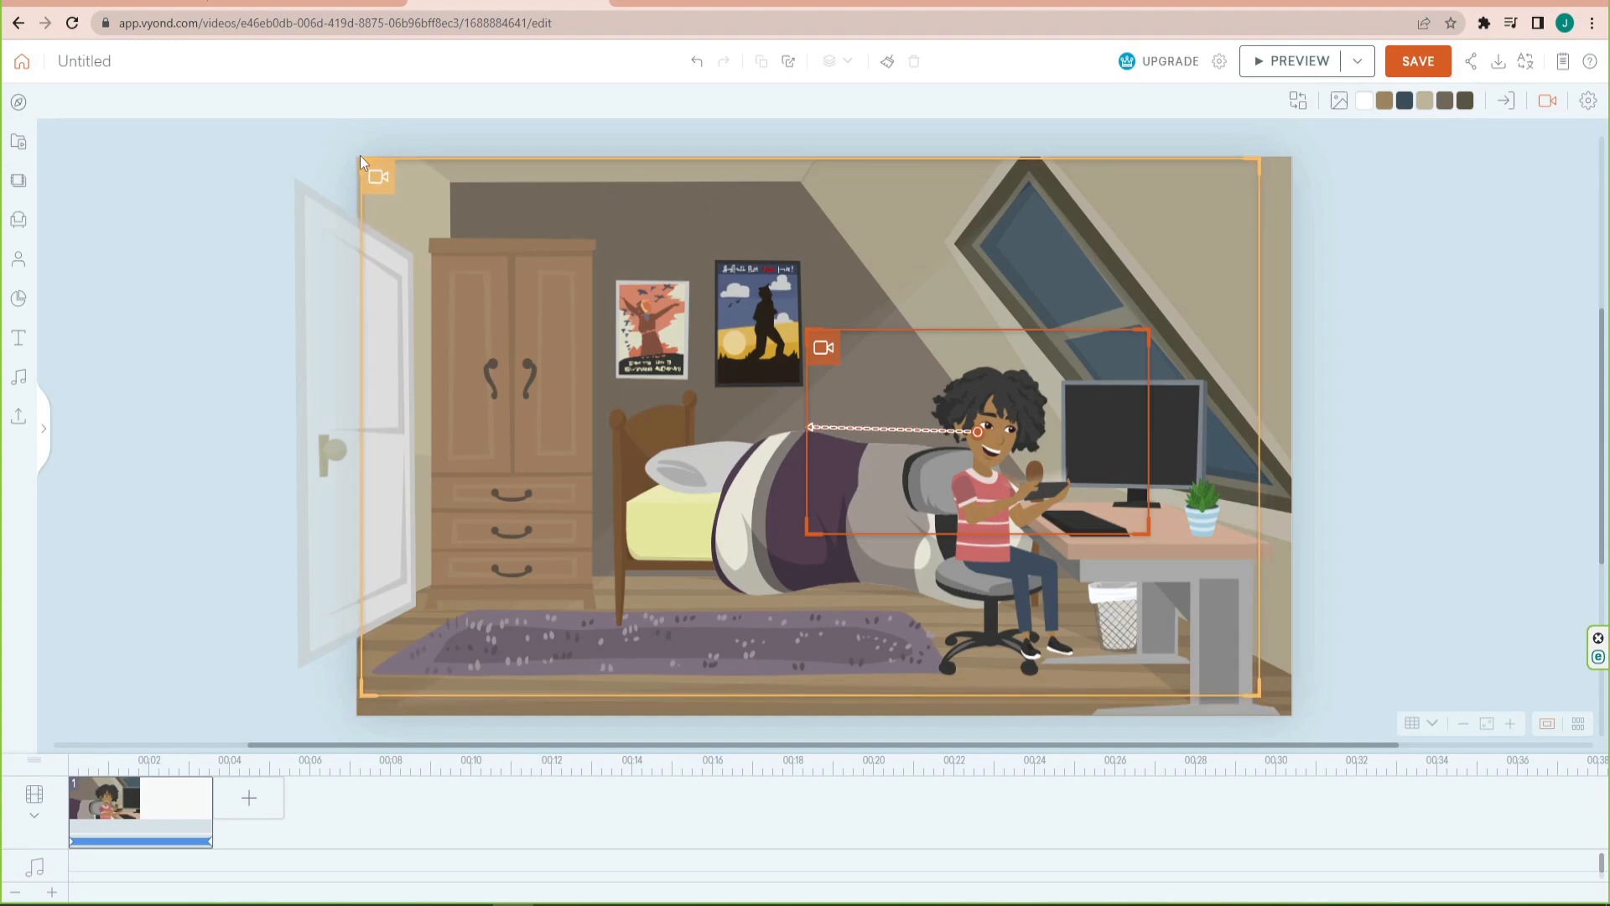
pyautogui.click(1259, 704)
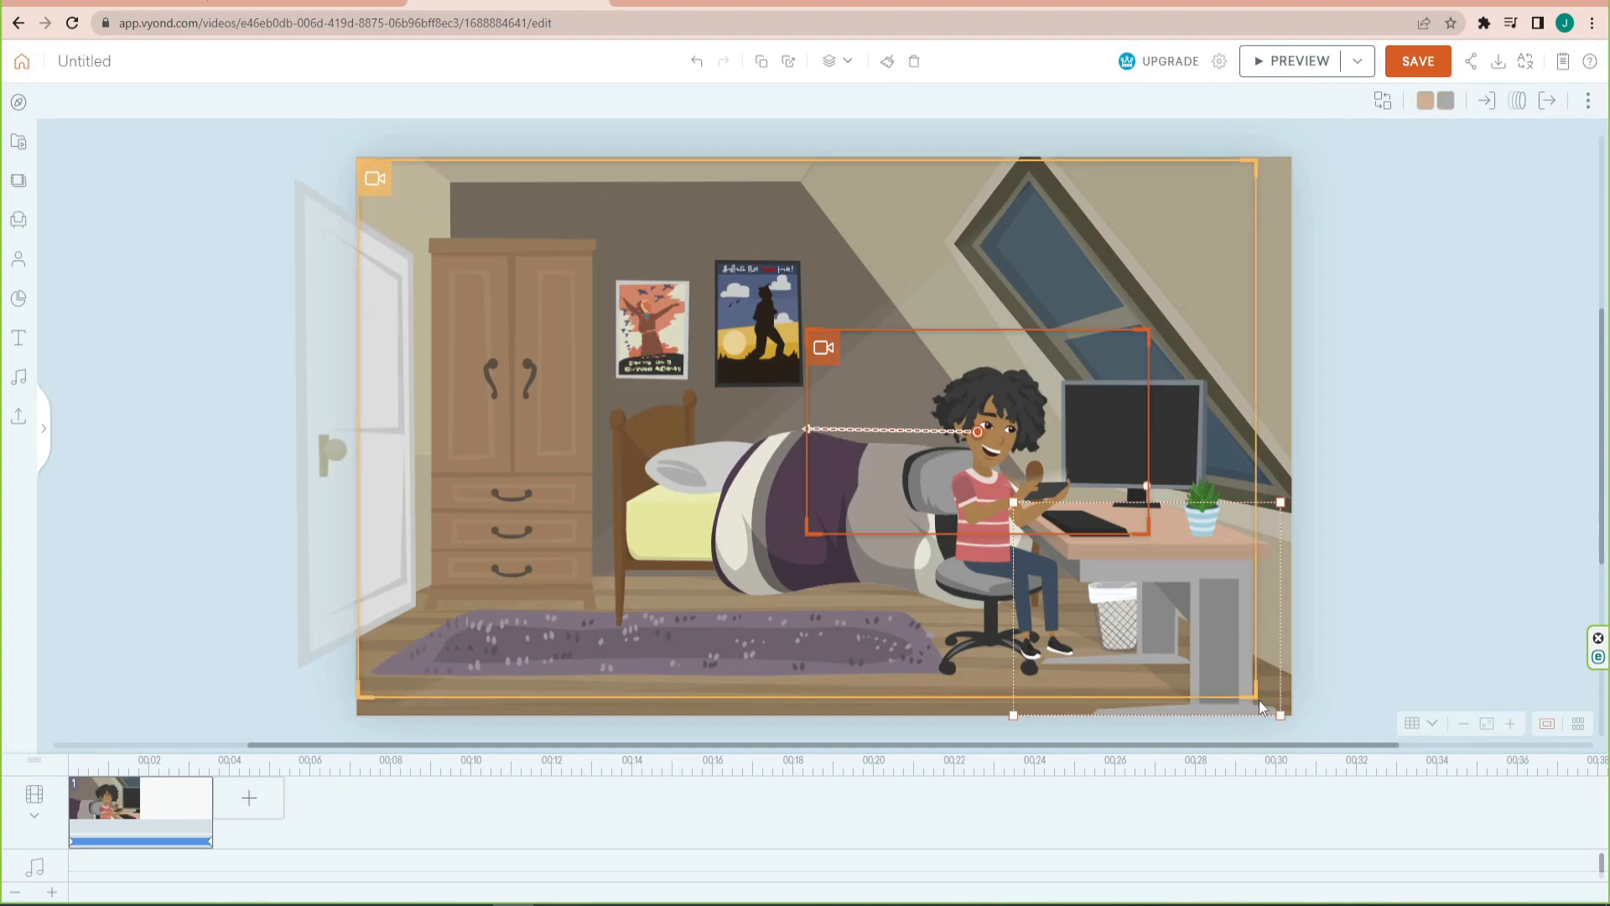
pyautogui.moveTo(1255, 696); pyautogui.dragTo(1289, 712)
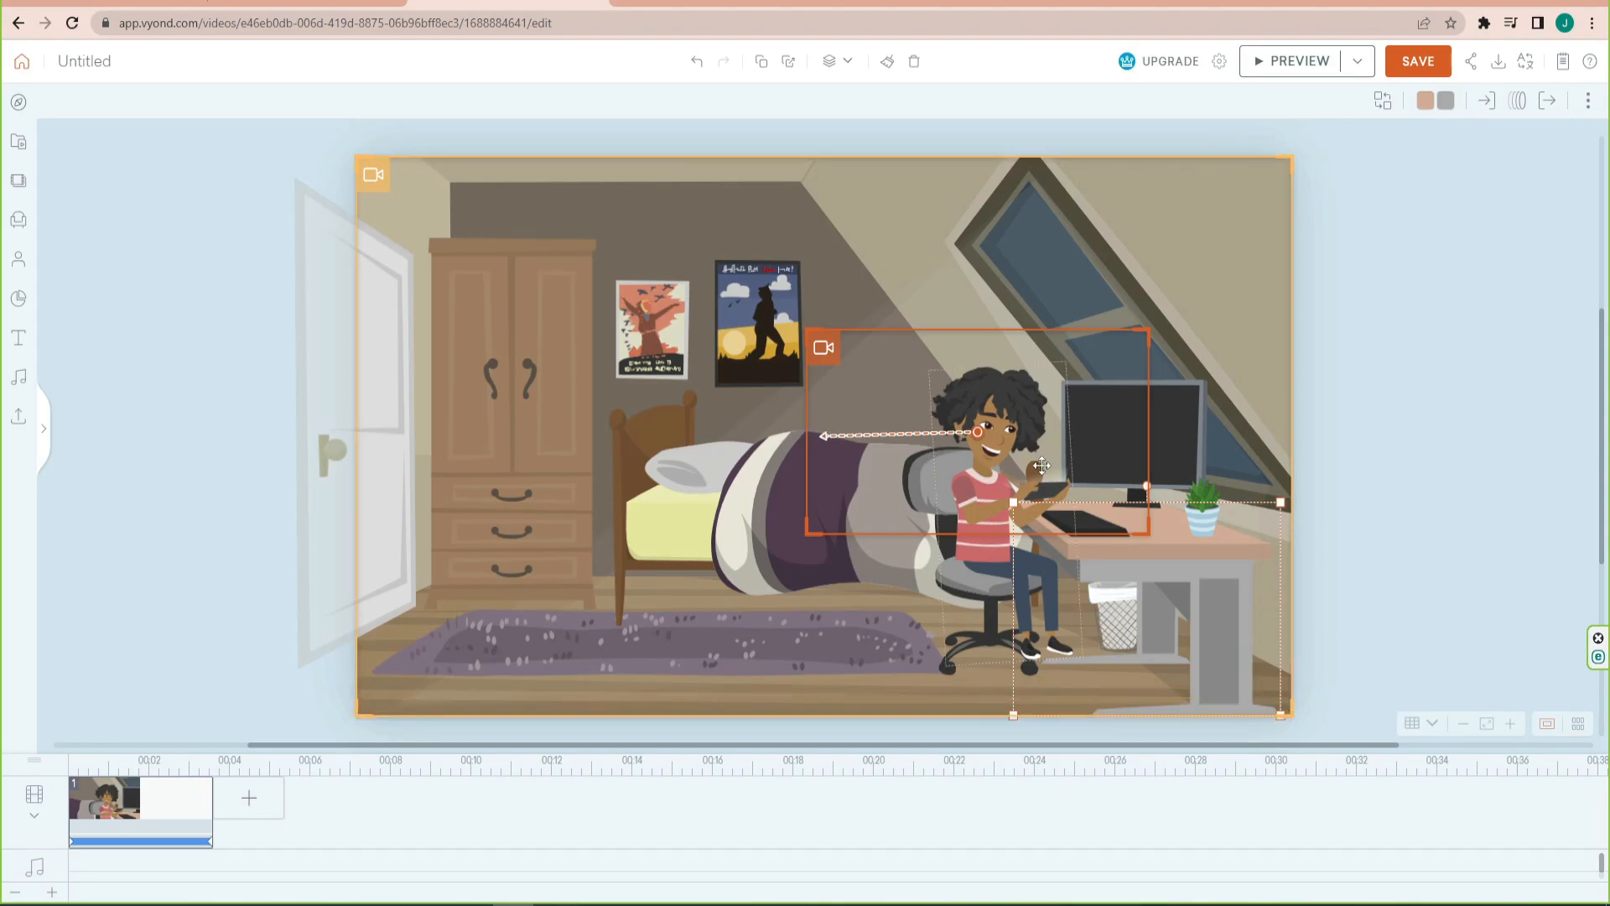
# Preview the zoom-out movement, and enlarge the start camera frame to span from the right-hand poster to the desk's right edge
pyautogui.click(1292, 63)
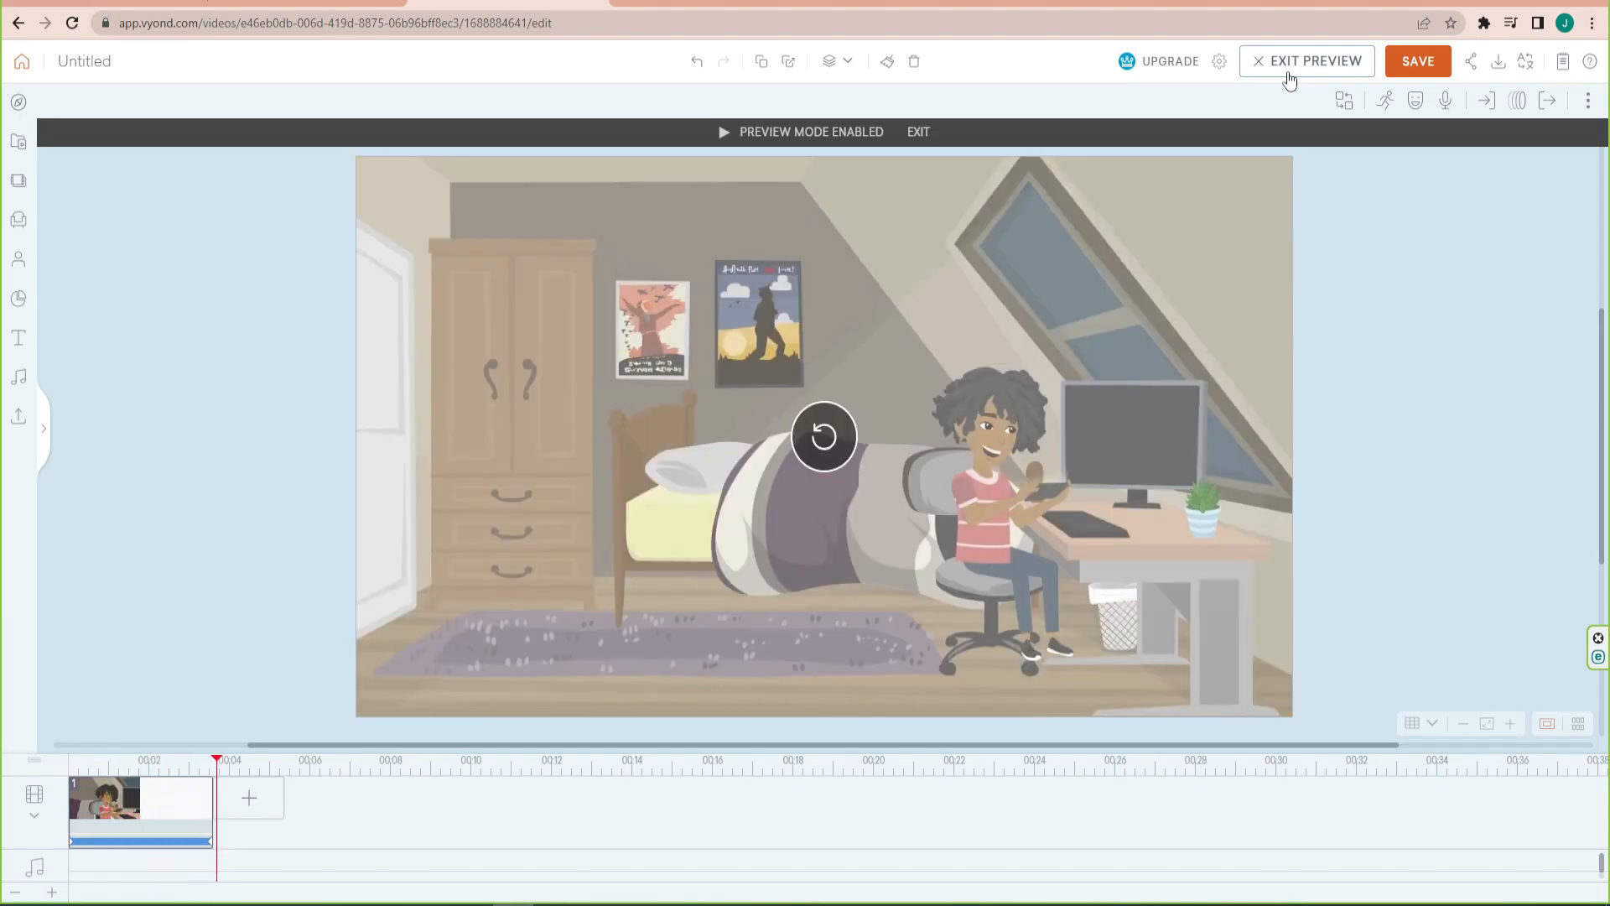
pyautogui.click(1289, 73)
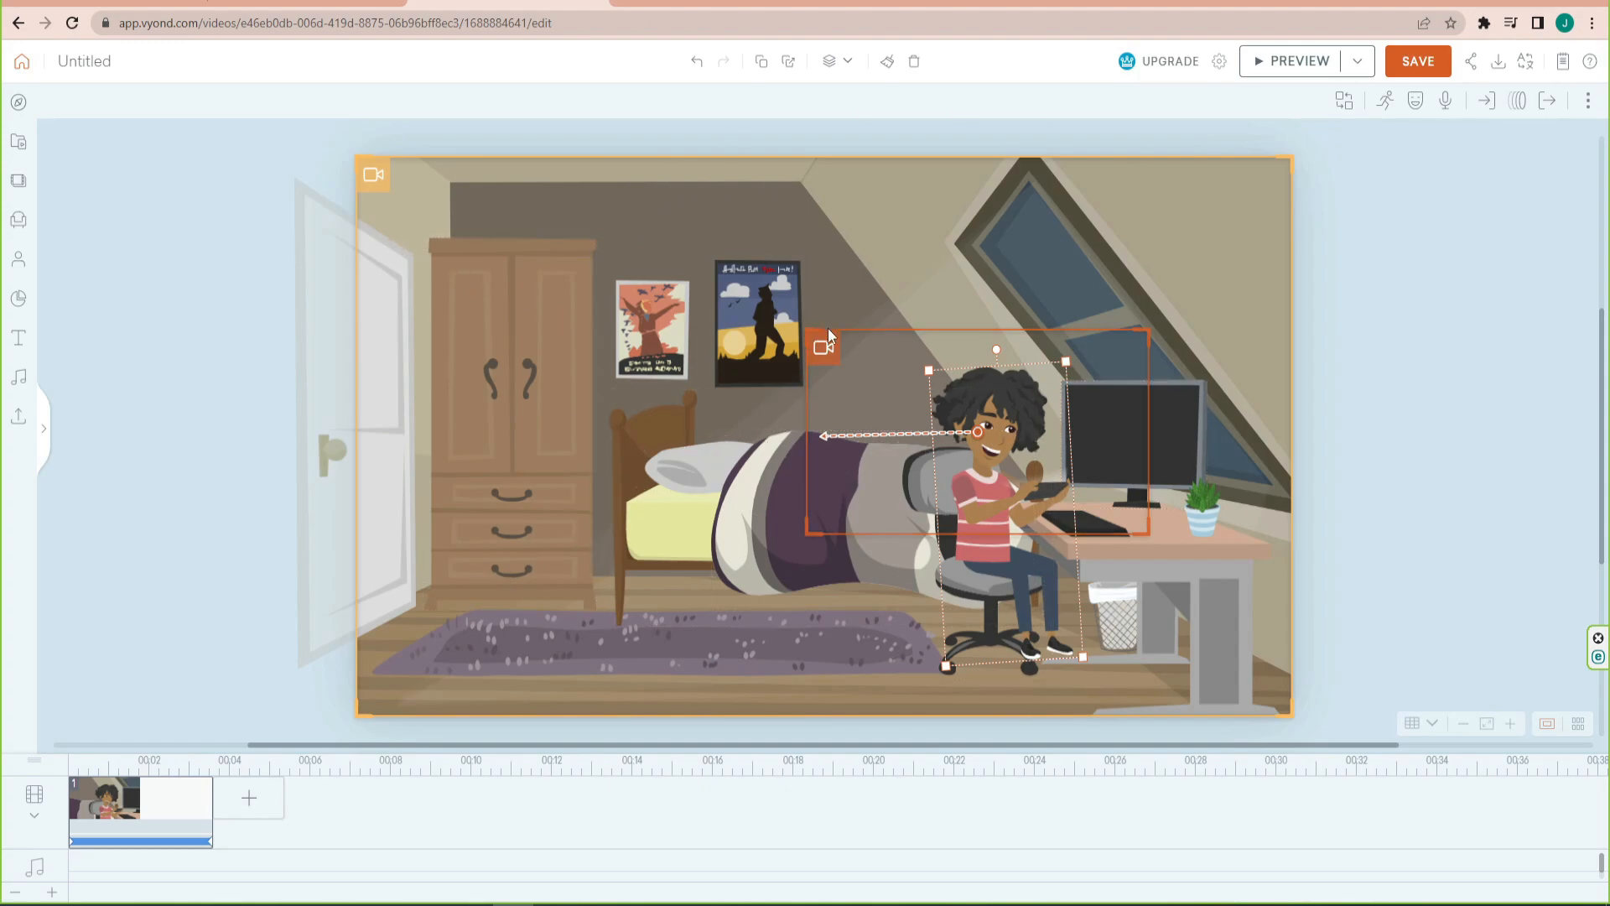
pyautogui.moveTo(788, 317); pyautogui.dragTo(677, 250)
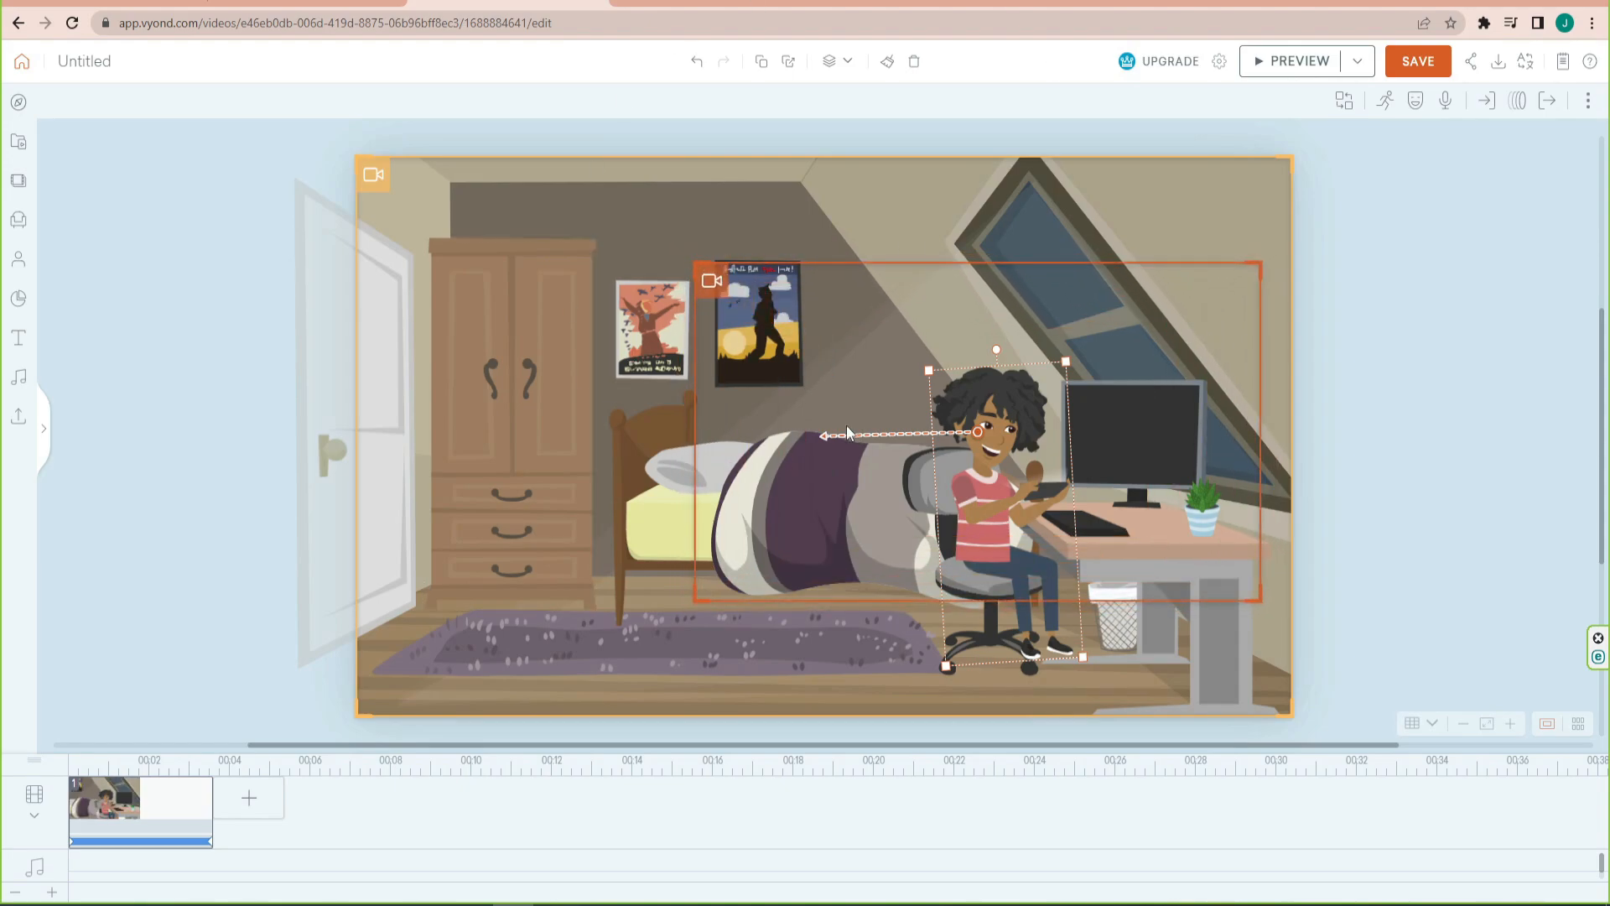